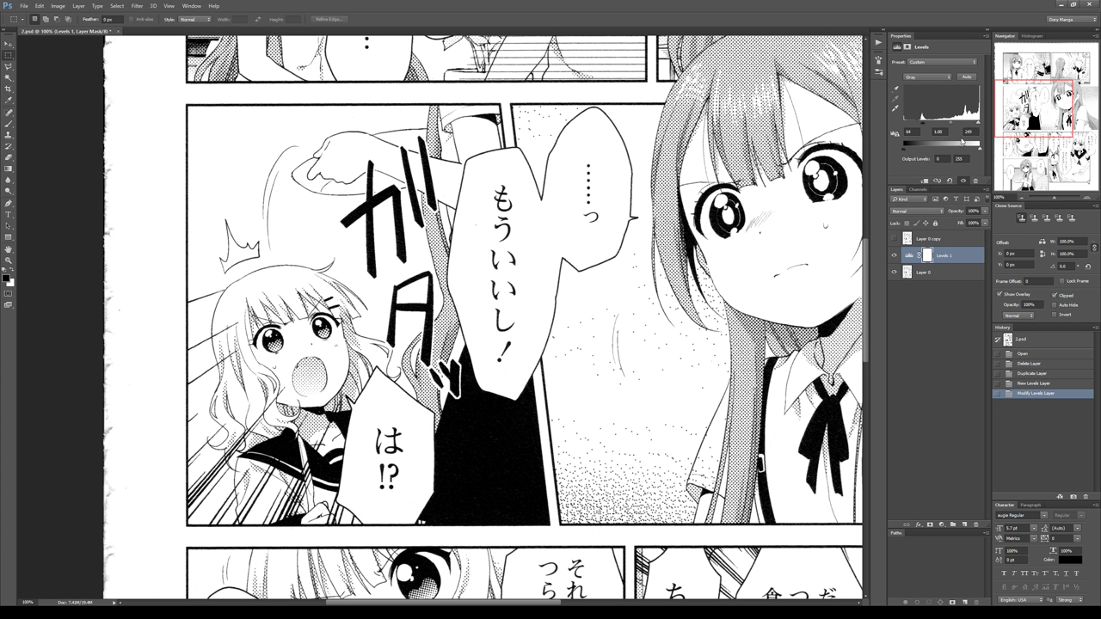
Set the Levels adjustment's input black point to 67 and white point to 245.
left_click(893, 133)
left_click(968, 132)
left_click_drag(1023, 113, 1037, 90)
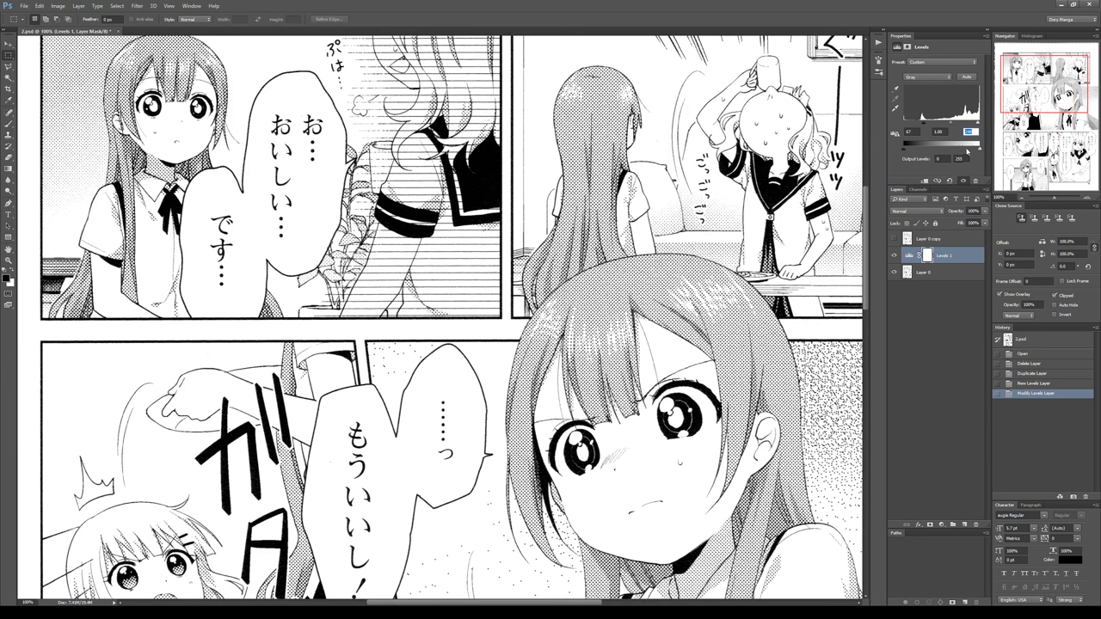
left_click(1086, 199)
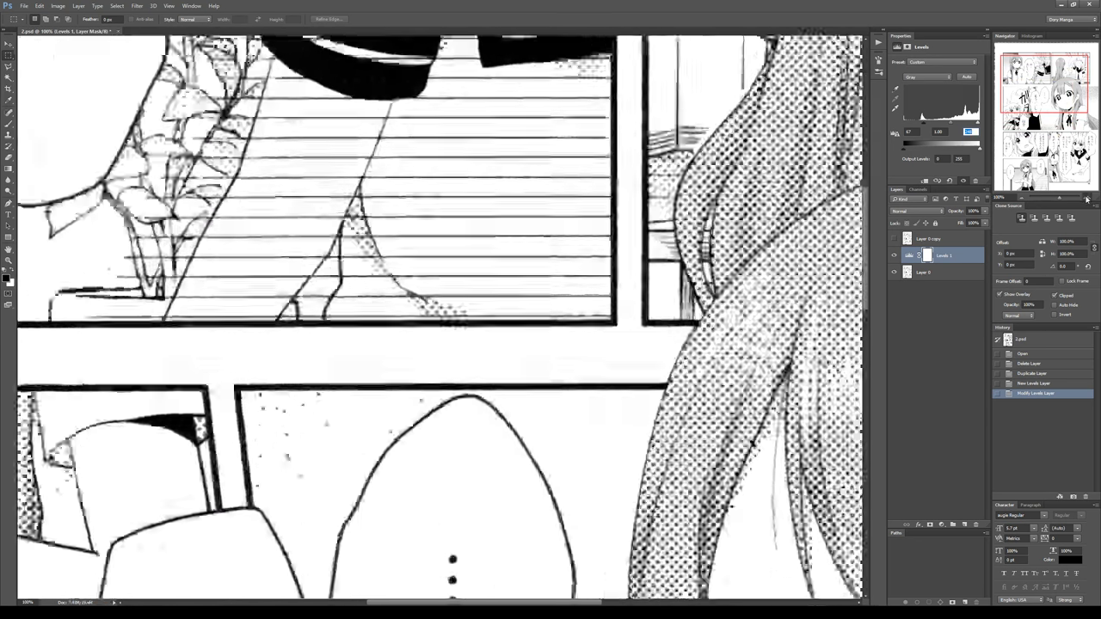
left_click_drag(1038, 87, 1048, 97)
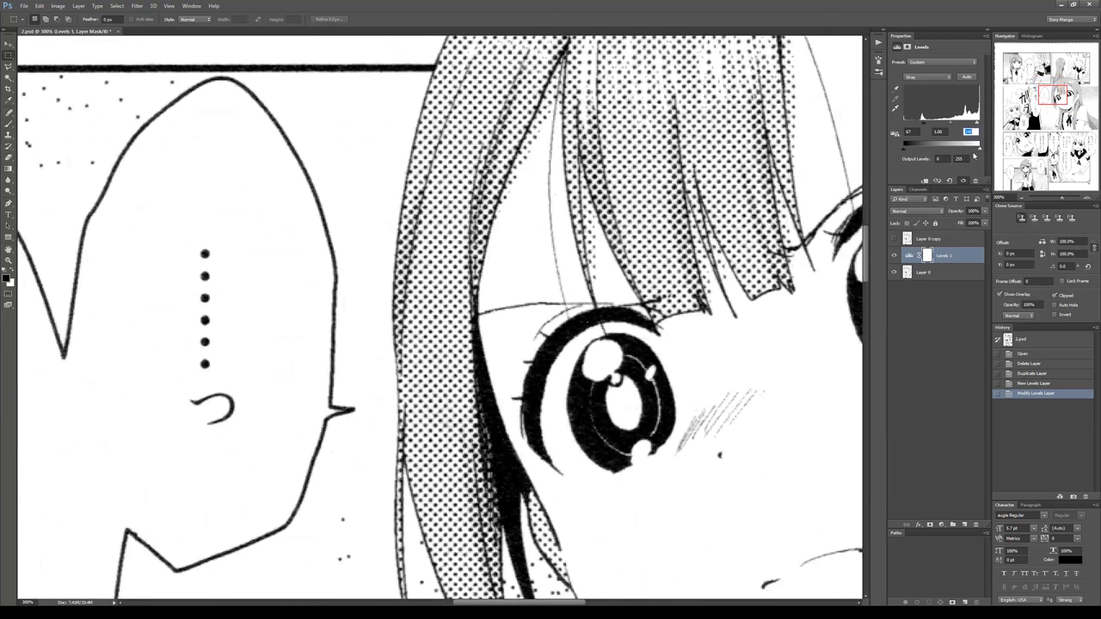
type("245")
Start cropping the whole page and place guides along the top and left edges of the first panel.
scroll(438, 318, "down", 5)
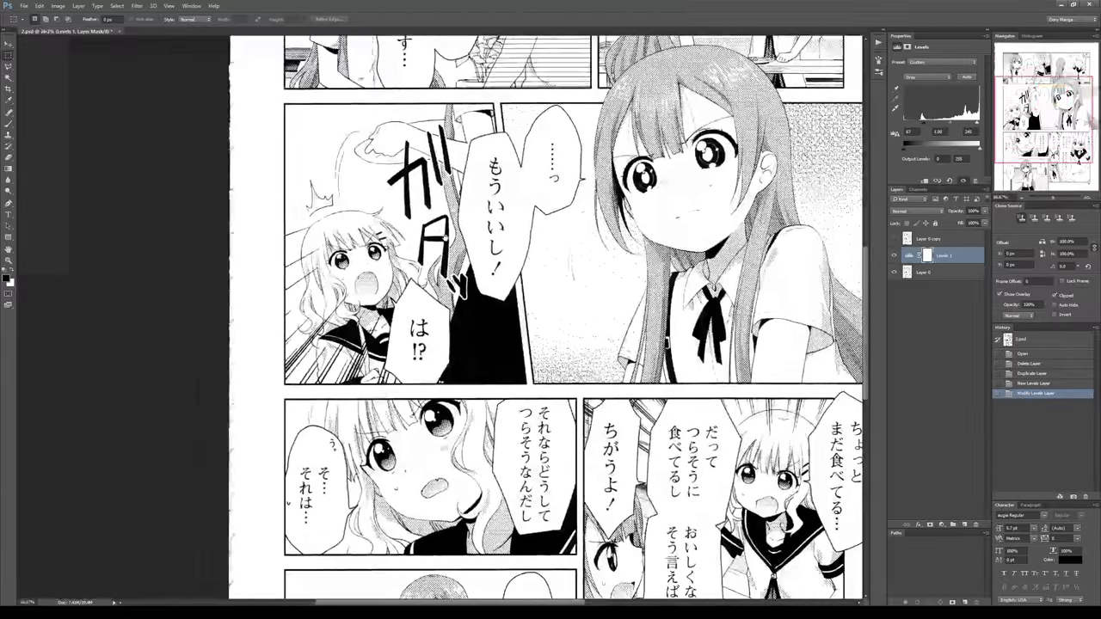
scroll(430, 218, "down", 2)
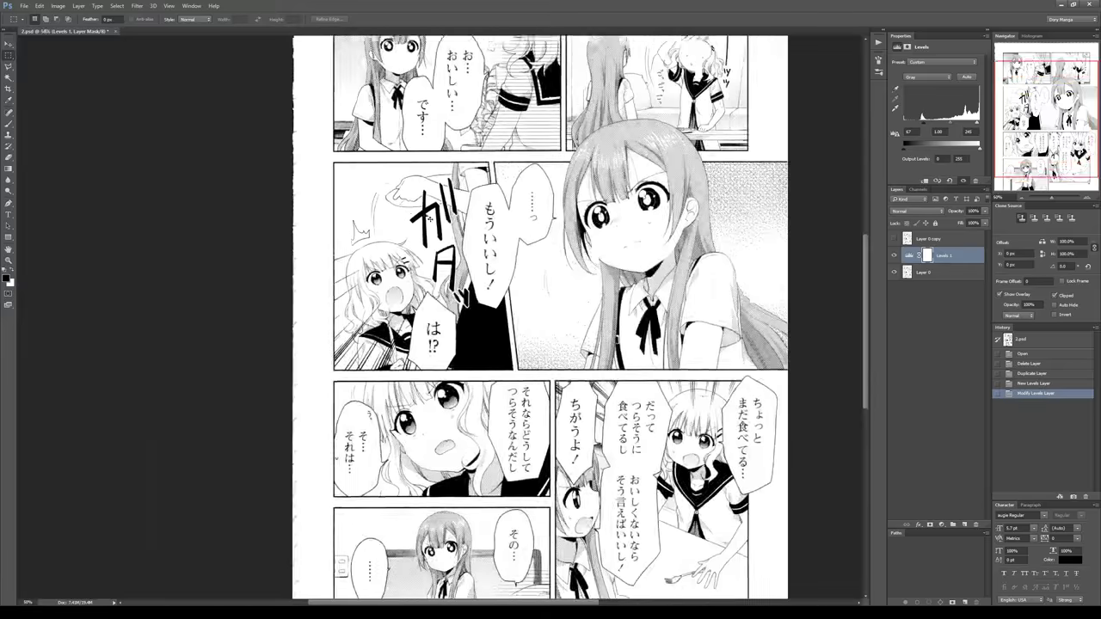
scroll(430, 218, "up", 3)
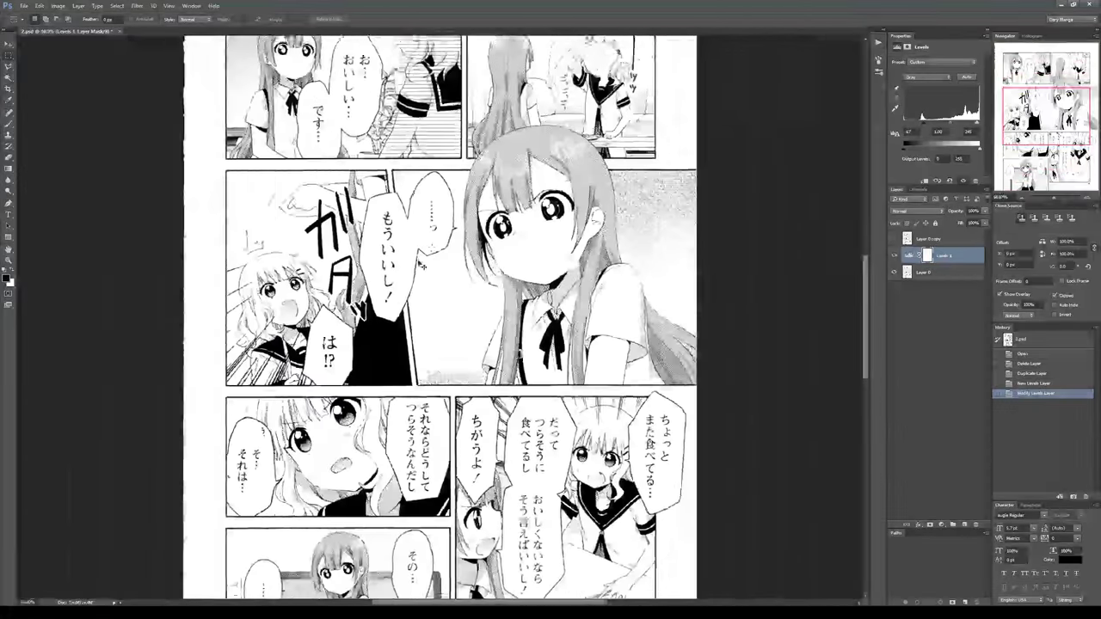
scroll(422, 266, "down", 1)
key("c")
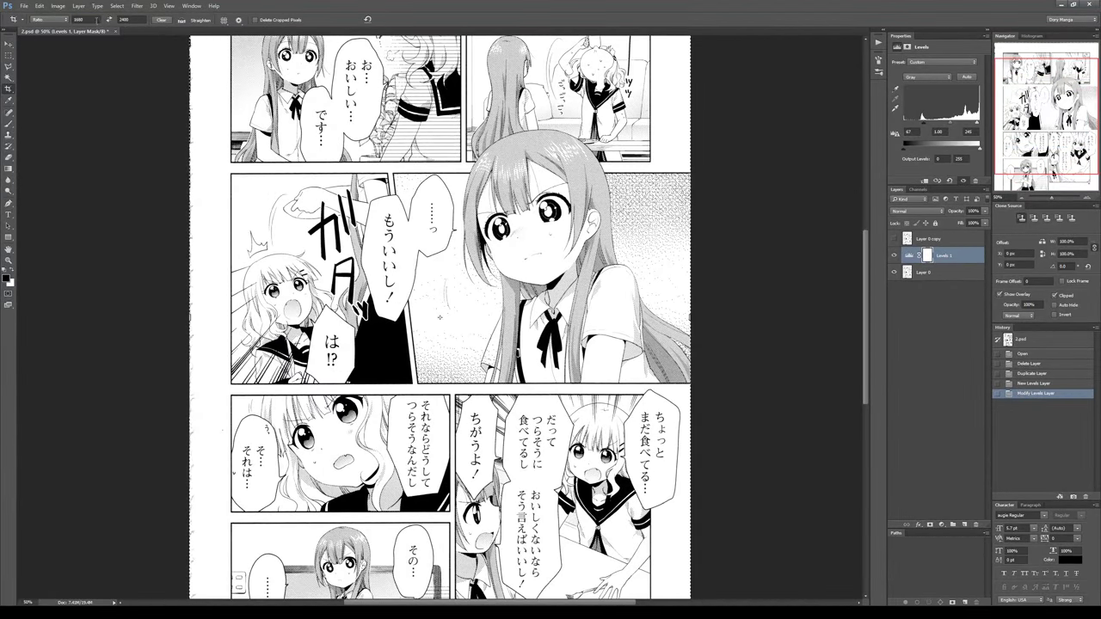
left_click(123, 18)
scroll(408, 157, "up", 3)
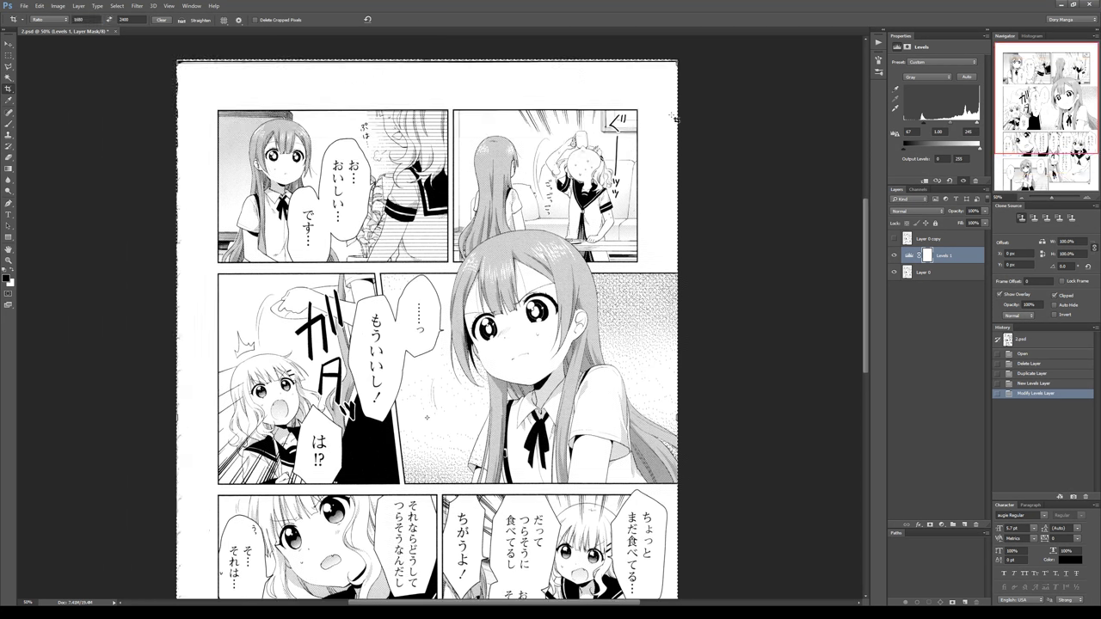
left_click(701, 99)
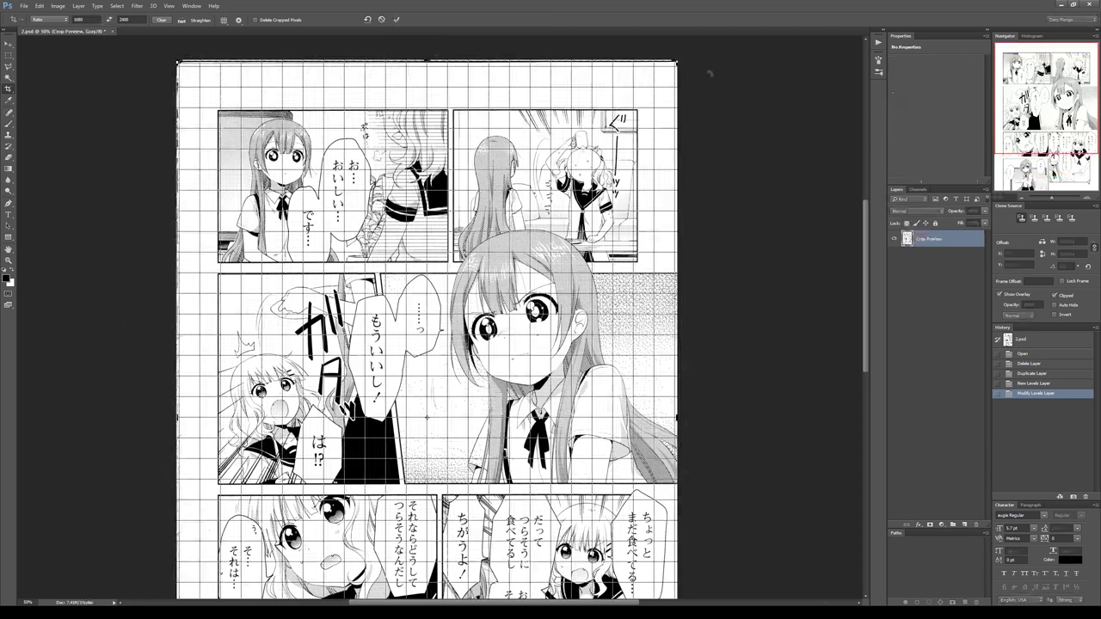
key("ctrl+r")
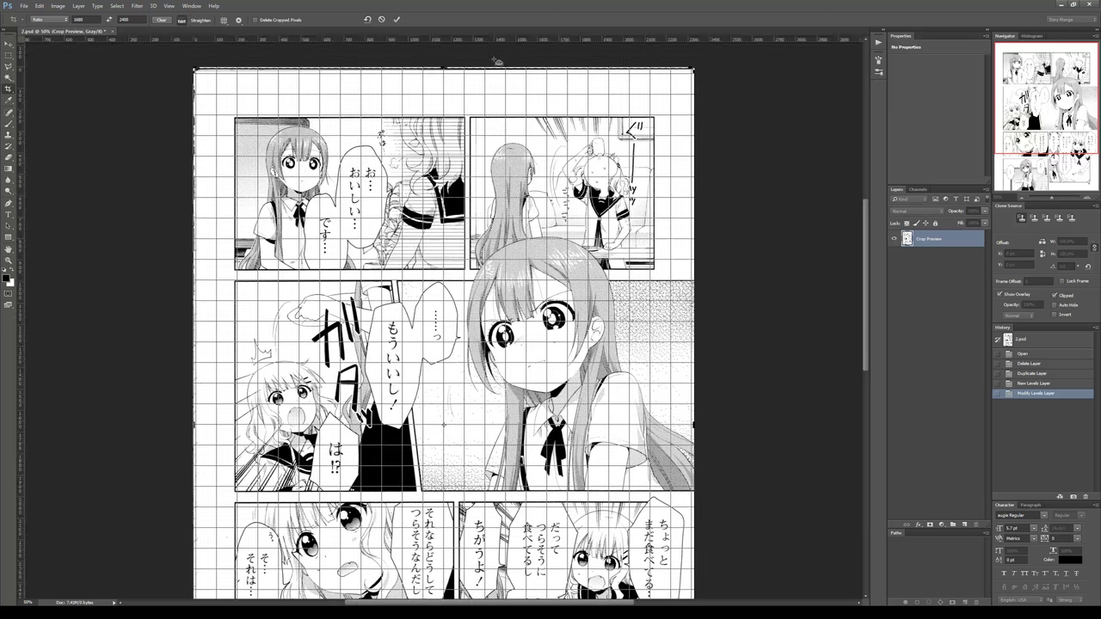
left_click_drag(491, 39, 505, 118)
left_click_drag(19, 147, 234, 155)
key("ctrl+r")
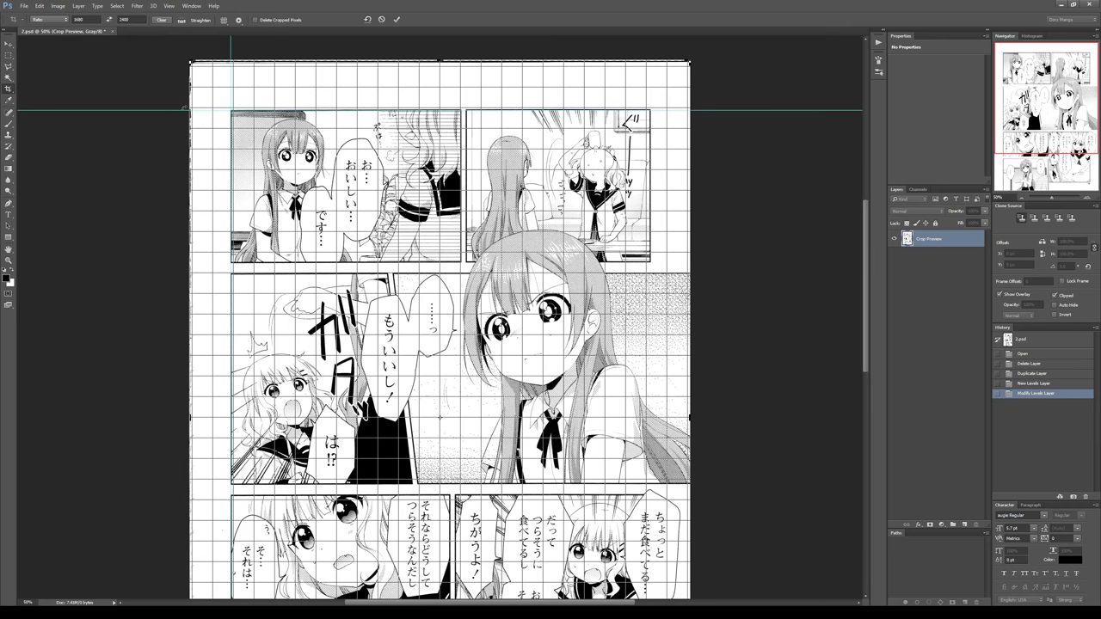
Check the panels' left edges against the vertical guide from the top to the bottom of the page.
left_click_drag(128, 83, 351, 379)
scroll(168, 106, "up", 2)
left_click_drag(297, 352, 354, 192)
left_click_drag(318, 569, 355, 350)
scroll(525, 318, "down", 3)
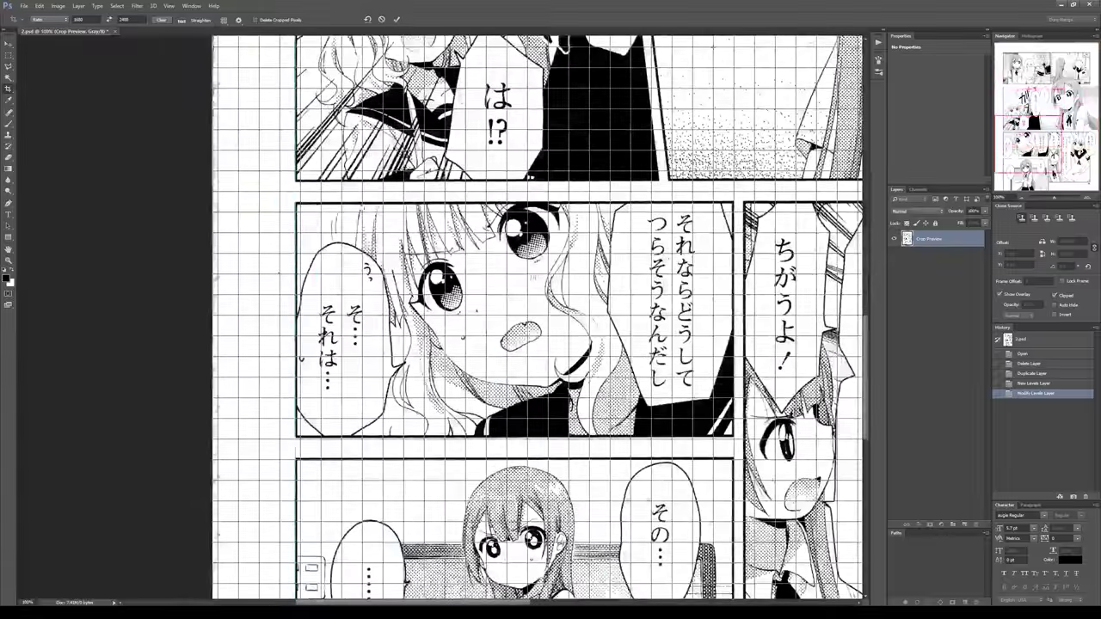
scroll(525, 318, "up", 10)
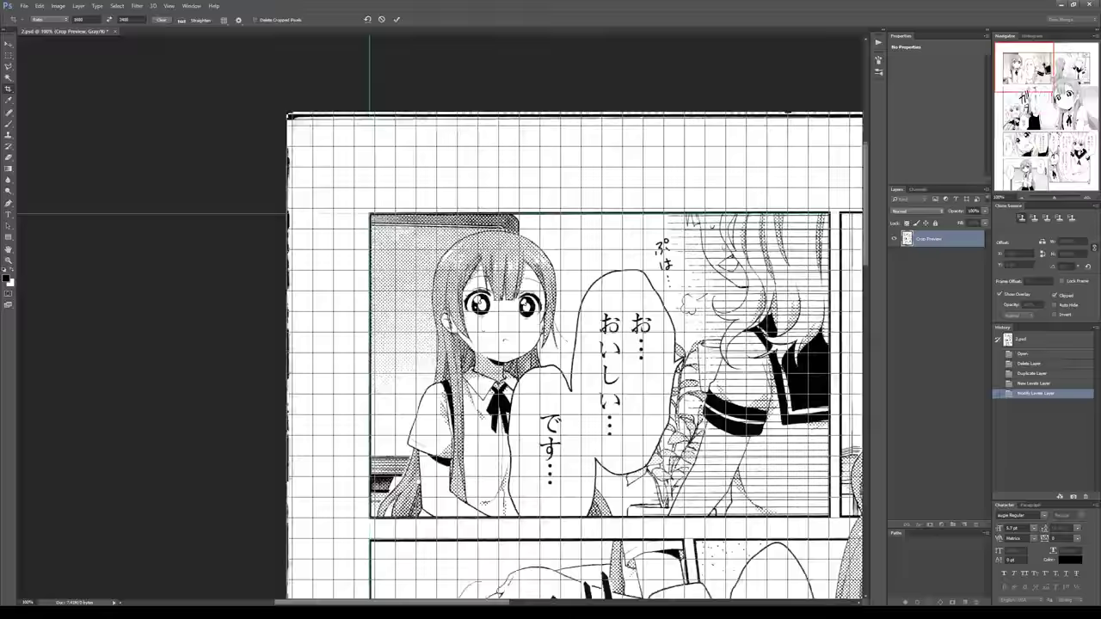
left_click_drag(525, 319, 519, 345)
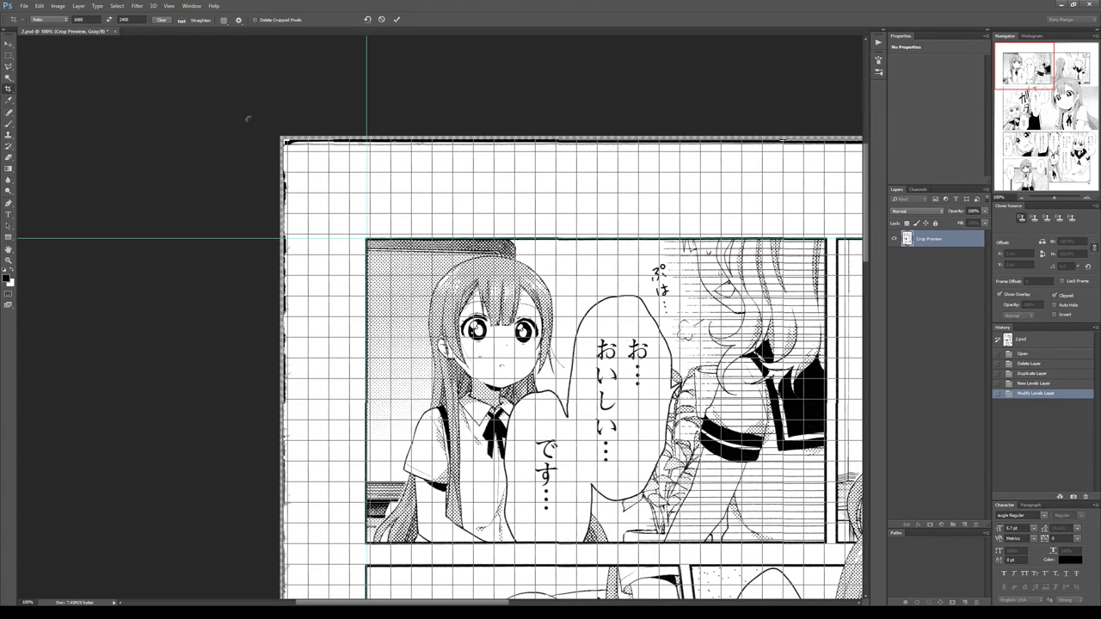
scroll(359, 327, "right", 10)
left_click_drag(359, 327, 432, 159)
left_click_drag(356, 382, 400, 436)
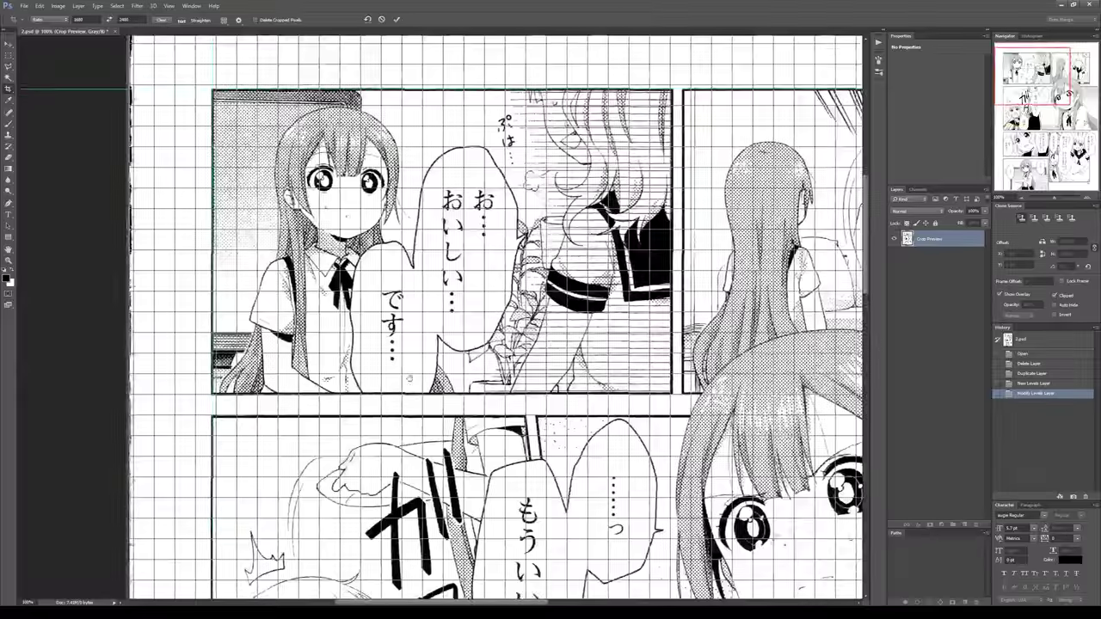
scroll(399, 436, "down", 15)
scroll(344, 387, "left", 4)
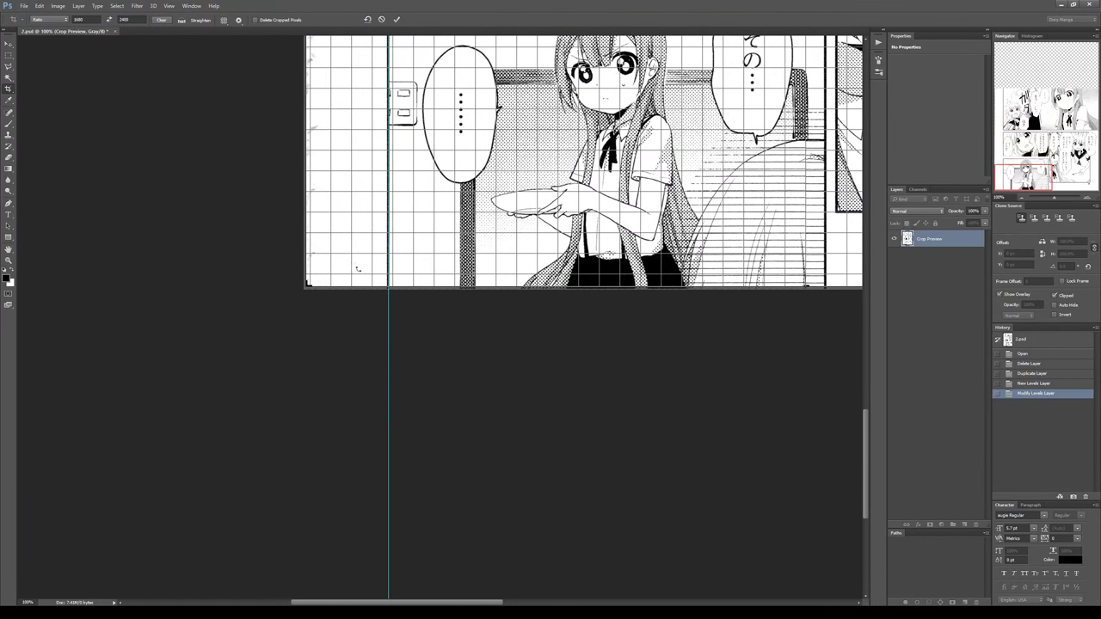
Examine the top panels against the horizontal guide and inspect the page's right and bottom borders within the crop area.
scroll(295, 360, "up", 15)
scroll(295, 360, "right", 3)
scroll(675, 251, "right", 6)
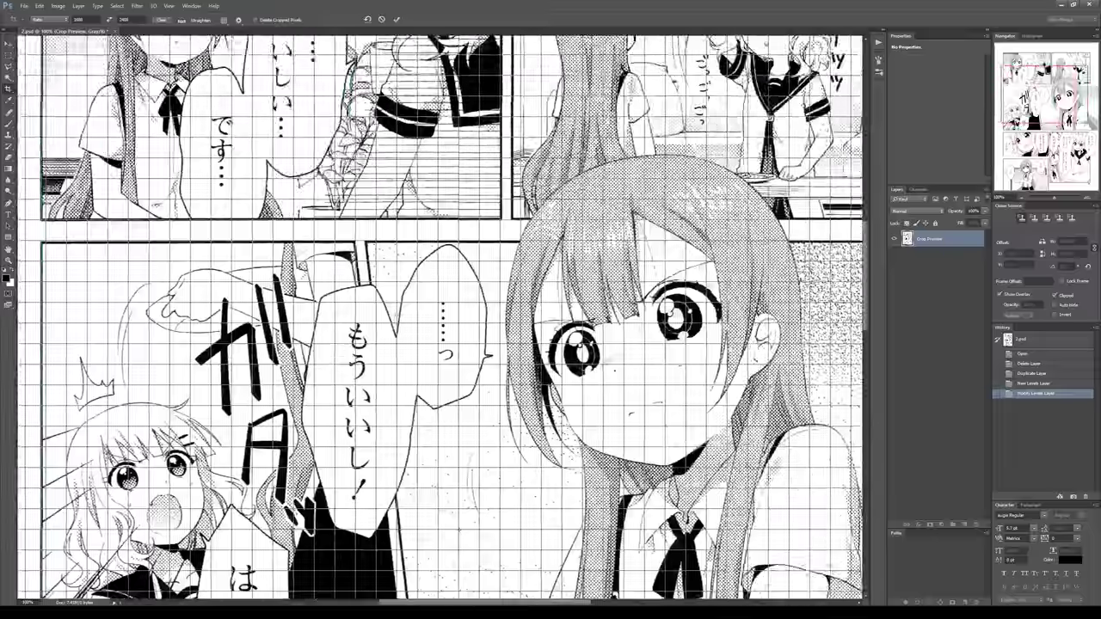
scroll(676, 252, "up", 5)
scroll(676, 251, "left", 4)
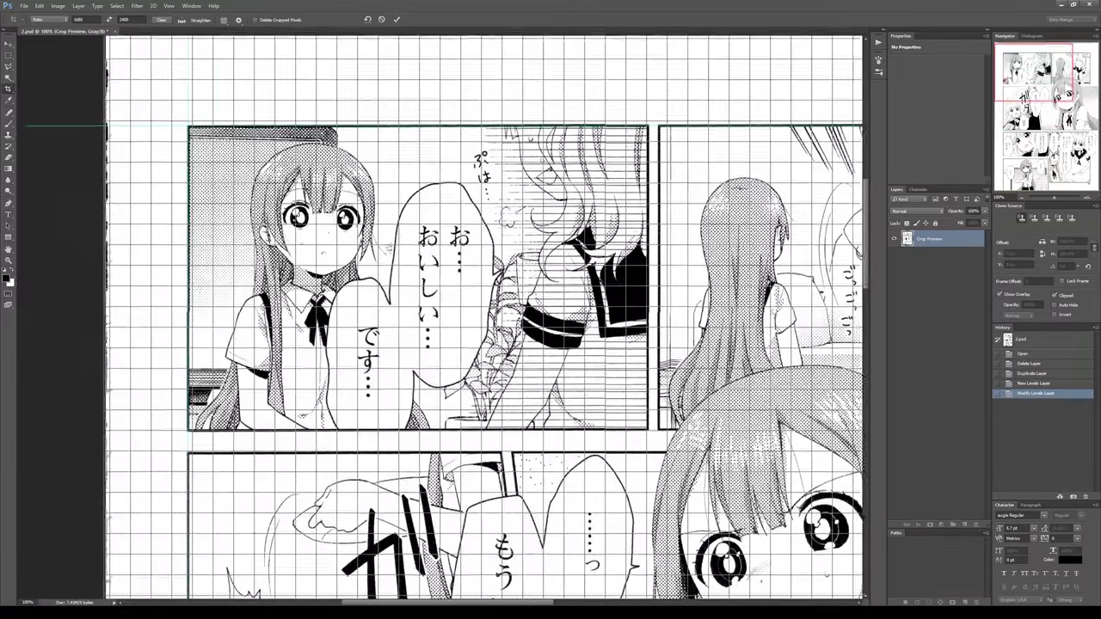
scroll(675, 251, "up", 4)
scroll(336, 238, "right", 6)
scroll(337, 239, "down", 5)
scroll(336, 238, "right", 3)
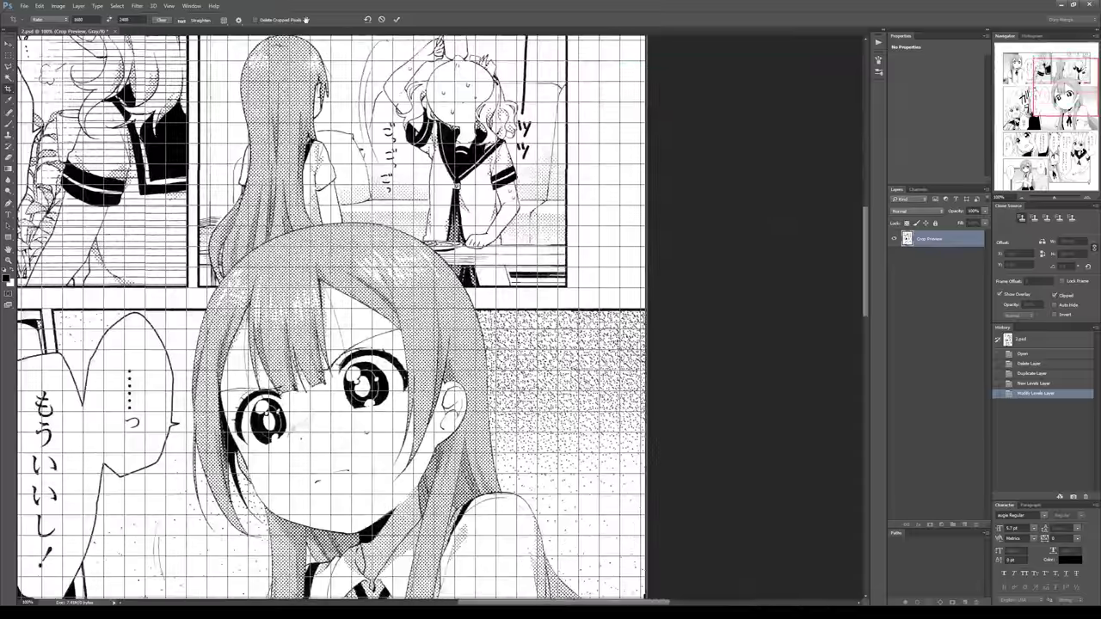
scroll(344, 319, "down", 5)
scroll(344, 319, "left", 1)
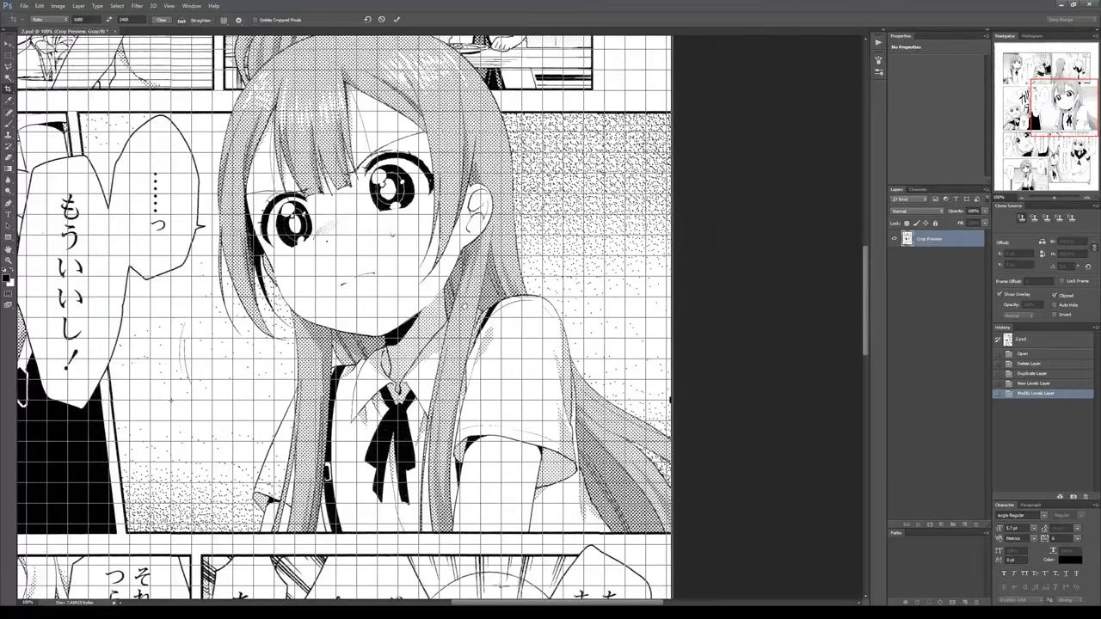
scroll(344, 318, "down", 6)
scroll(344, 318, "left", 1)
scroll(467, 307, "down", 12)
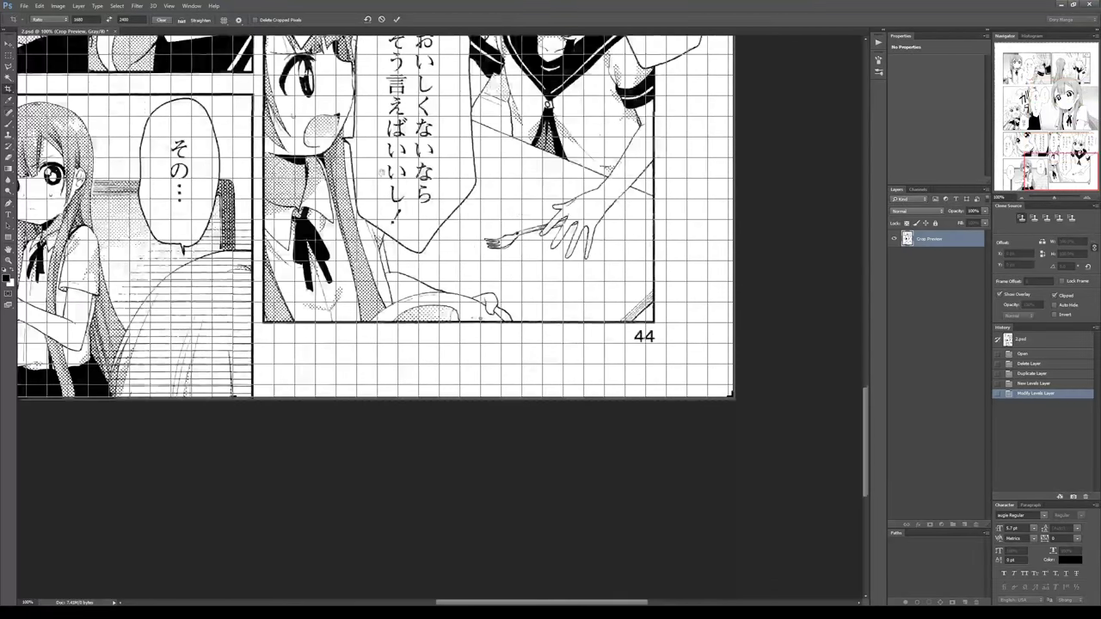
scroll(467, 307, "left", 8)
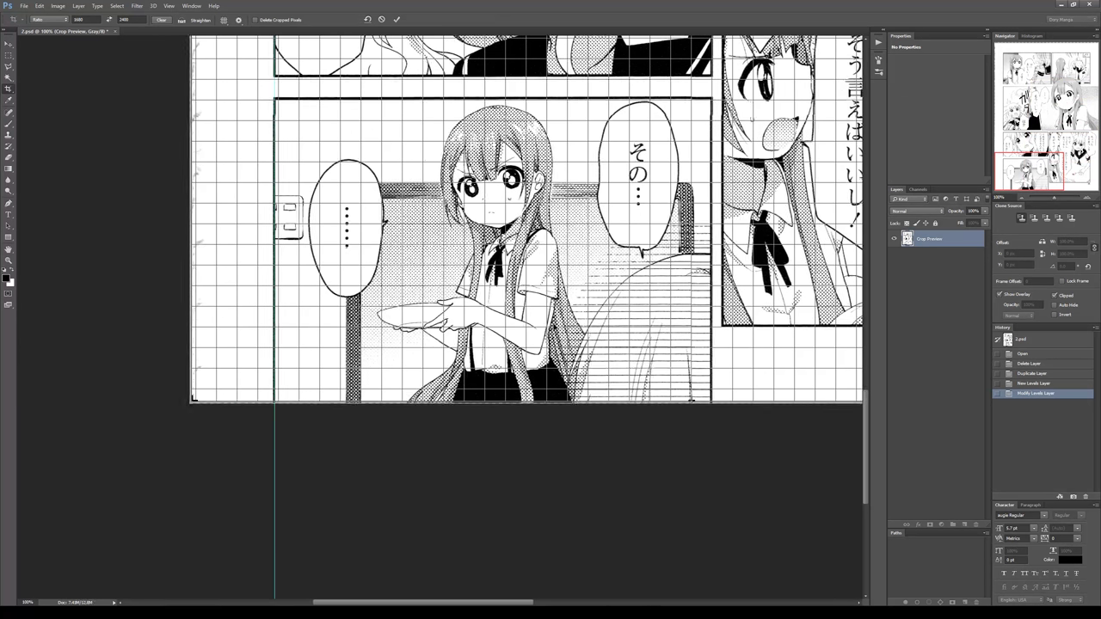
left_click_drag(825, 192, 636, 233)
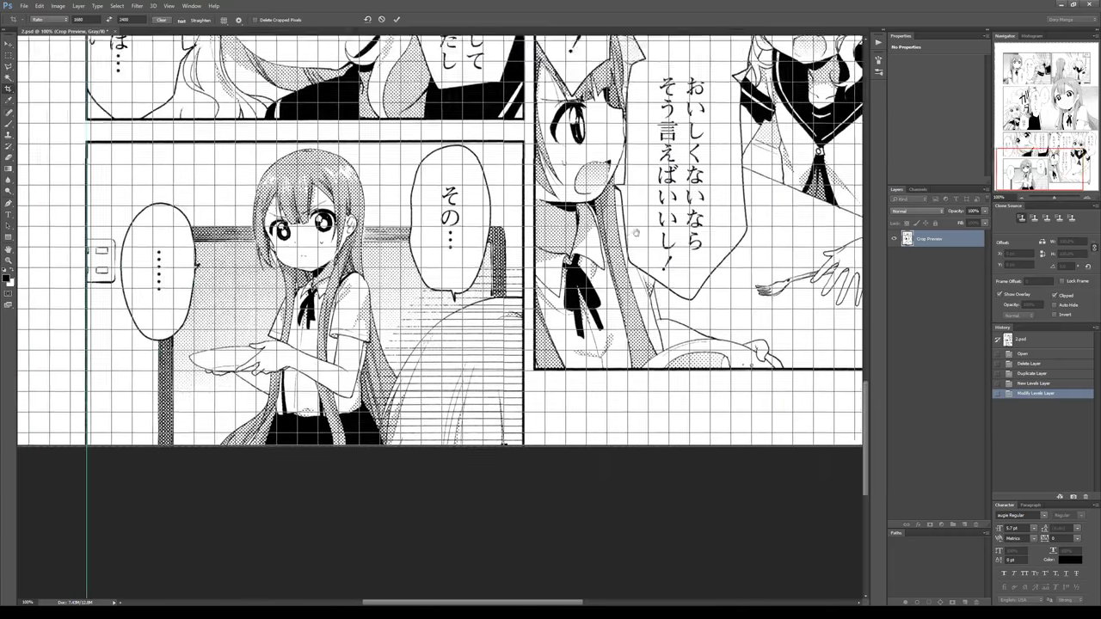
left_click_drag(746, 202, 558, 359)
scroll(558, 357, "left", 3)
scroll(558, 357, "up", 13)
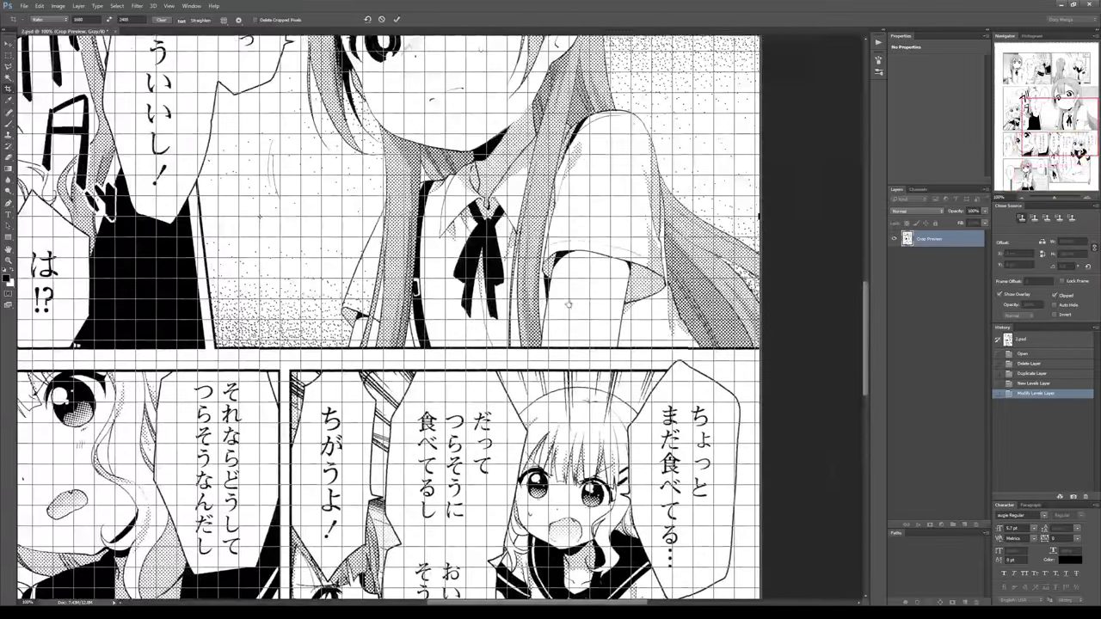
scroll(560, 418, "up", 8)
scroll(560, 417, "left", 10)
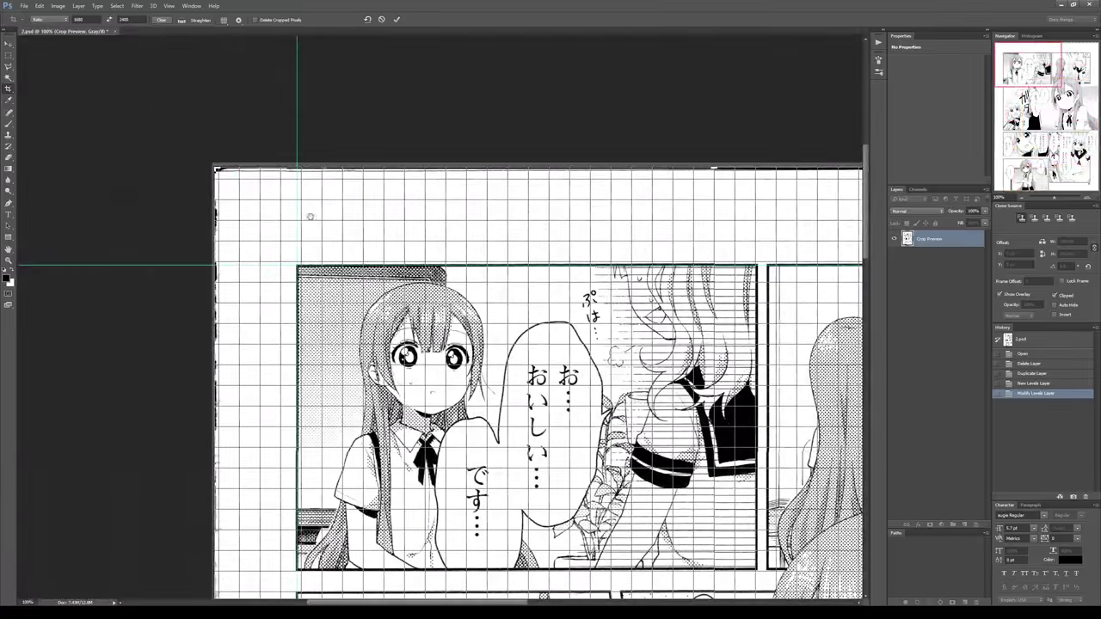
Tighten the crop slightly at the page's upper-left corner, apply it and clear the guides.
left_click_drag(215, 167, 217, 169)
scroll(534, 258, "right", 10)
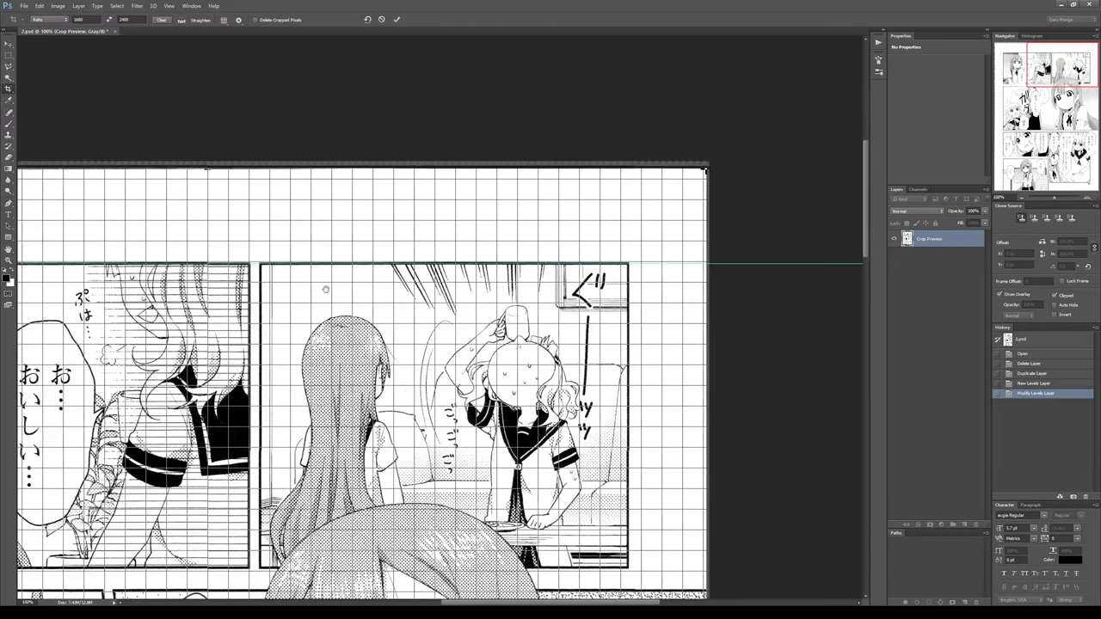
key("Return")
key("ctrl+minus")
key("ctrl+minus")
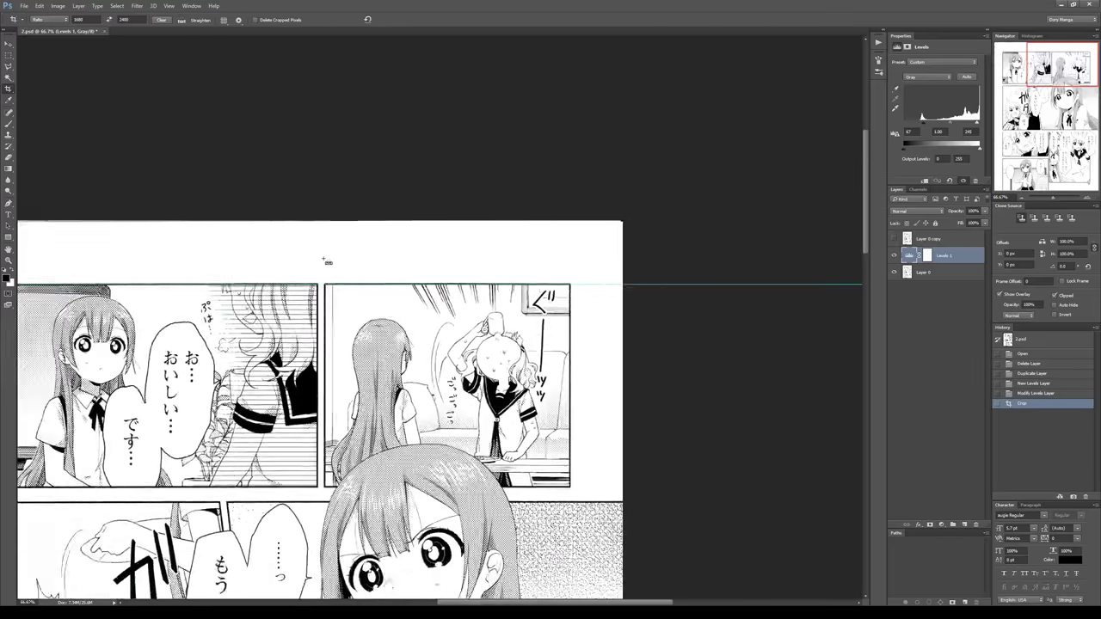
key("ctrl+minus")
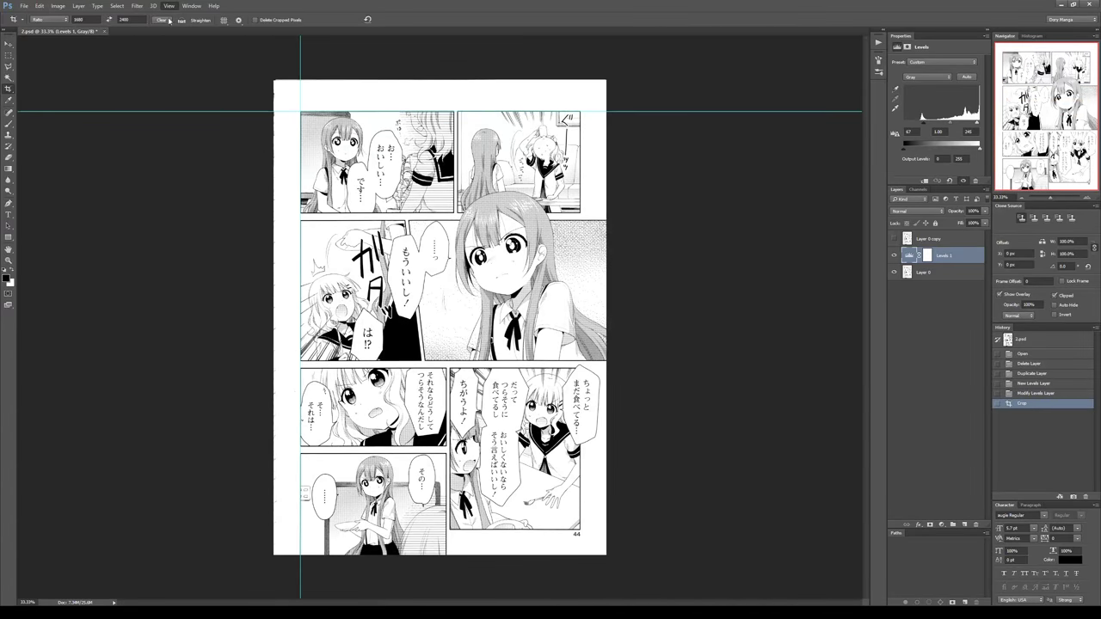
left_click(196, 200)
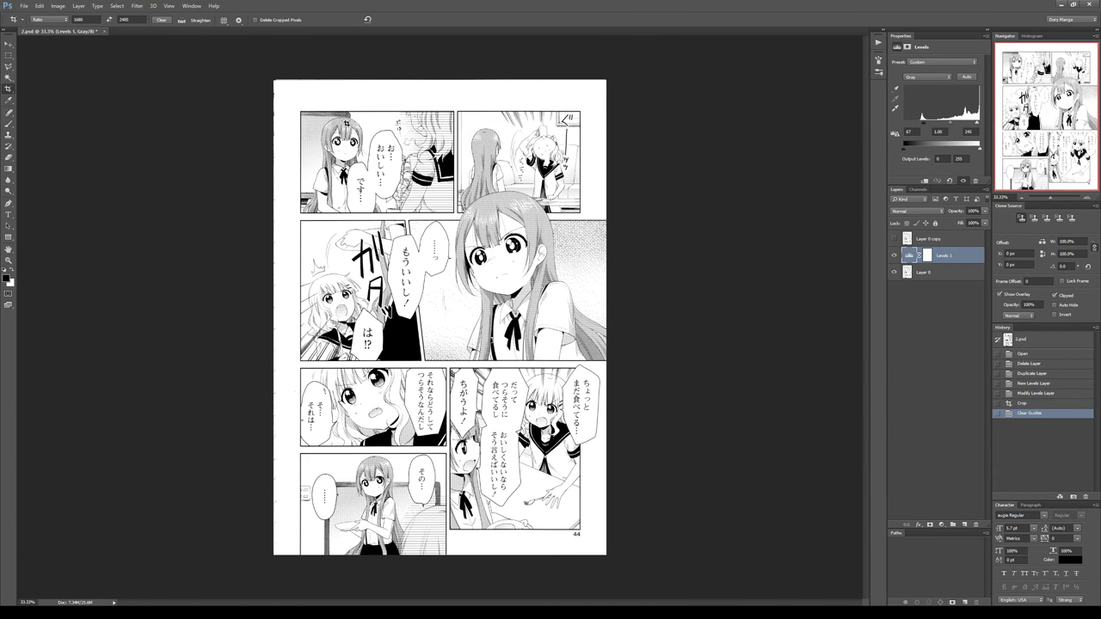
Select the page's top and left margins and the margin beside the upper-right panel with the Rectangular Marquee.
key("m")
left_click_drag(236, 55, 634, 110)
left_click_drag(273, 72, 295, 558)
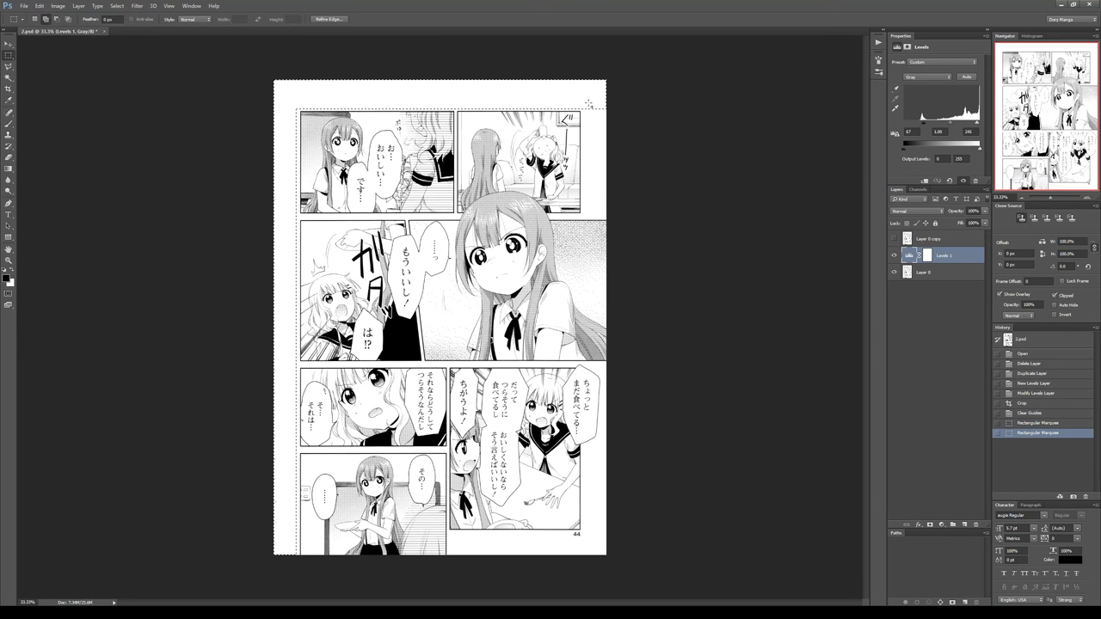
left_click_drag(587, 99, 635, 218)
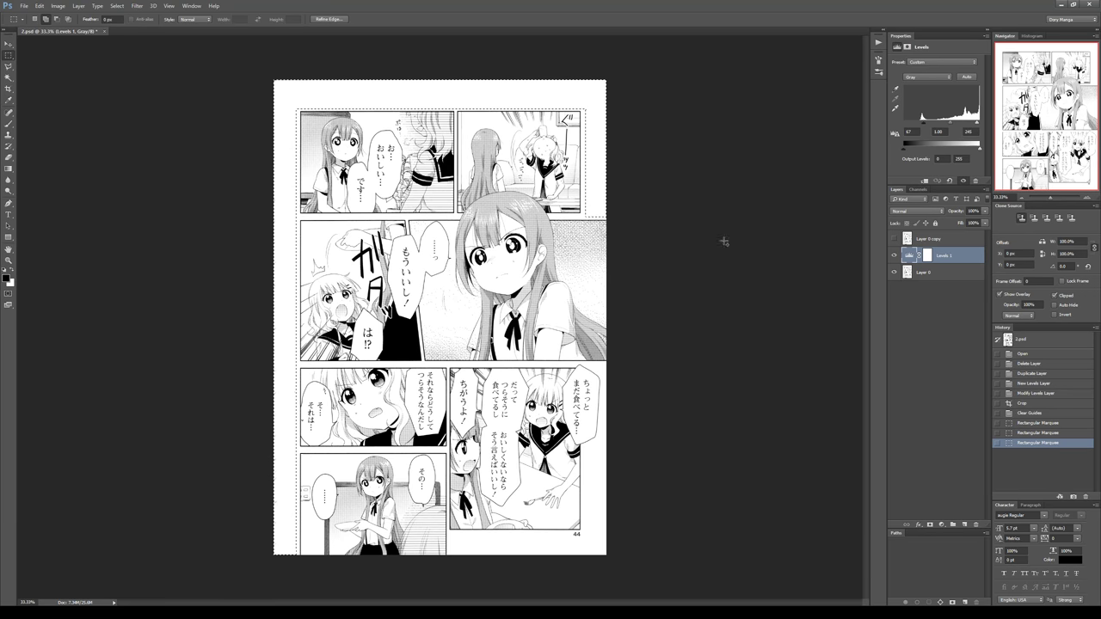
Fill the selected margins with white on a new layer named "clones" directly above Layer 0, and deselect.
left_click(937, 275)
left_click(964, 524)
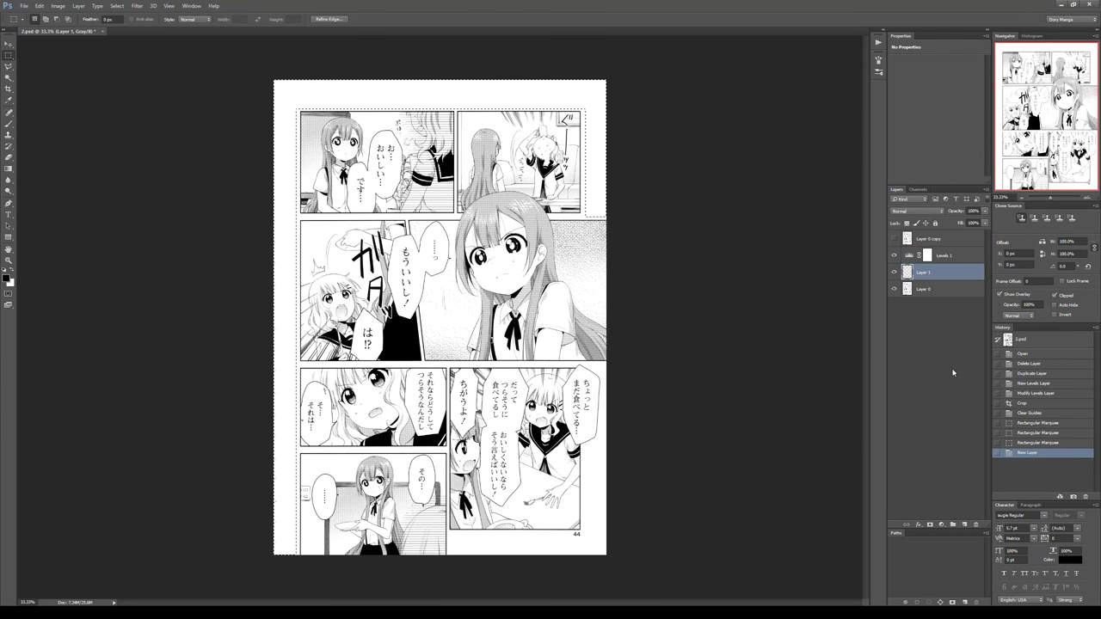
double_click(923, 272)
type("clones")
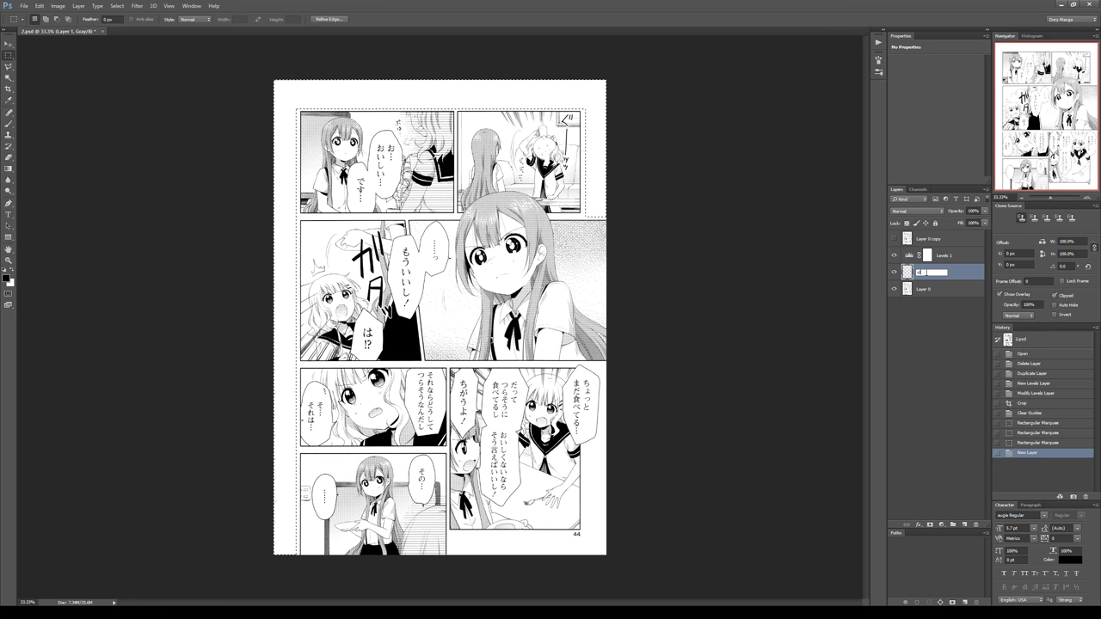
key("Return")
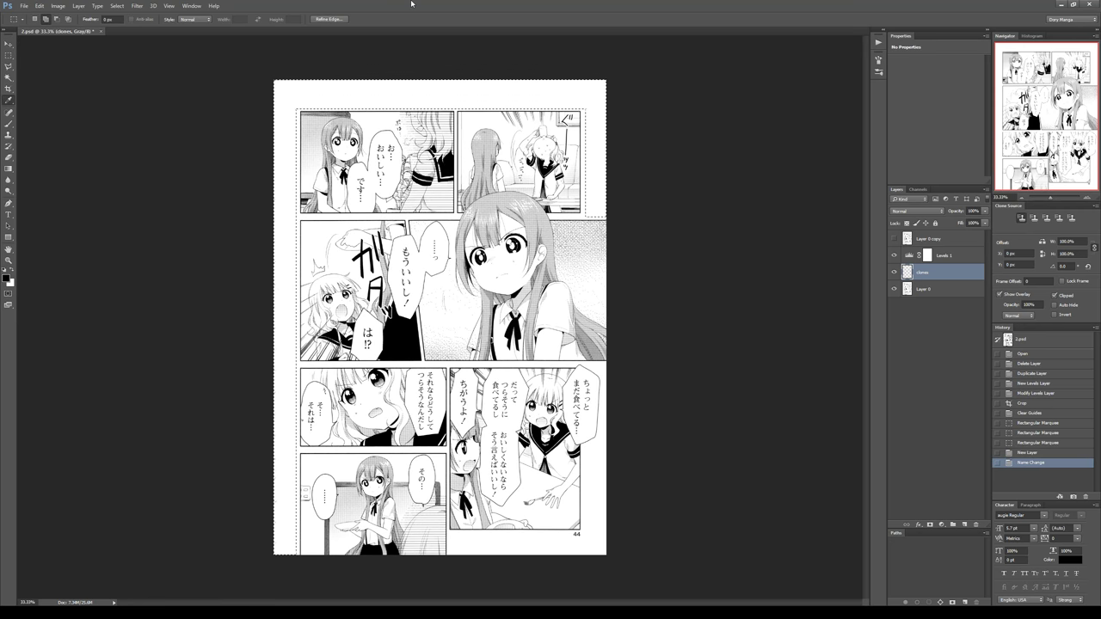
key("ctrl+BackSpace")
key("ctrl+d")
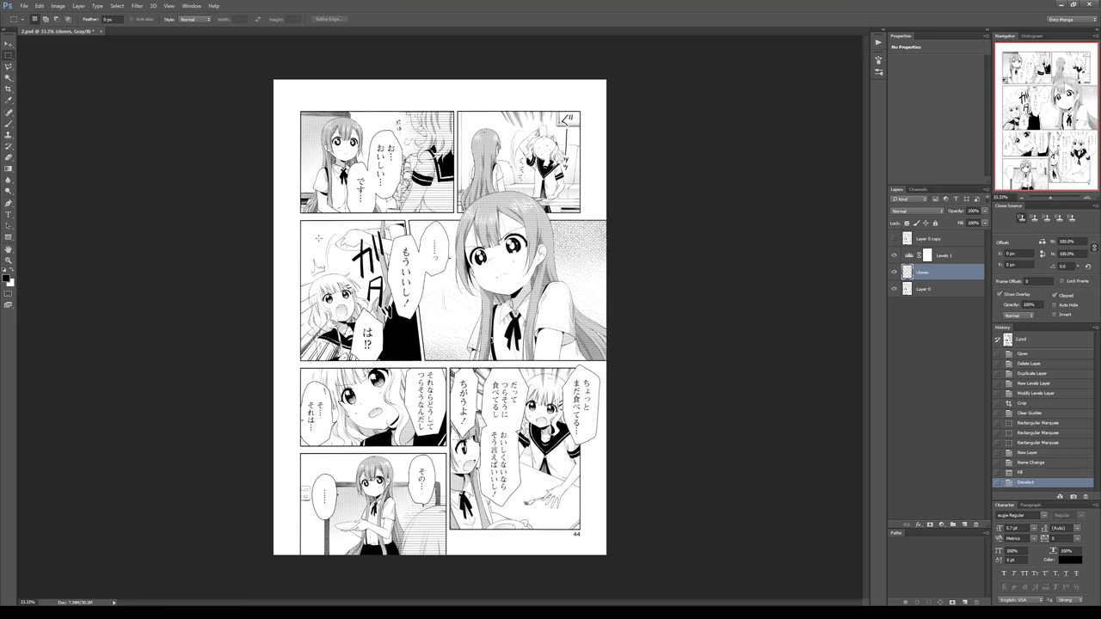
Select all strokes of the sound-effect lettering in the second row's left-hand panel with the Magic Wand.
key("ctrl+plus")
key("ctrl+plus")
key("ctrl+plus")
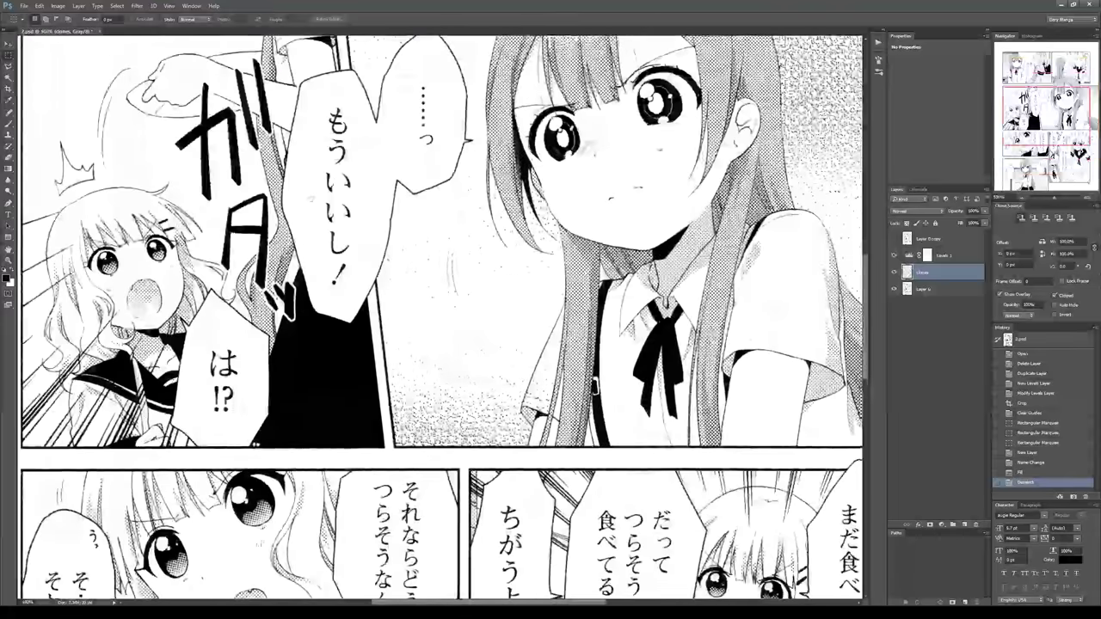
left_click_drag(231, 283, 440, 335)
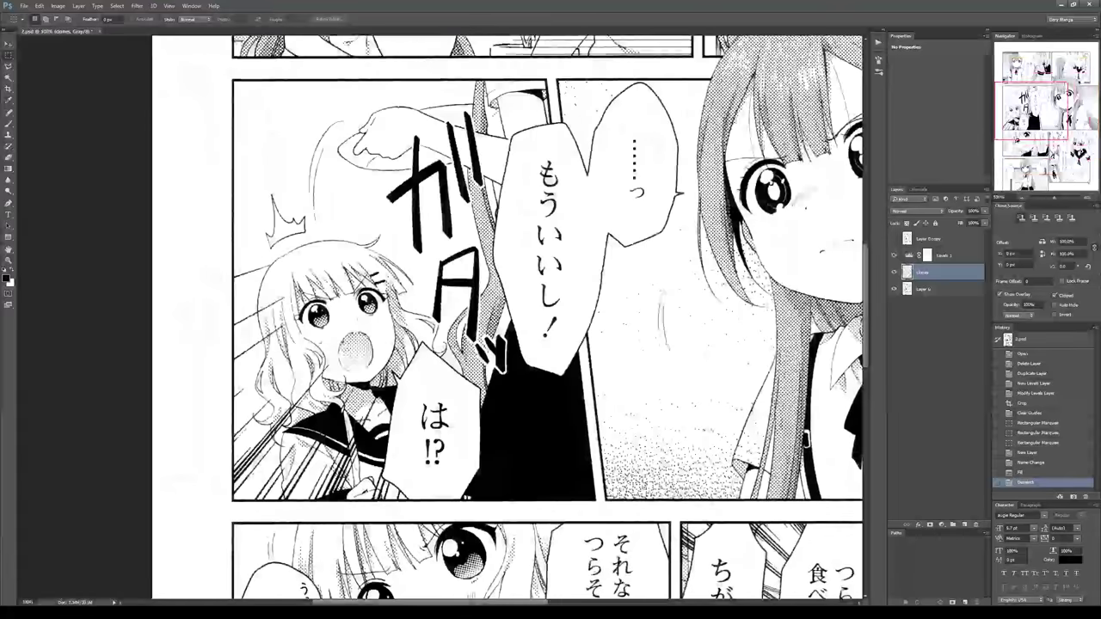
key("w")
left_click(446, 164)
left_click(494, 159)
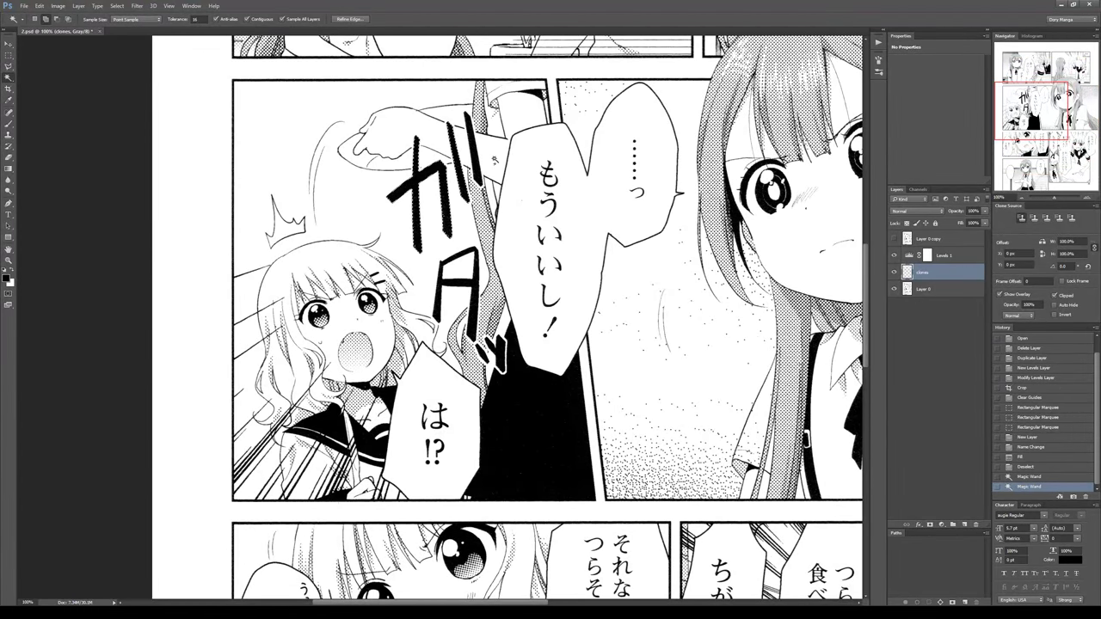
left_click(472, 266)
left_click(475, 283)
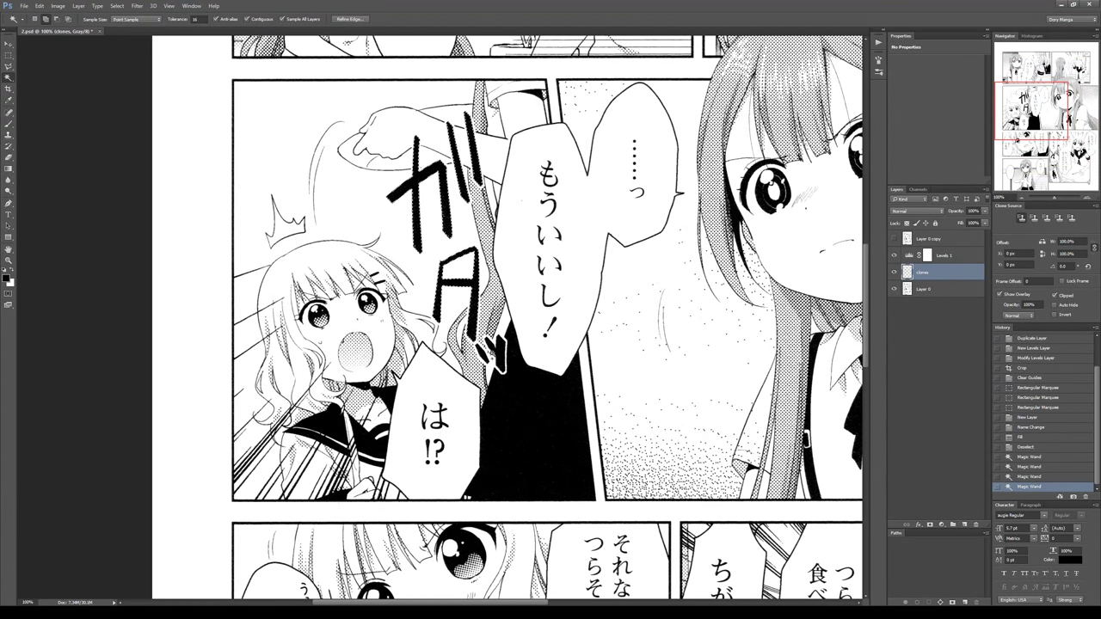
left_click(485, 352)
left_click(501, 353)
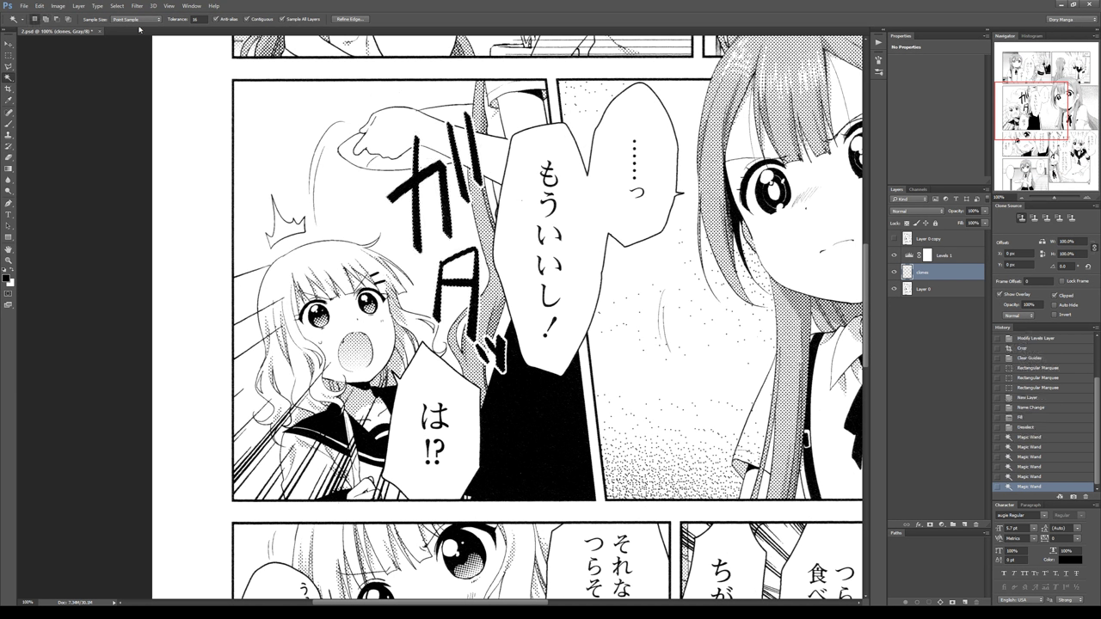
Expand the selection around the sound-effect lettering, fill it with white on the "clones" layer, and deselect.
left_click(221, 132)
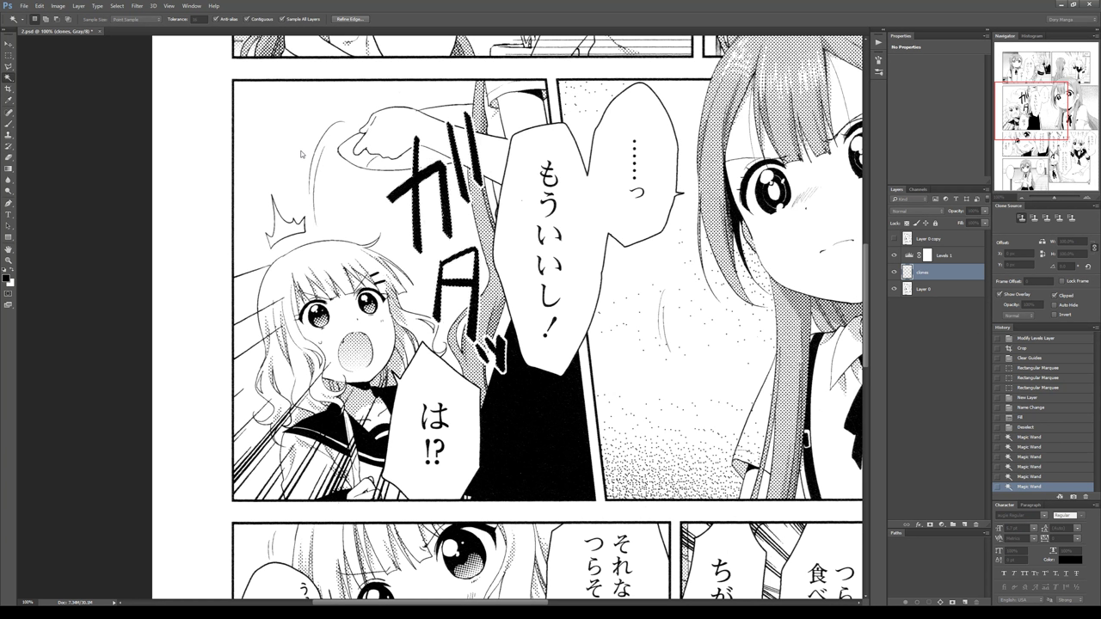
key("Return")
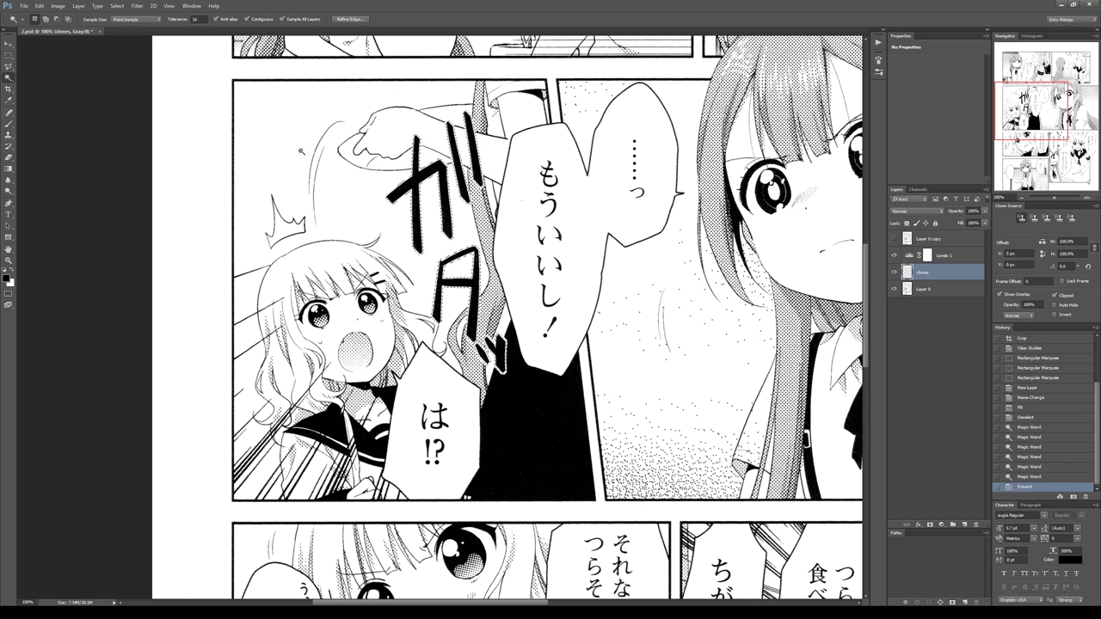
key("i")
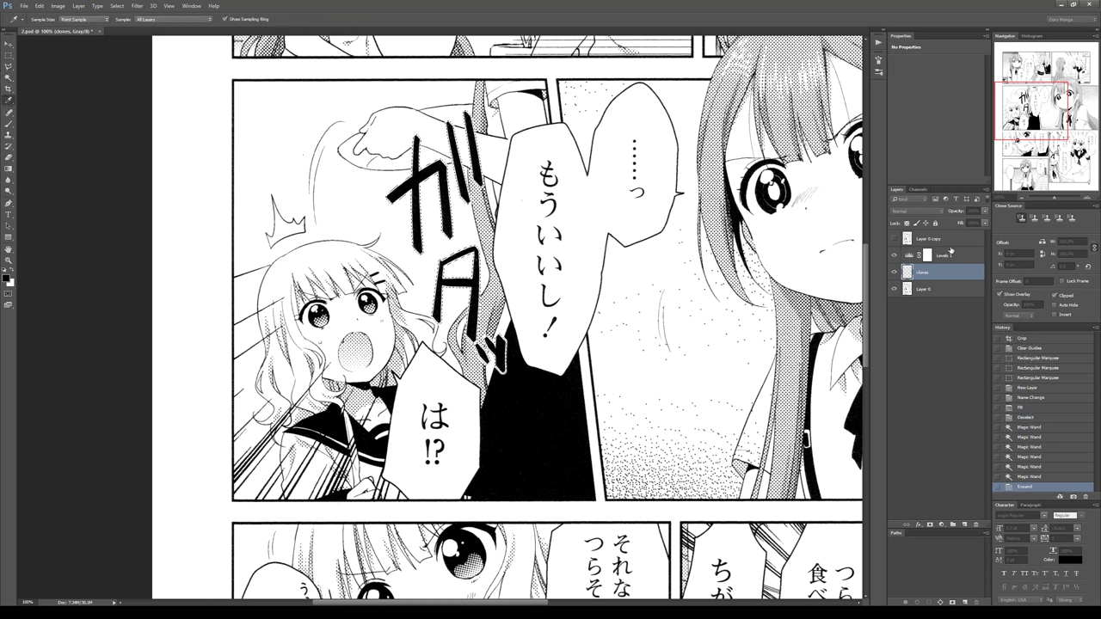
key("shift+BackSpace")
key("Return")
key("w")
key("ctrl+d")
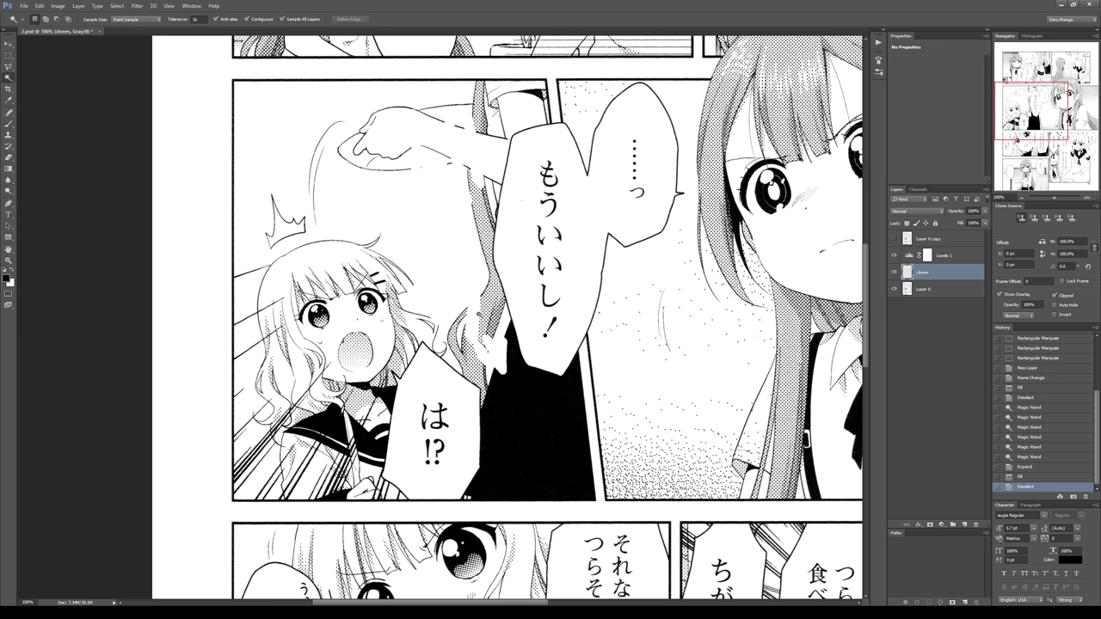
Add a new layer named "lines" directly above the "clones" layer.
scroll(438, 229, "down", 5)
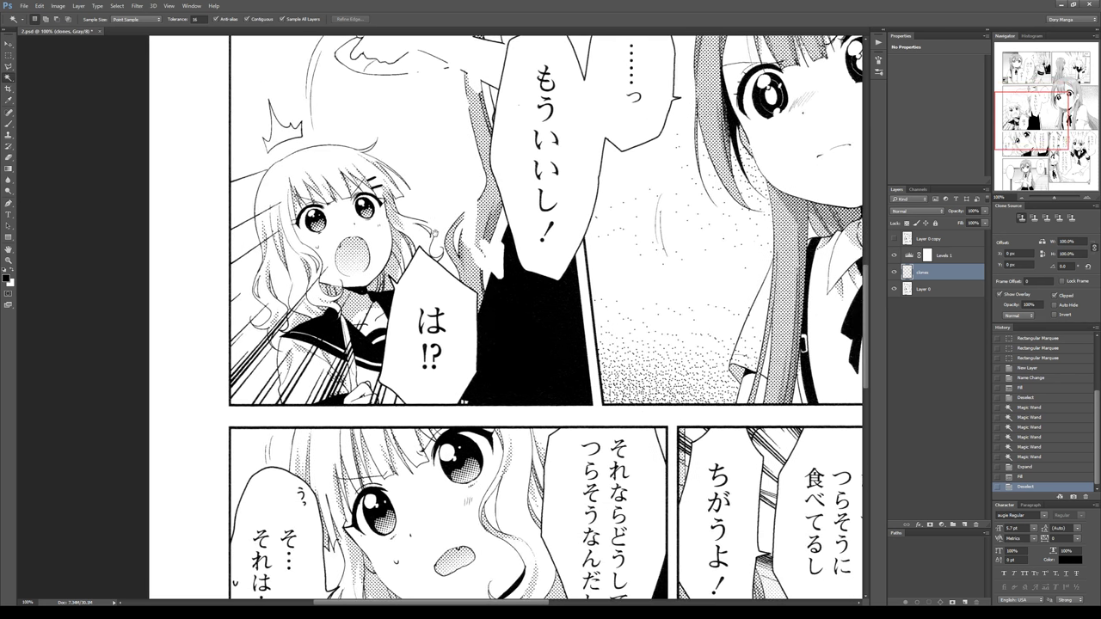
key("ctrl+plus")
key("ctrl+plus")
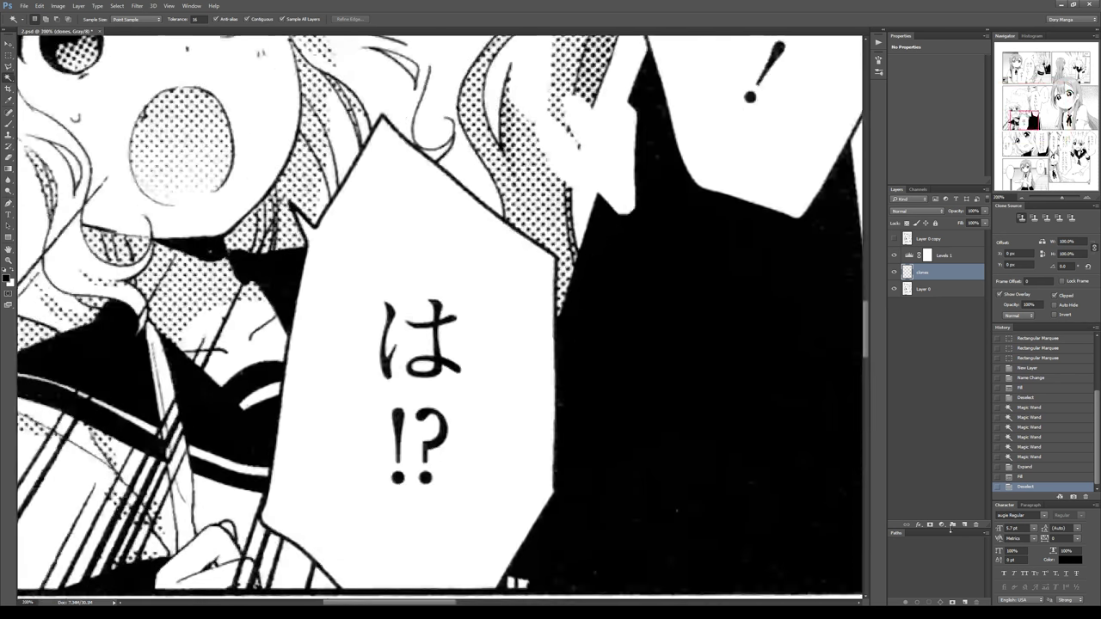
left_click(964, 524)
double_click(921, 272)
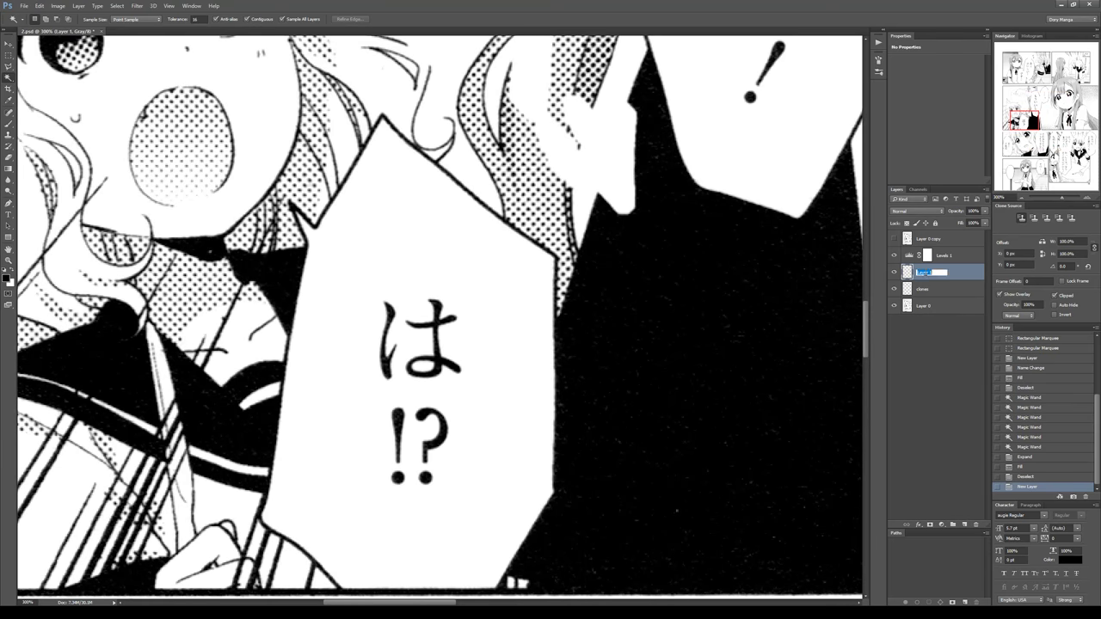
type("lines")
key("Return")
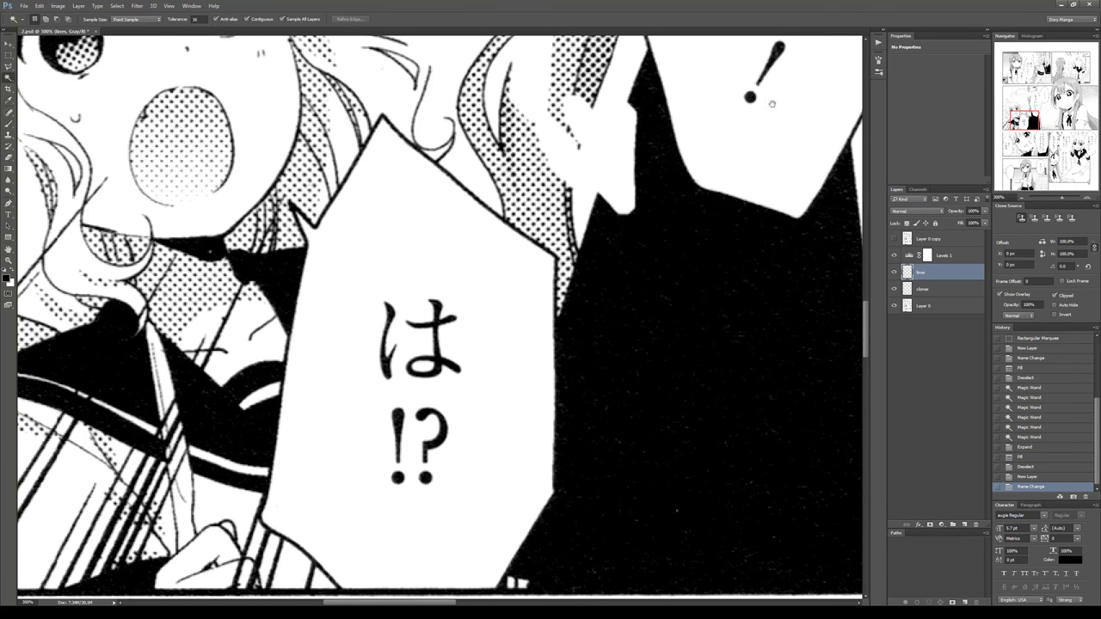
Draw a curved Pen path bridging the gap in the hair's outer outline above the lower speech bubble, adjusting its curve.
left_click_drag(660, 123, 619, 297)
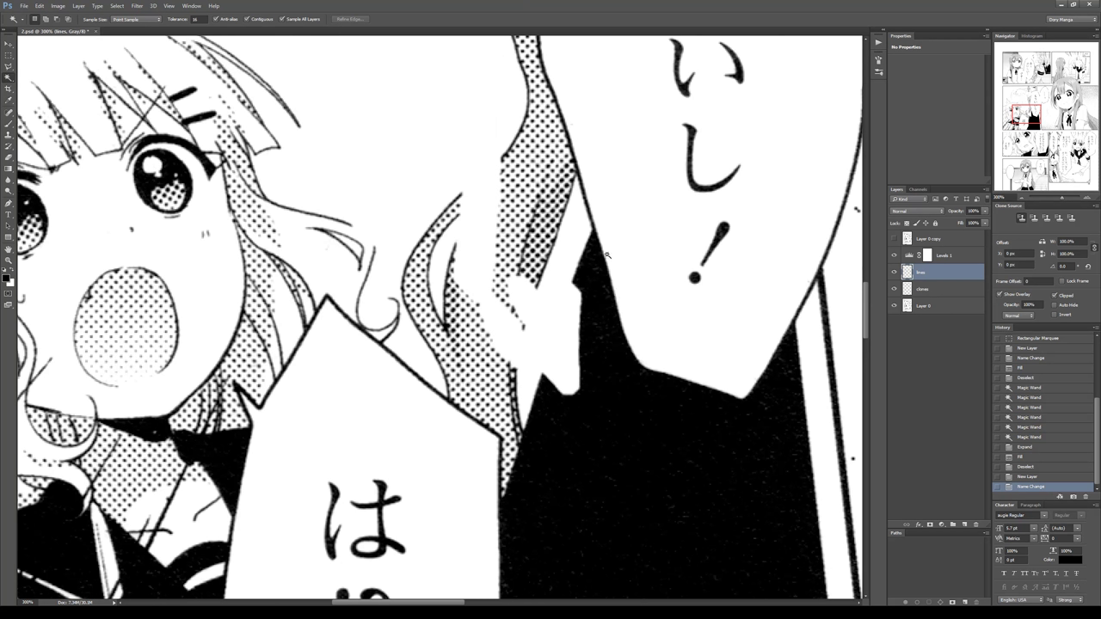
key("p")
scroll(504, 157, "up", 1)
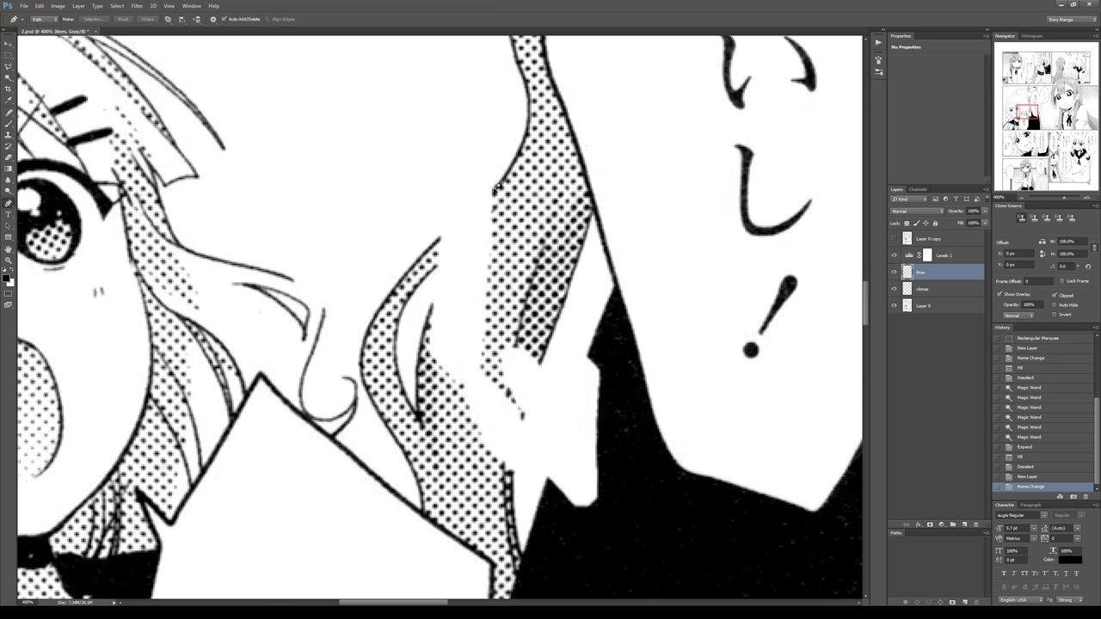
left_click_drag(497, 187, 480, 204)
left_click_drag(436, 244, 419, 260)
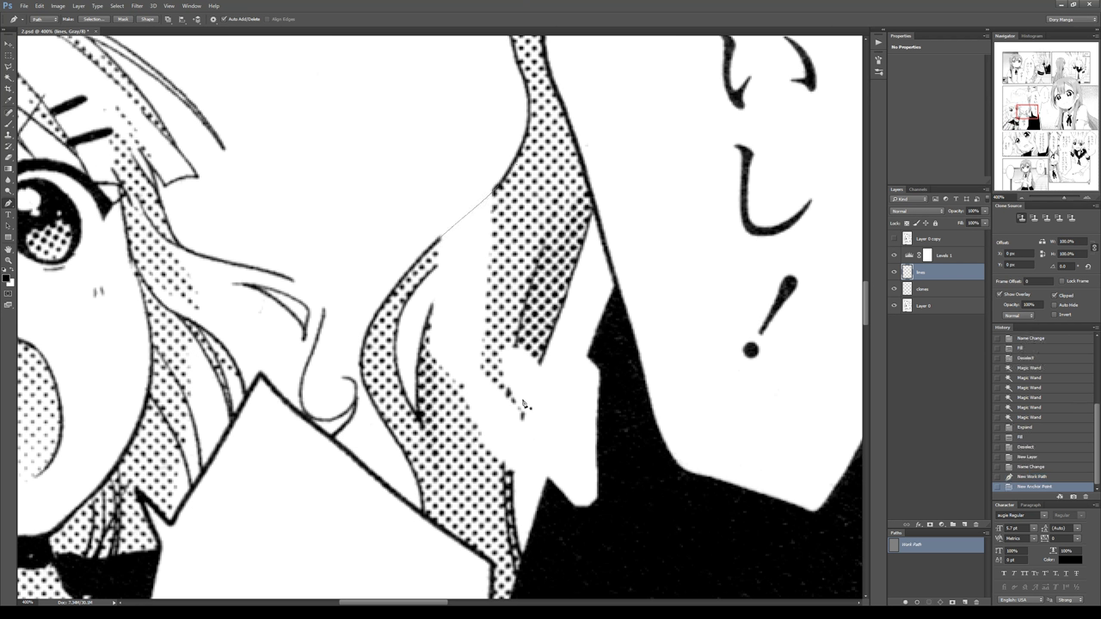
left_click(443, 237, "ctrl")
left_click_drag(455, 226, 450, 231)
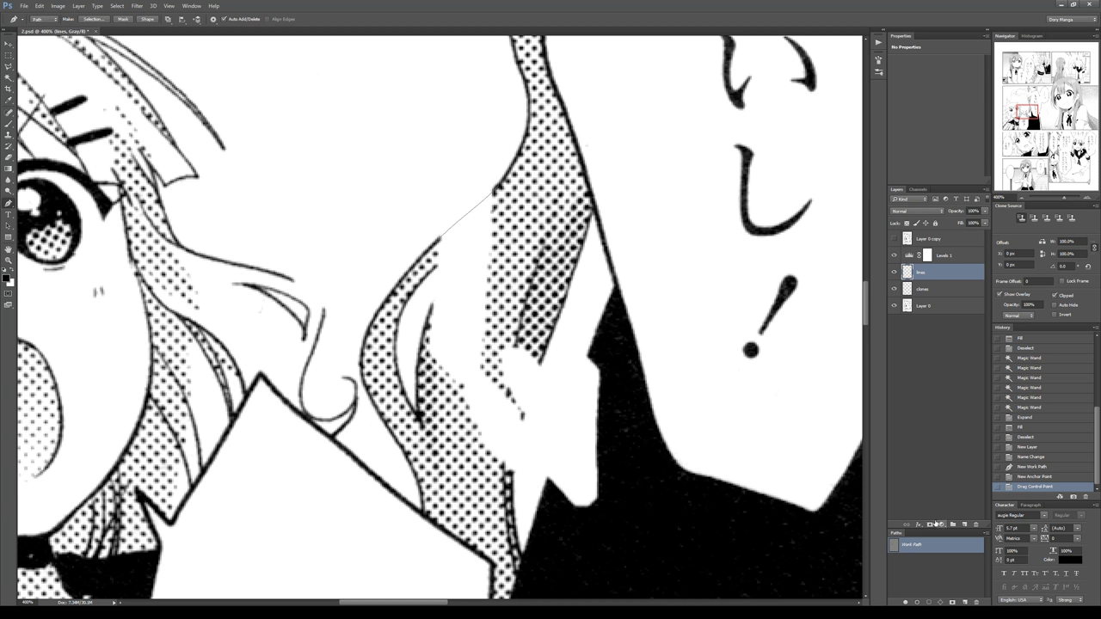
Stroke the hair outline path repeatedly with the black brush until it matches the surrounding line, and deselect the path.
key("b")
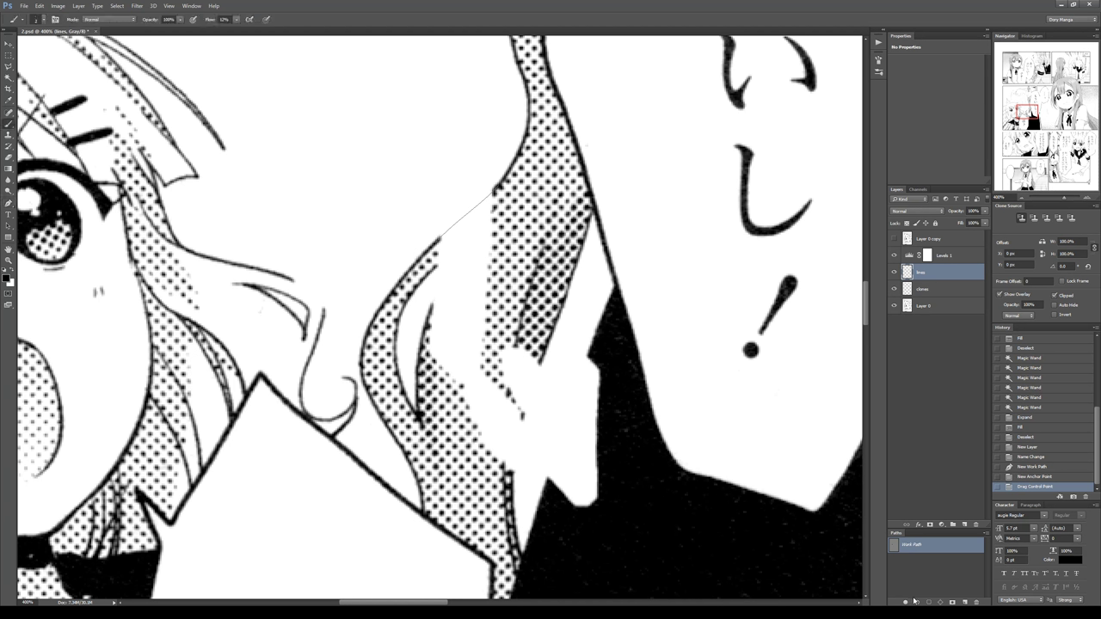
left_click(917, 603)
left_click(917, 603)
left_click(917, 603)
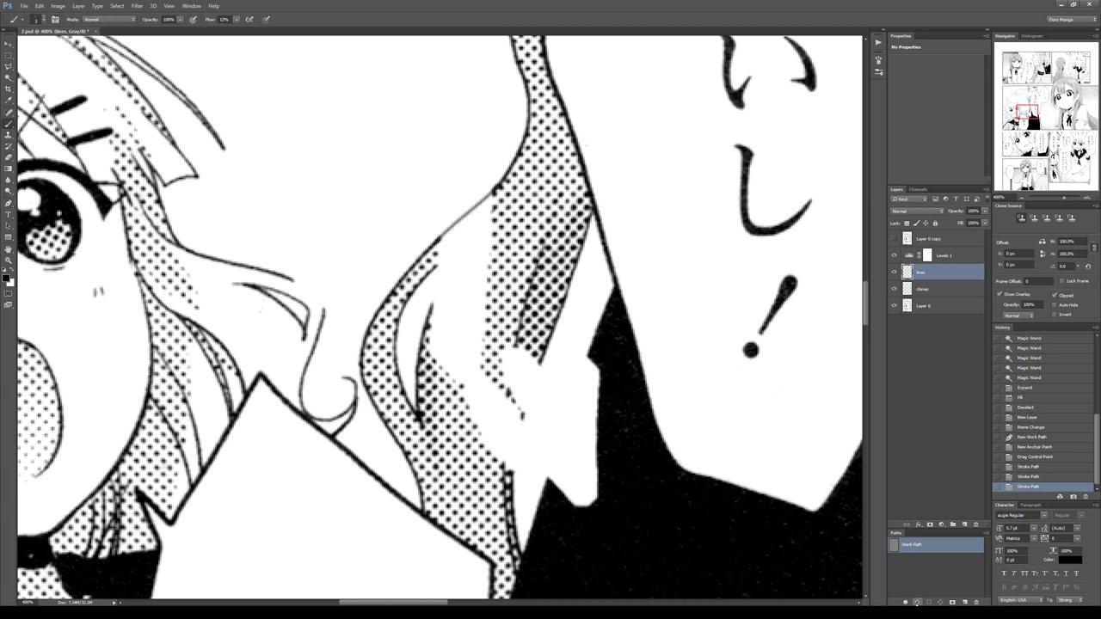
left_click(918, 603)
left_click(917, 603)
left_click(944, 583)
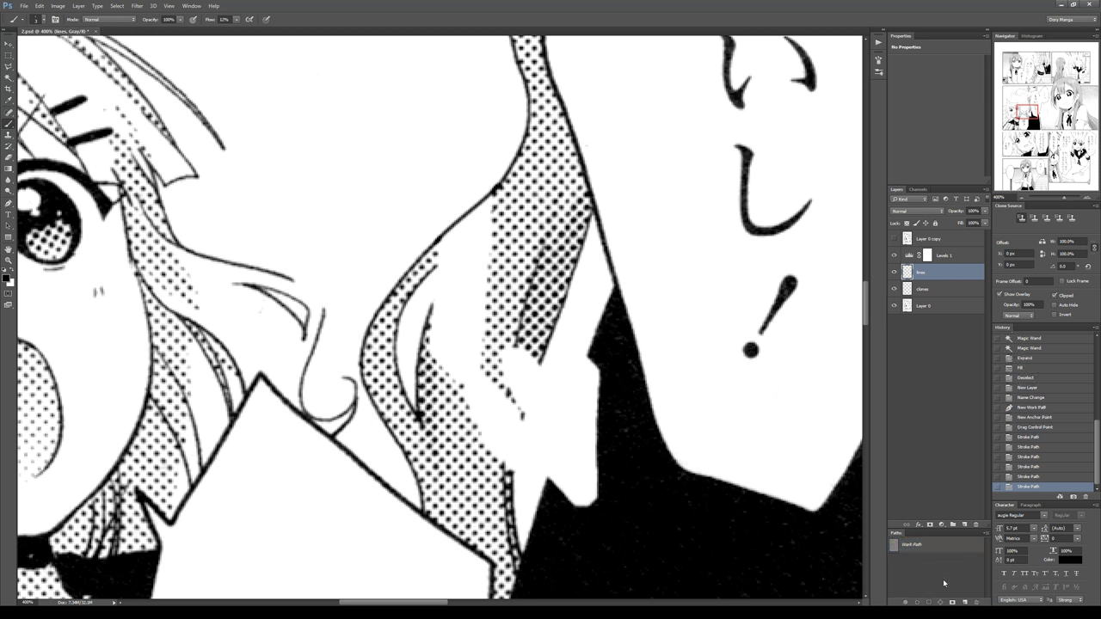
Erase the excess at both ends of the new hair outline so it blends into the original line, undoing the last erasure.
key("e")
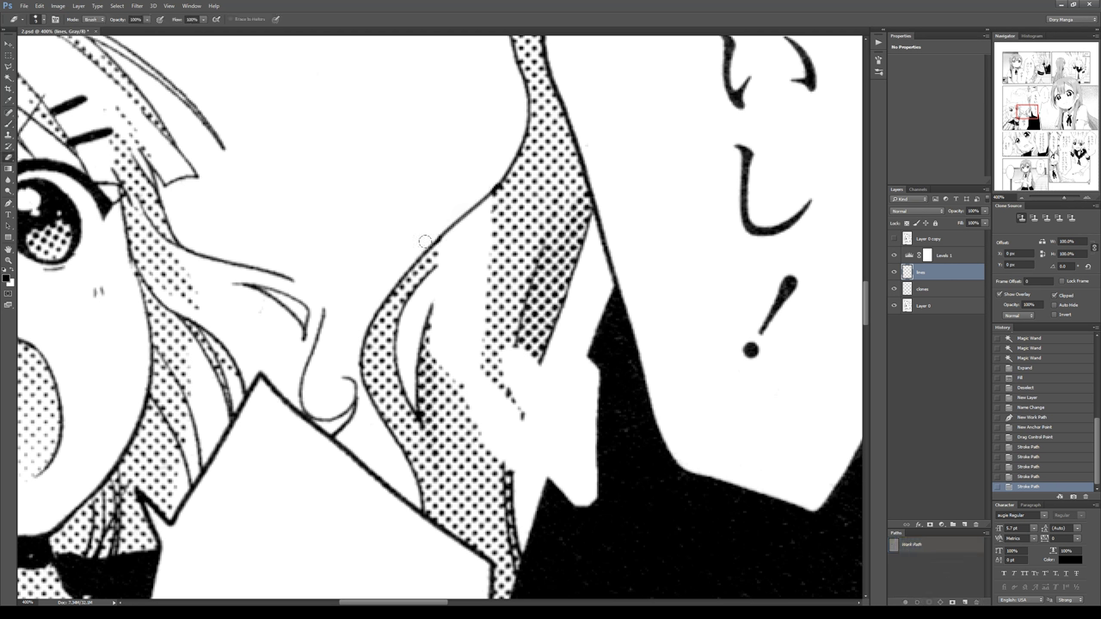
left_click_drag(430, 237, 439, 225)
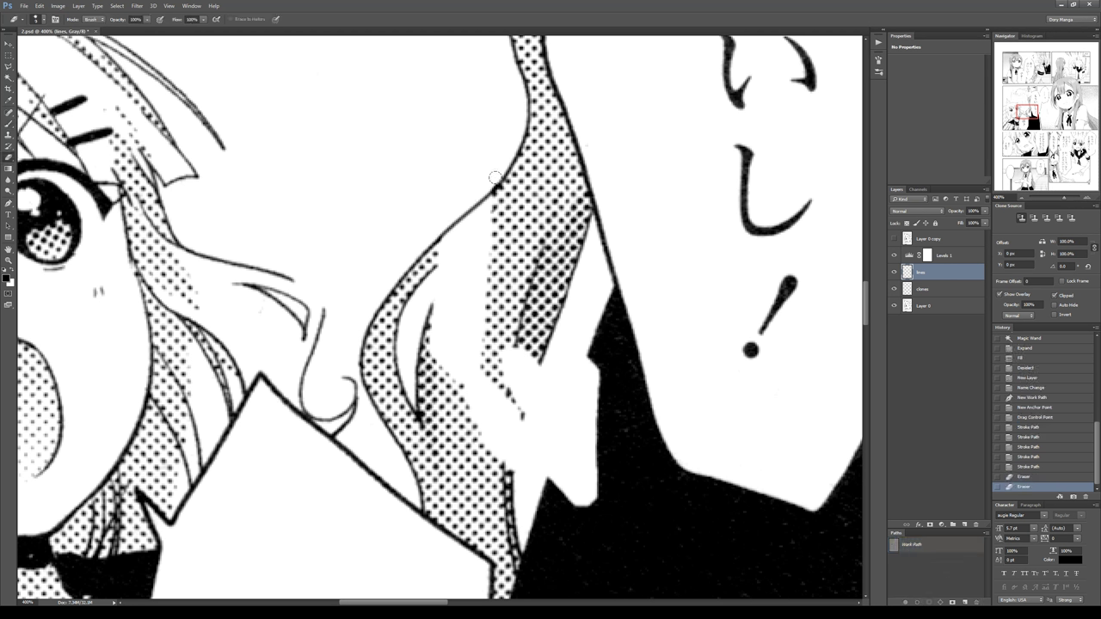
left_click_drag(494, 183, 500, 179)
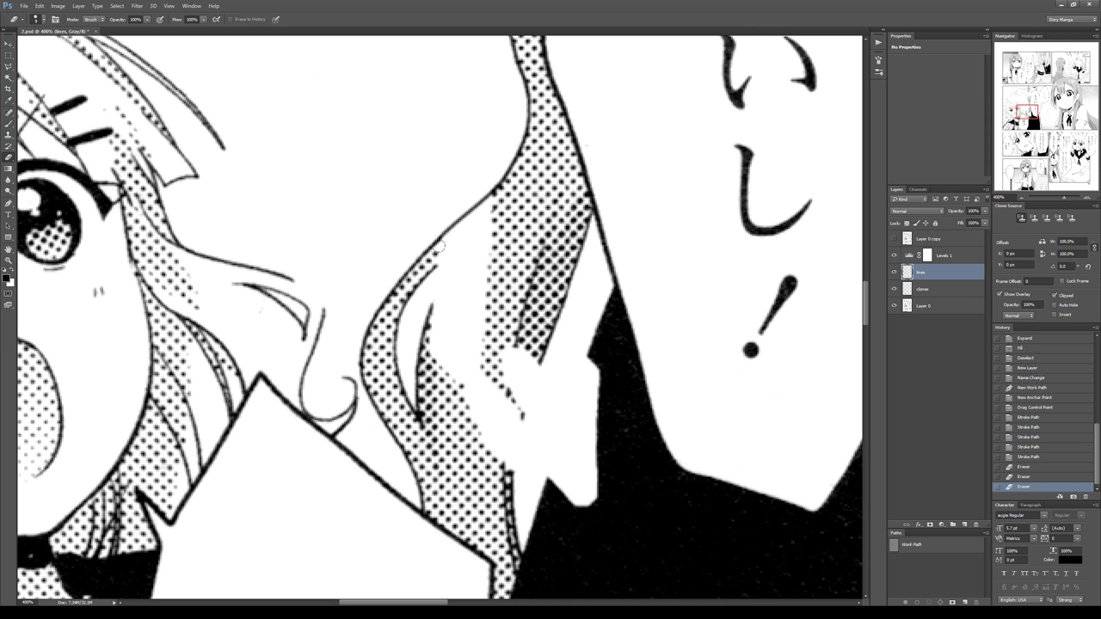
mouse_move(438, 247)
left_mouse_down()
mouse_move(435, 260)
mouse_move(432, 227)
left_mouse_up()
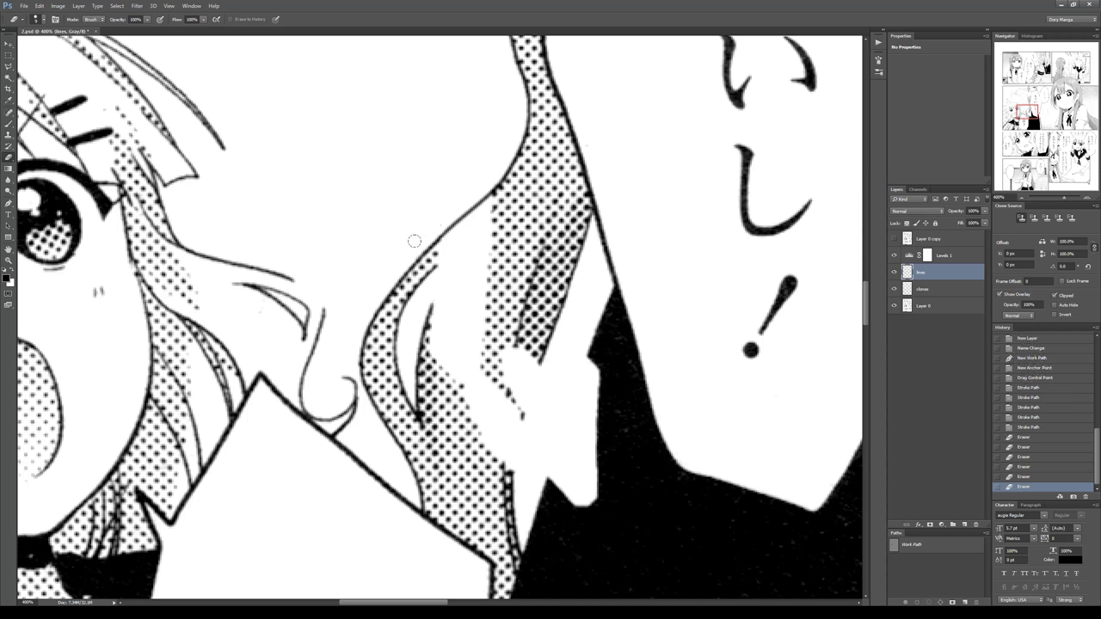
key("ctrl+z")
Draw two curved Pen paths reconnecting the broken hair strands beside the black area, and adjust their curves.
left_click_drag(467, 327, 411, 215)
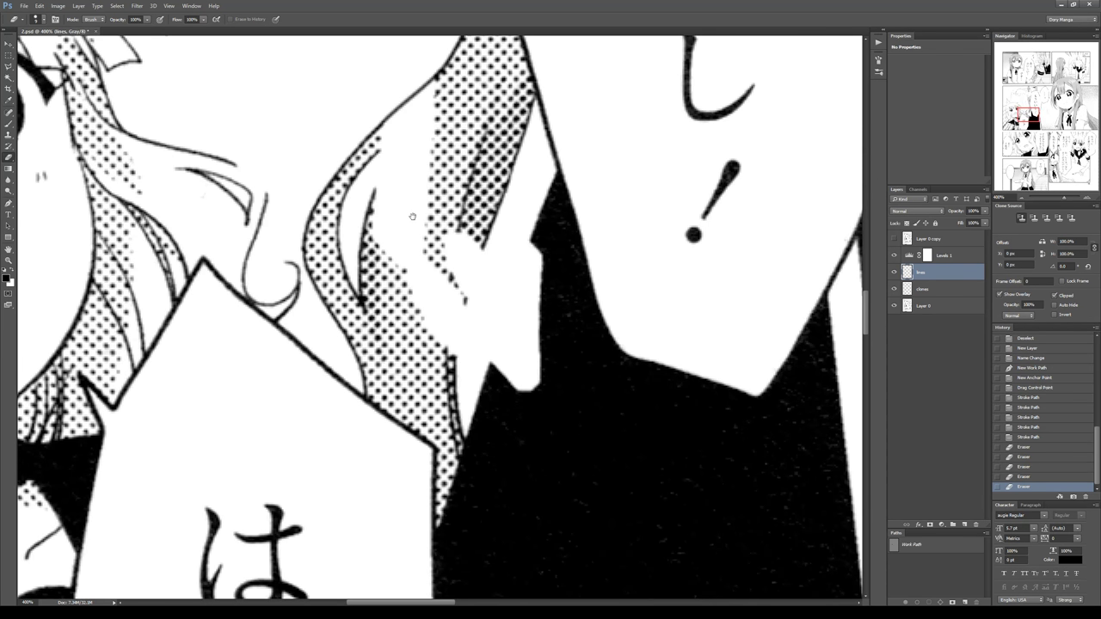
key("p")
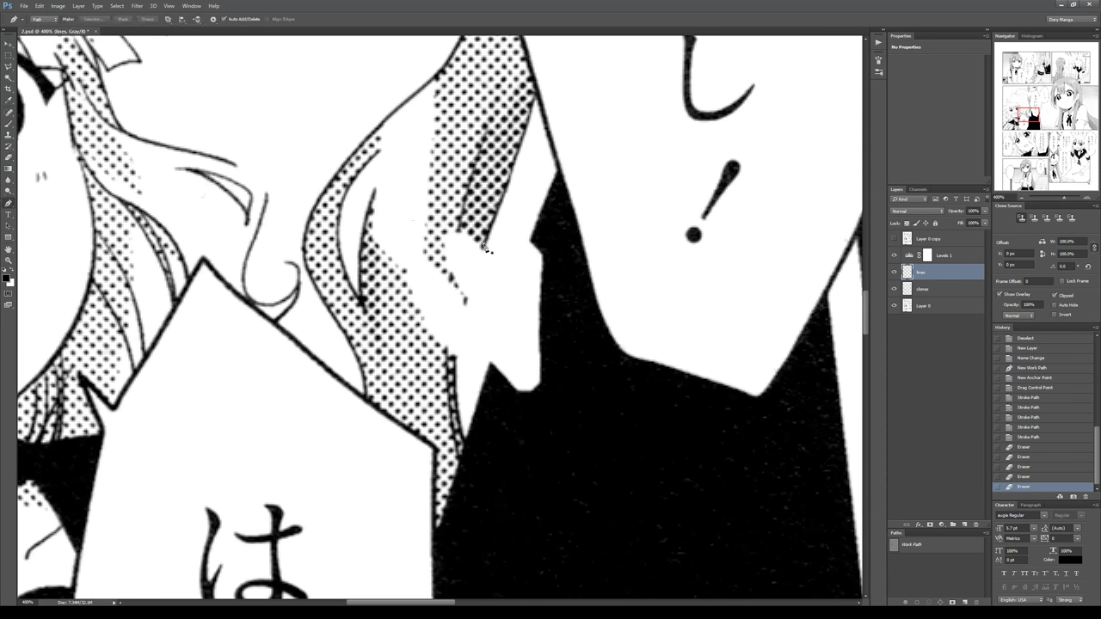
left_click_drag(476, 265, 458, 379)
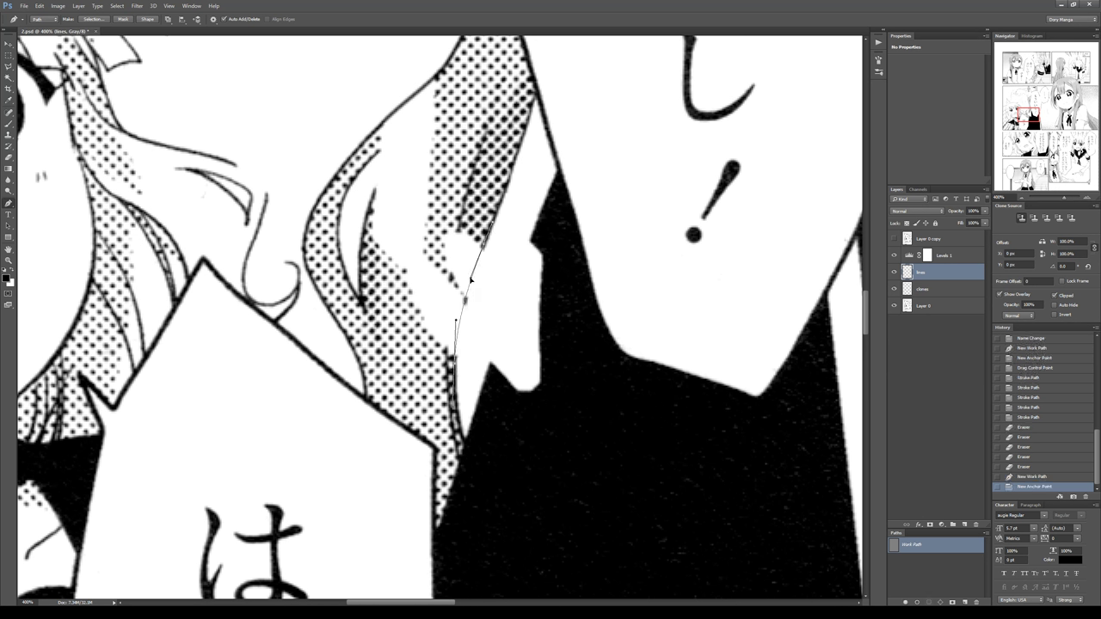
mouse_move(471, 277)
left_mouse_down()
mouse_move(466, 259)
mouse_move(453, 265)
left_mouse_up()
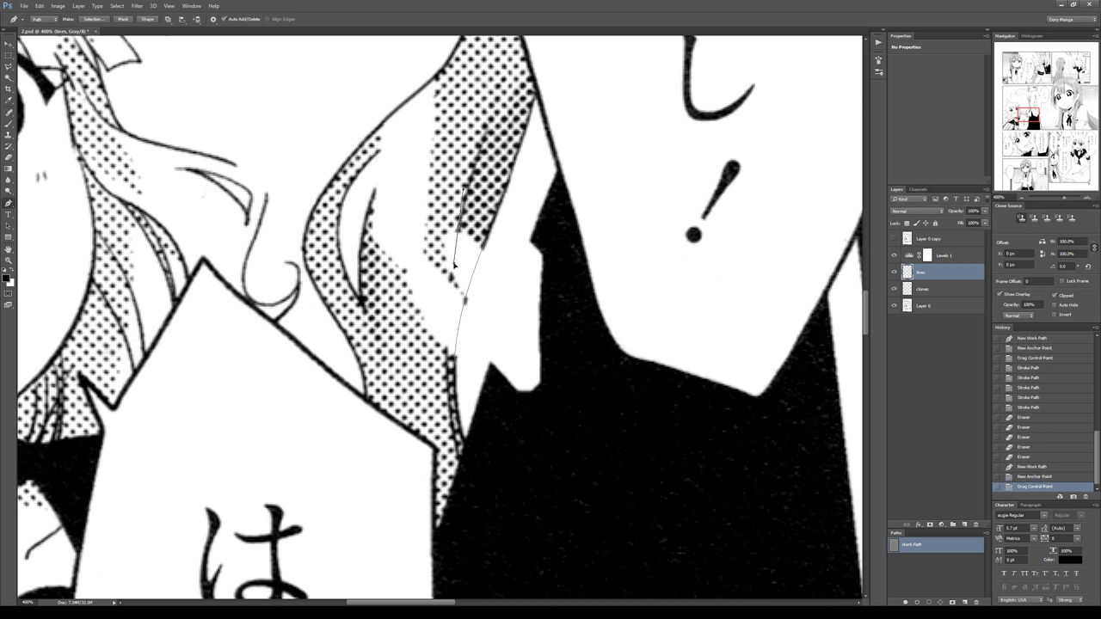
left_click_drag(449, 361, 449, 375)
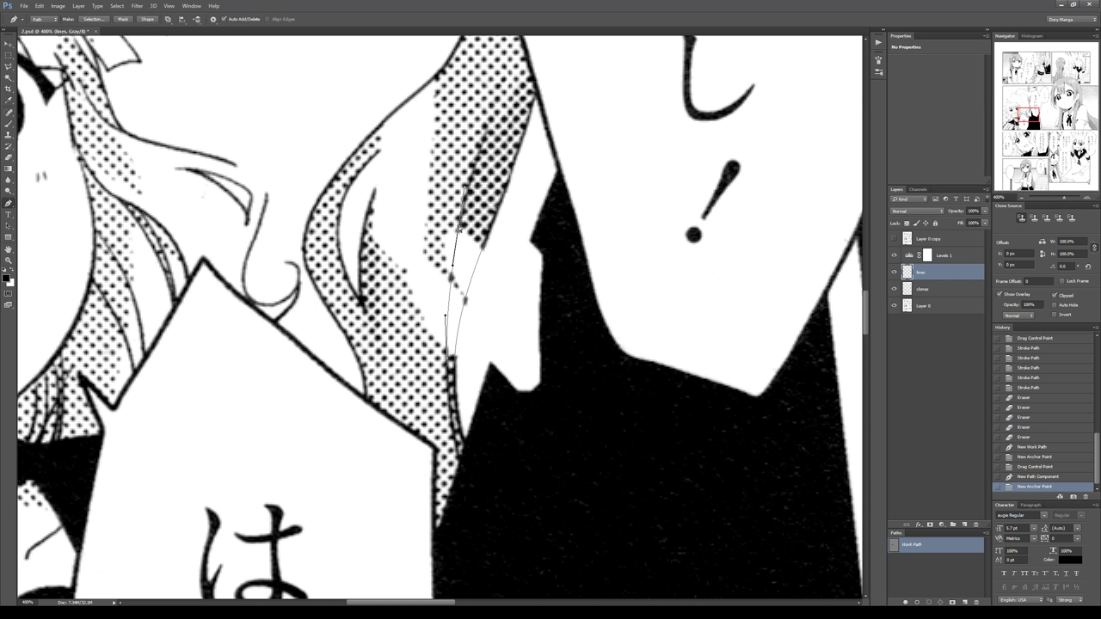
left_click_drag(462, 225, 453, 271)
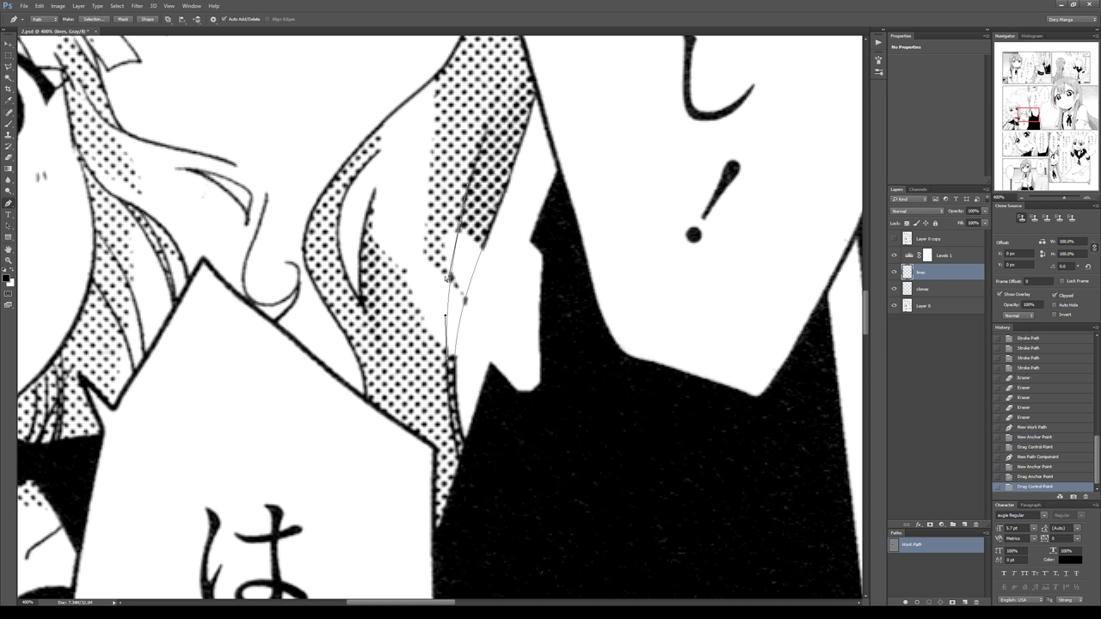
left_click(411, 244, "ctrl")
Add a pointed Pen path completing the upper tip of the inner hair strand, joining its two broken lines.
left_click_drag(434, 126, 431, 293)
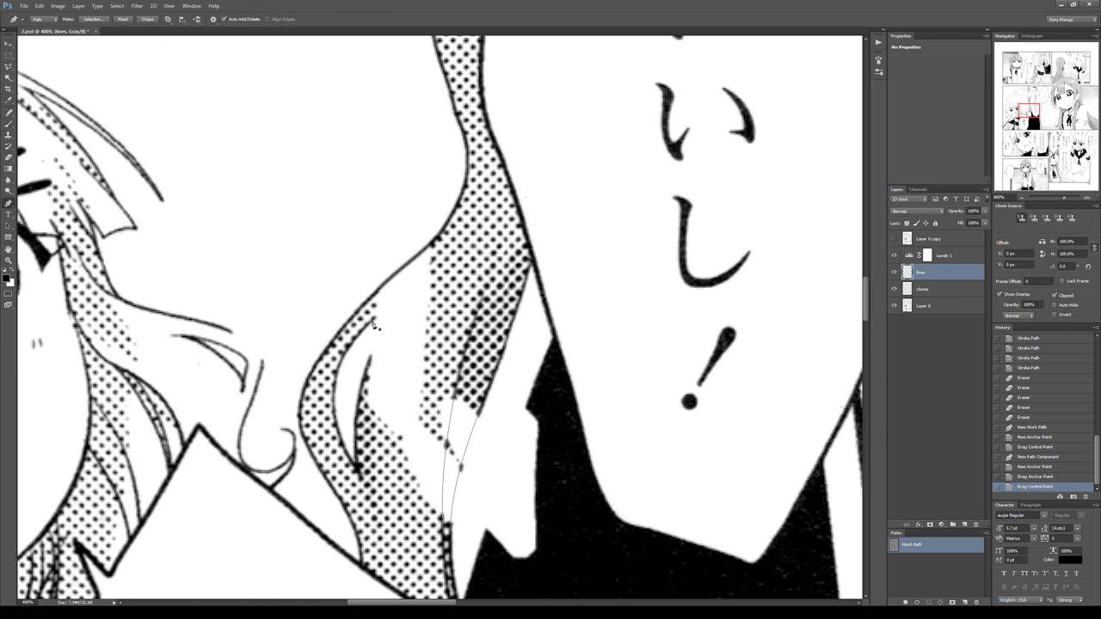
left_click(375, 307)
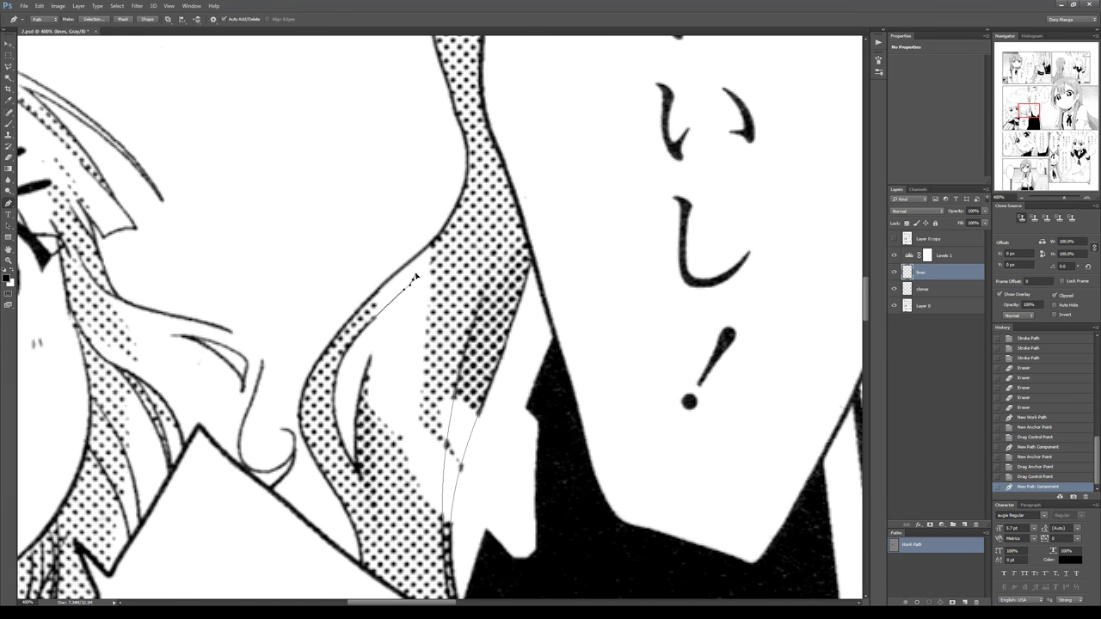
left_click(417, 277)
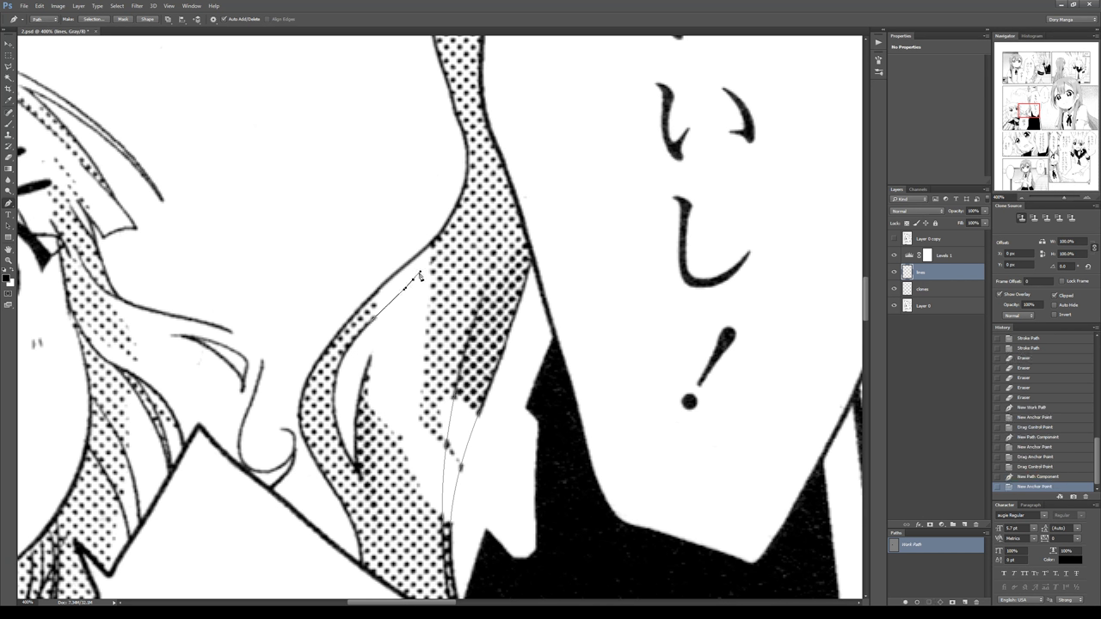
left_click_drag(394, 311, 430, 276)
left_click(362, 390)
Stroke the new hair strand paths repeatedly with the black brush, undo one stroke along the way, and deselect the path.
key("b")
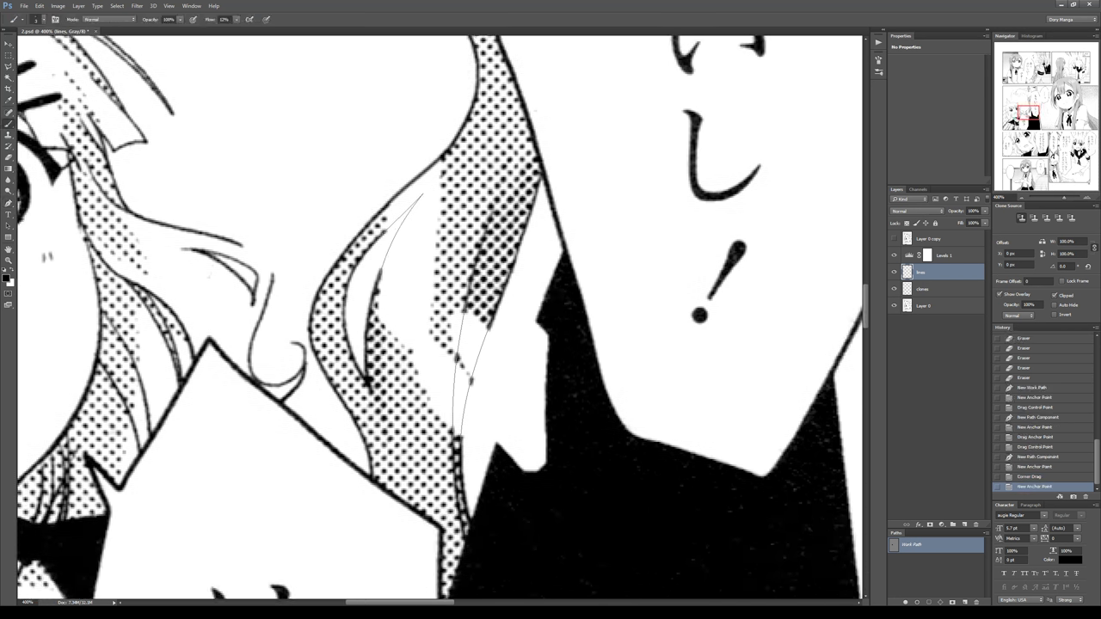
left_click(916, 602)
left_click(916, 602)
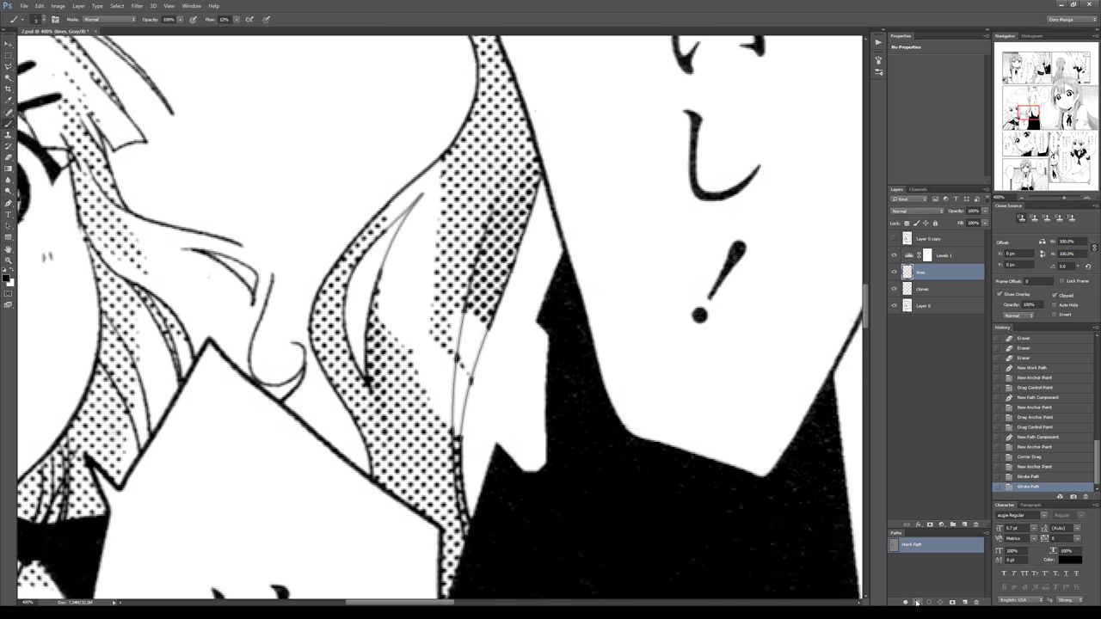
left_click(916, 603)
left_click(917, 602)
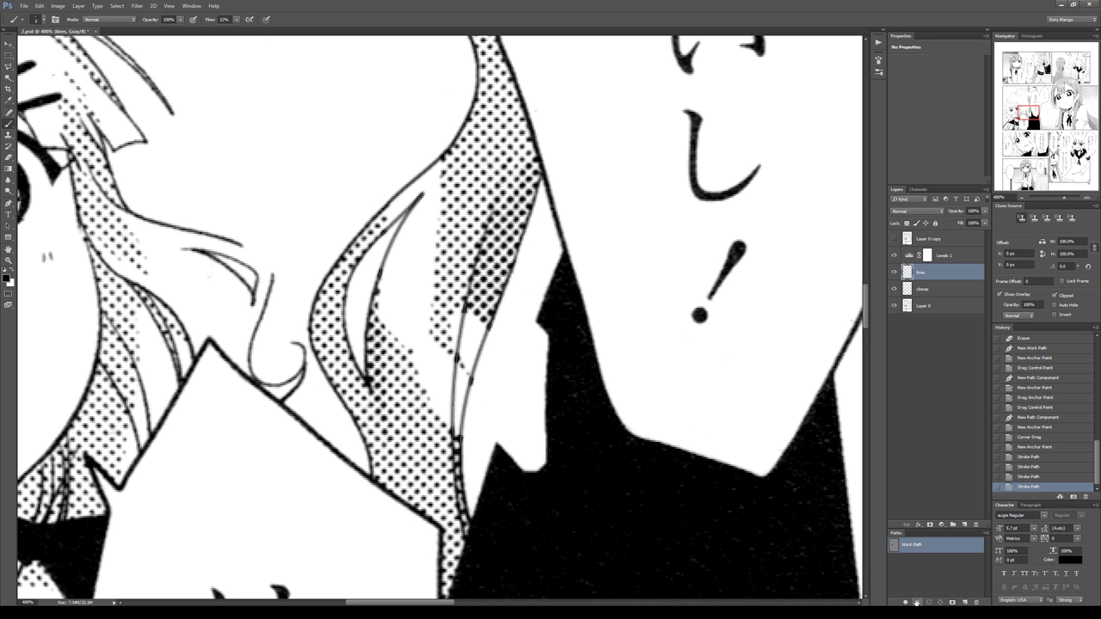
key("ctrl+z")
left_click(916, 602)
left_click(917, 602)
left_click(916, 602)
left_click(915, 580)
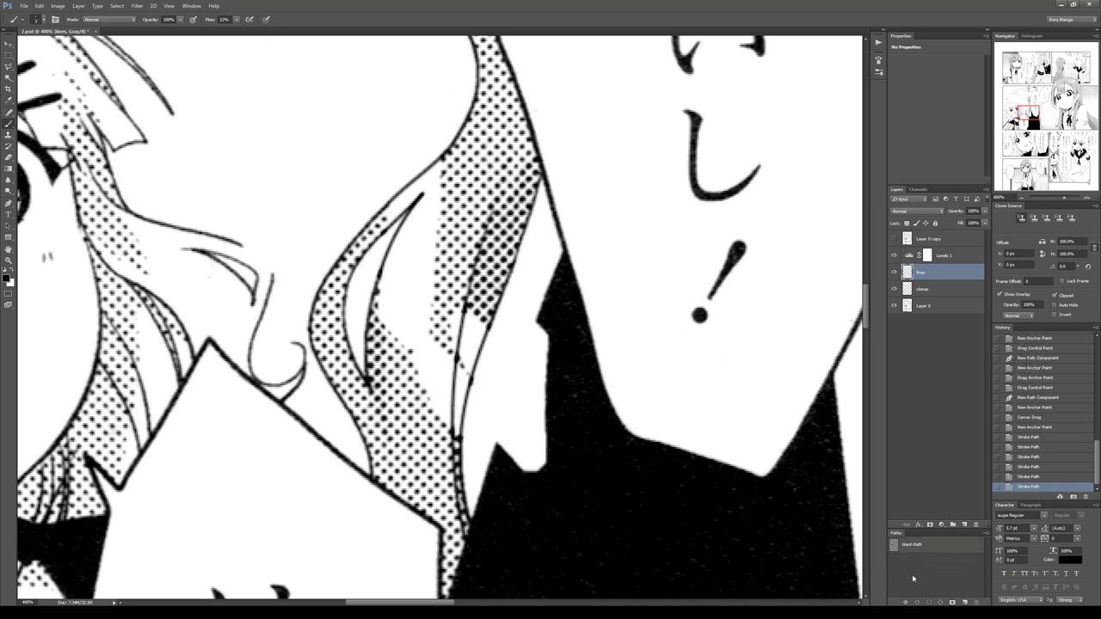
Erase the excess where the new hair lines overlap the original line ends, and save the file.
key("e")
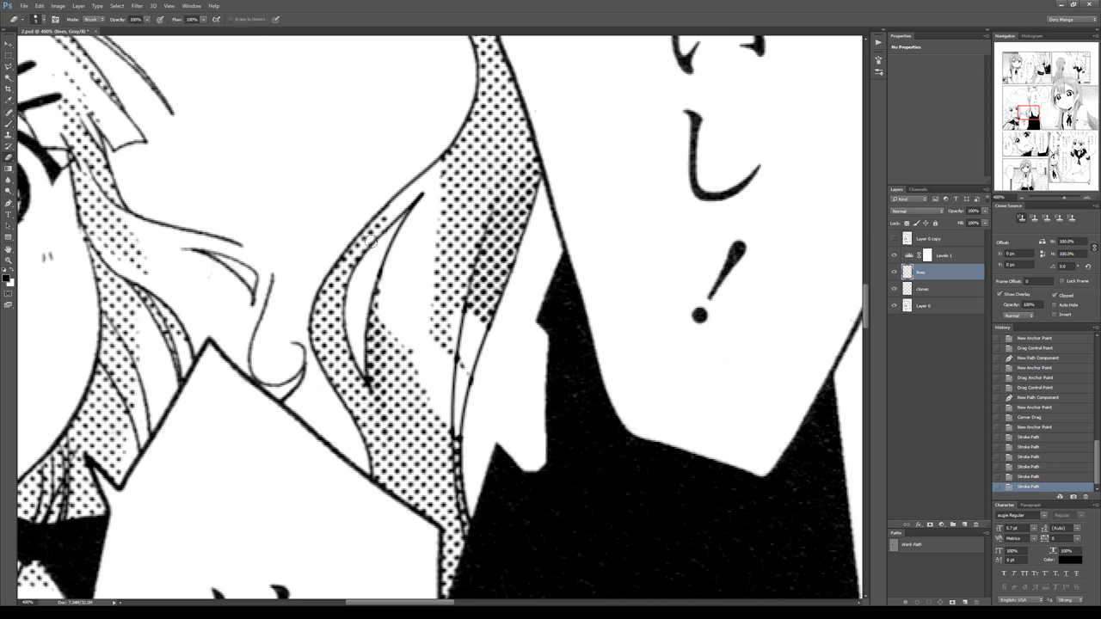
left_click(372, 254)
left_click_drag(373, 275, 378, 298)
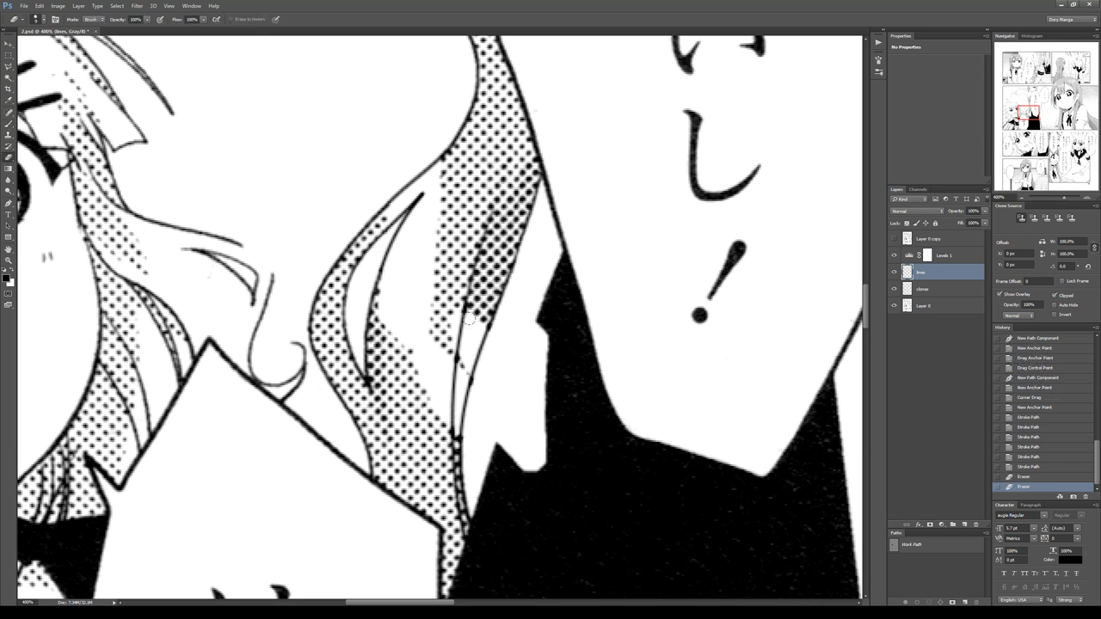
left_click(465, 307)
left_click_drag(488, 319, 509, 297)
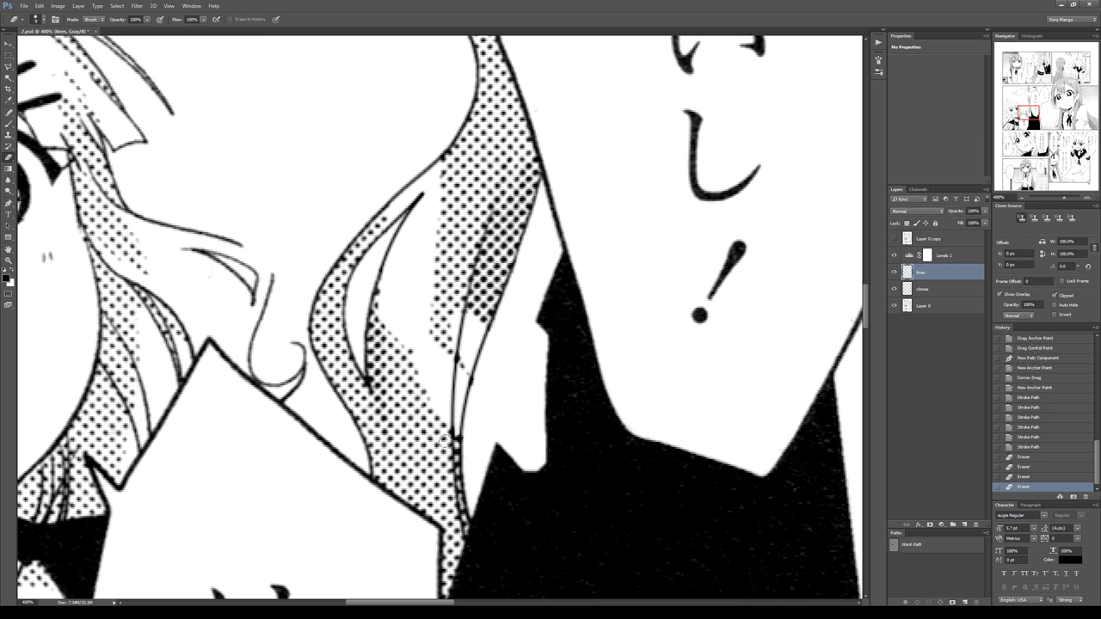
left_click(447, 437)
left_click(452, 436)
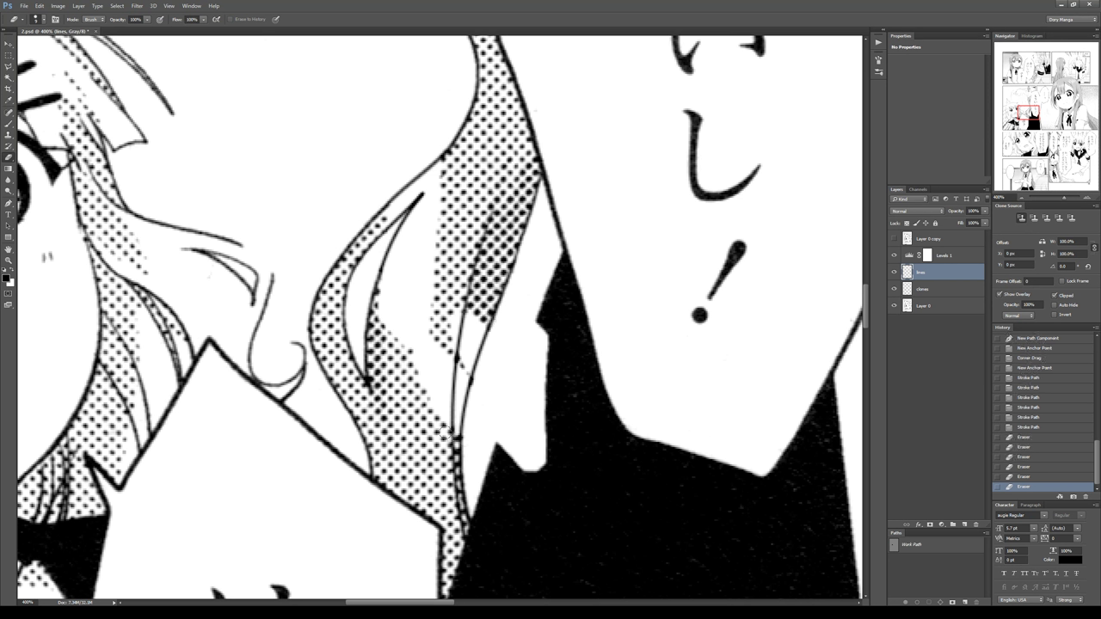
left_click(447, 435)
left_click_drag(637, 283, 552, 308)
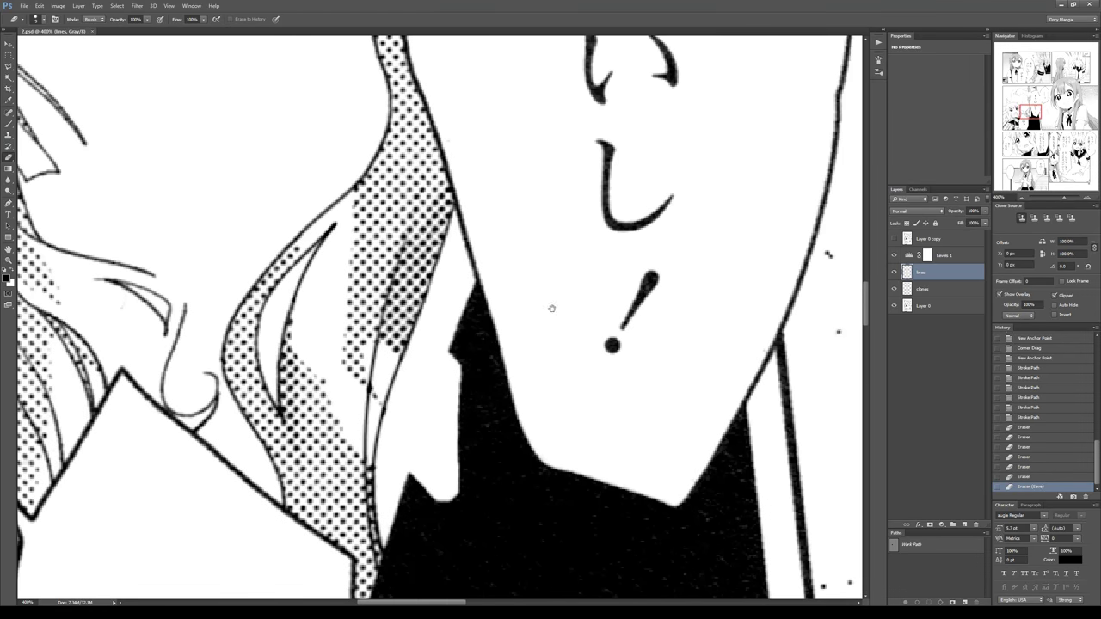
On the clones layer, sample the dark screentone at the large panel's lower-right corner as the Clone Stamp source for the hair gap.
left_click(921, 290)
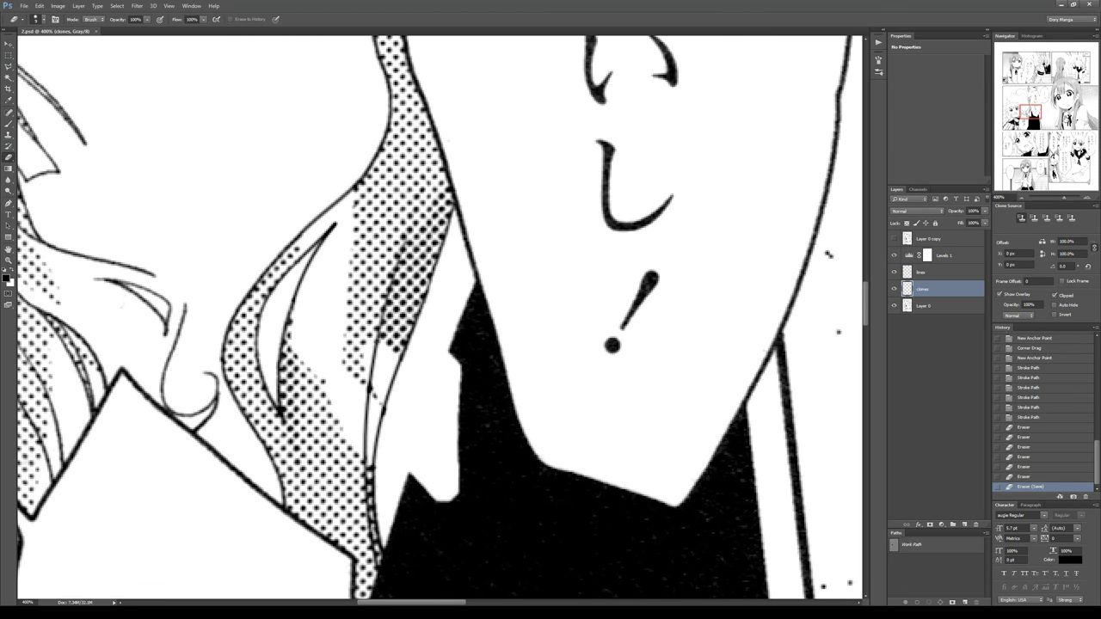
left_click_drag(1030, 112, 1089, 126)
key("s")
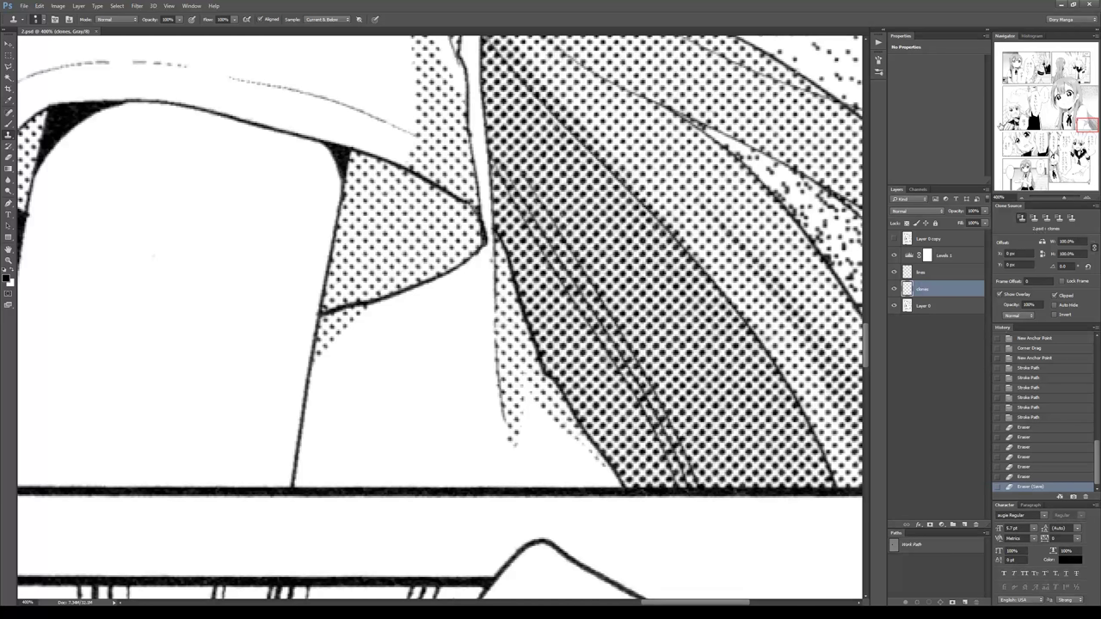
left_click(1030, 113)
left_click_drag(1085, 120, 1089, 123)
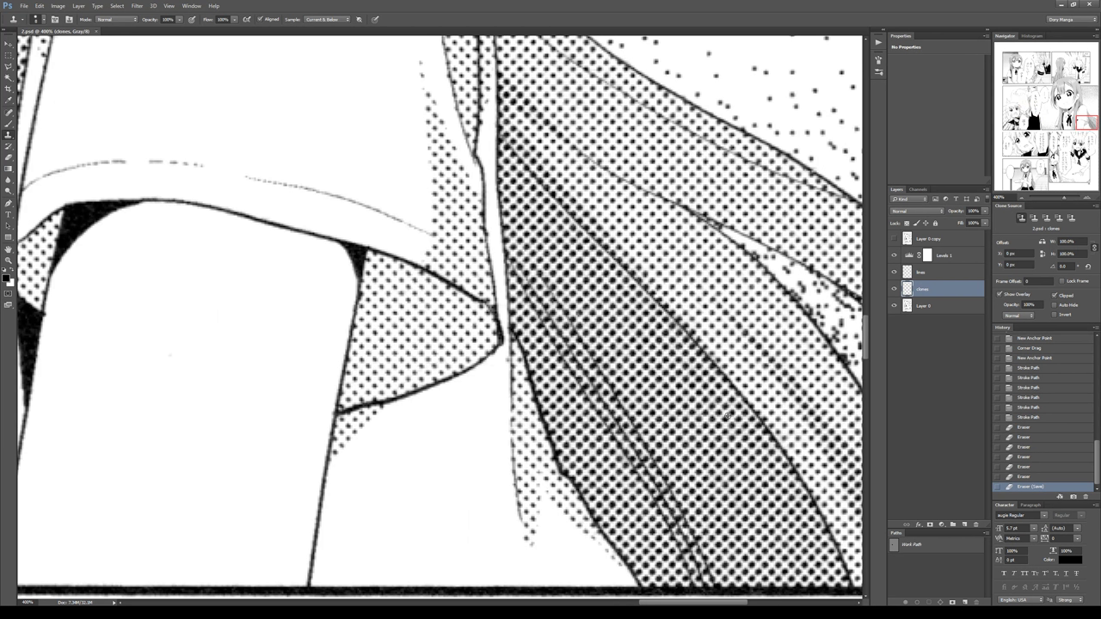
left_click(1022, 112)
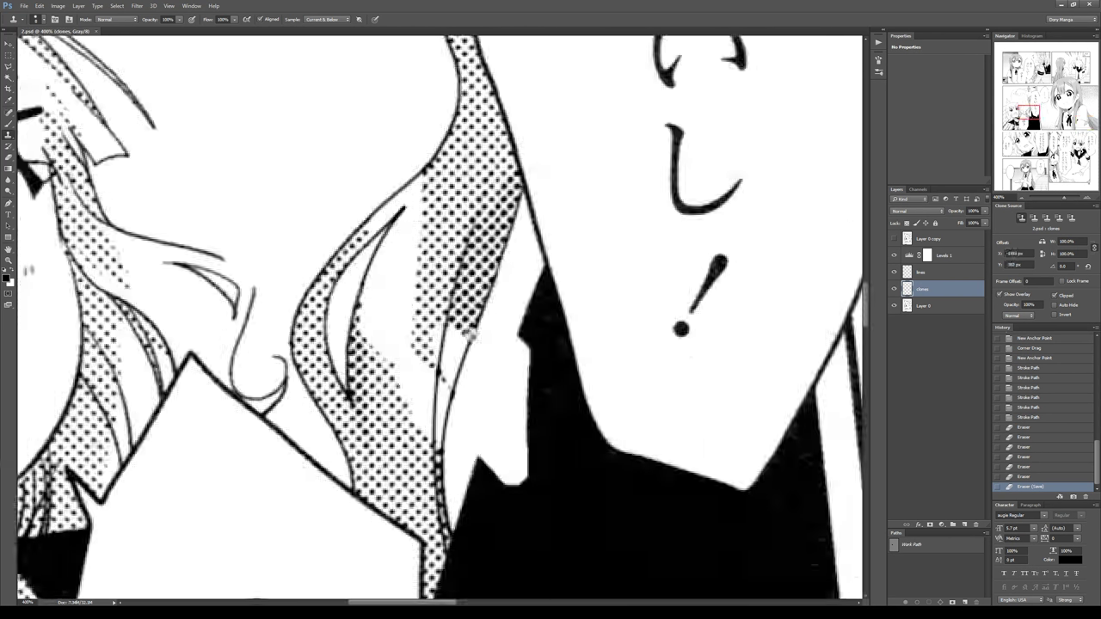
scroll(465, 297, "down", 3)
key("ctrl+plus")
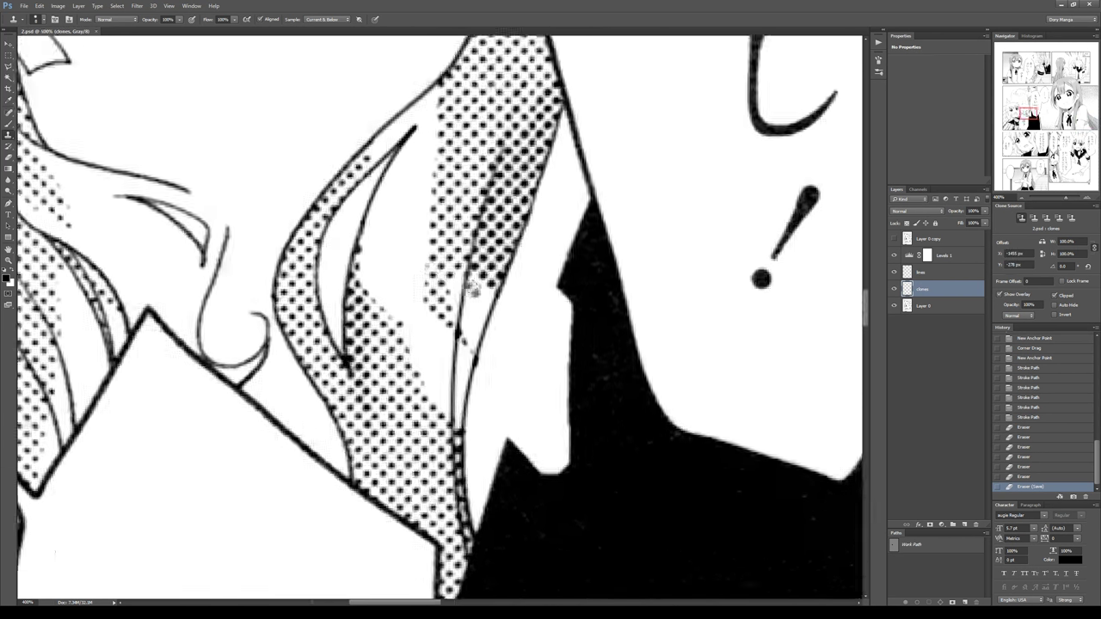
Clone the dark screentone down into the narrow band between the two reconnected hair lines.
mouse_move(476, 290)
left_mouse_down()
mouse_move(462, 309)
mouse_move(459, 289)
mouse_move(470, 294)
left_mouse_up()
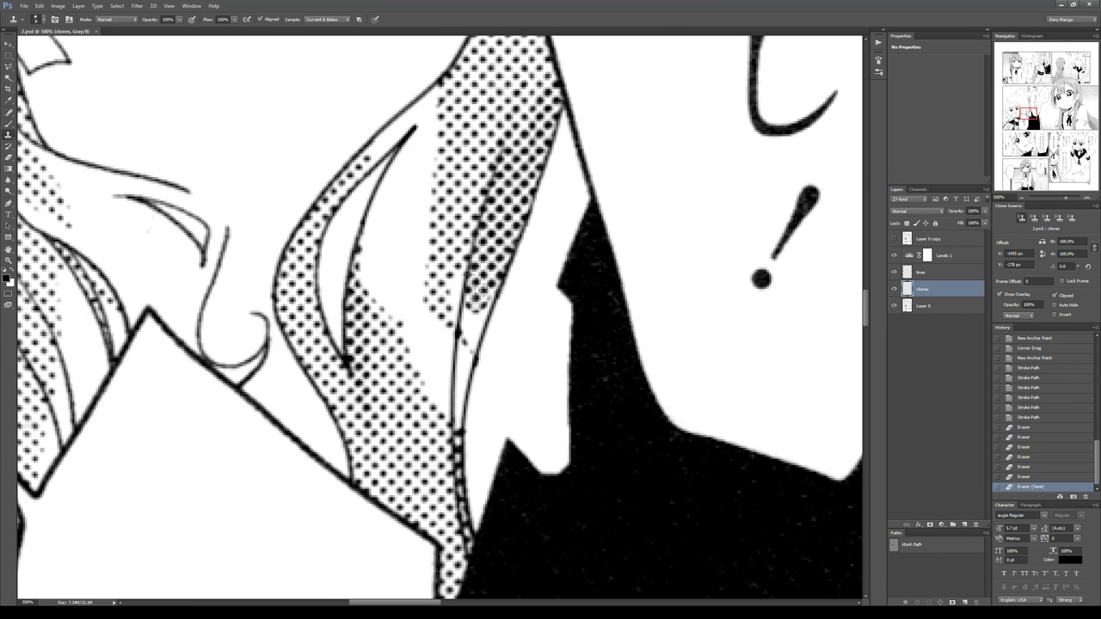
left_click_drag(480, 312, 459, 428)
left_click_drag(534, 166, 566, 223)
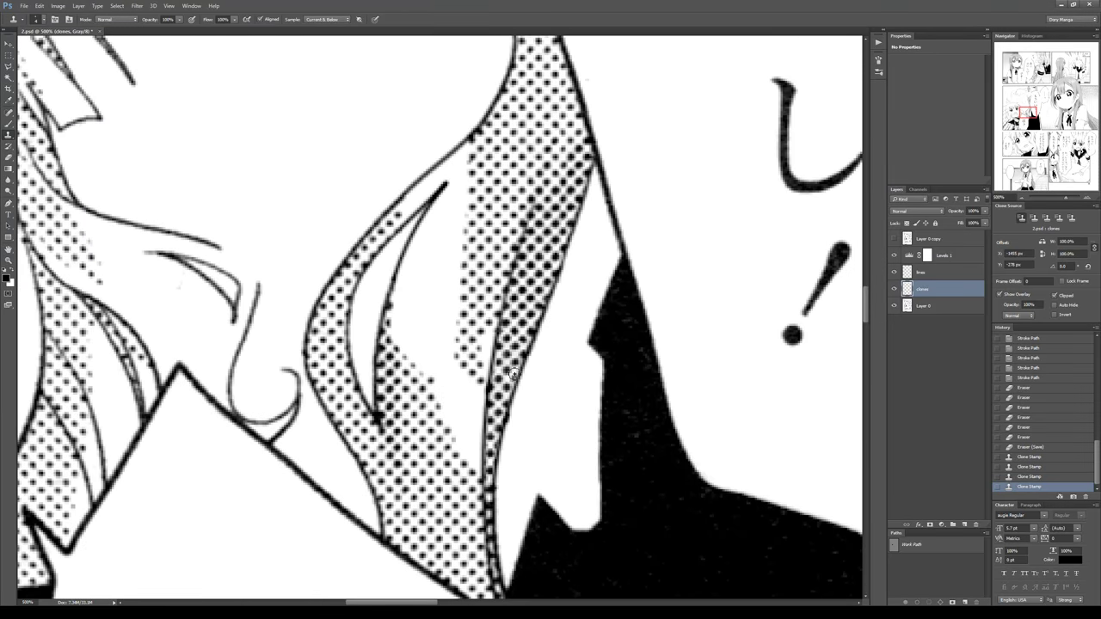
mouse_move(510, 358)
left_mouse_down()
mouse_move(508, 385)
mouse_move(512, 366)
mouse_move(498, 379)
mouse_move(499, 355)
left_mouse_up()
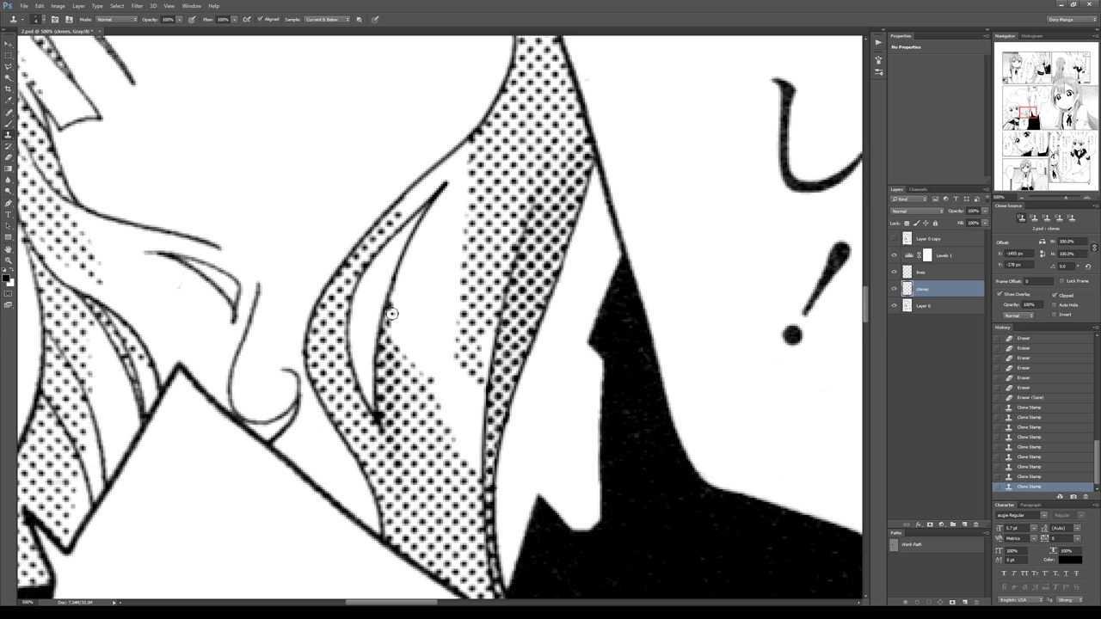
Resample the dark screentone in the large panel's lower-right corner and enlarge the Clone Stamp brush.
left_click(1088, 126)
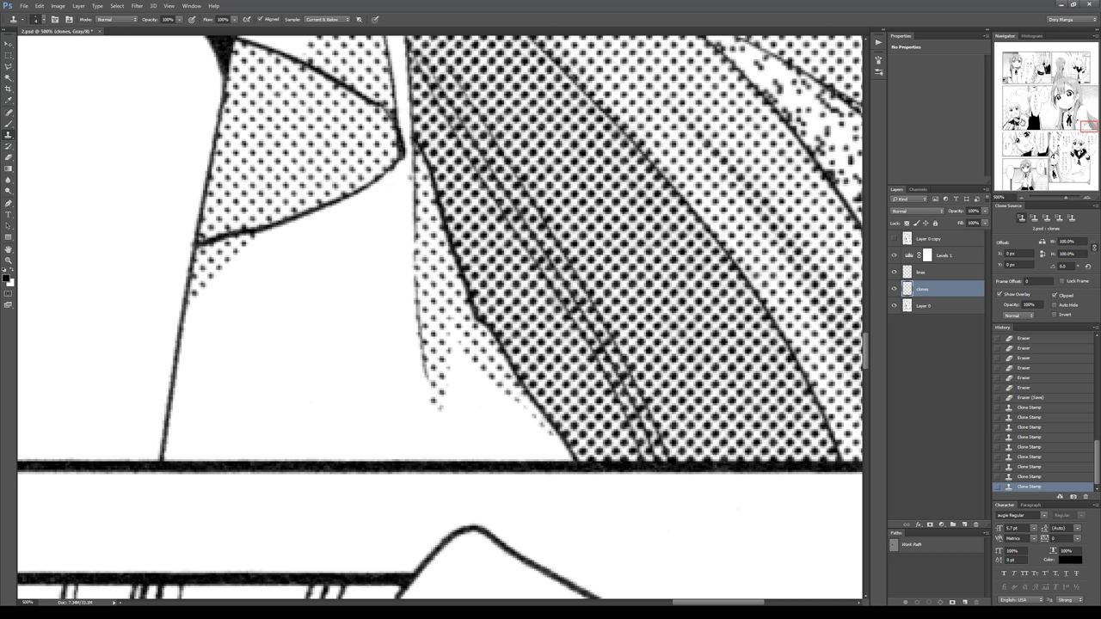
left_click_drag(1031, 119, 1029, 111)
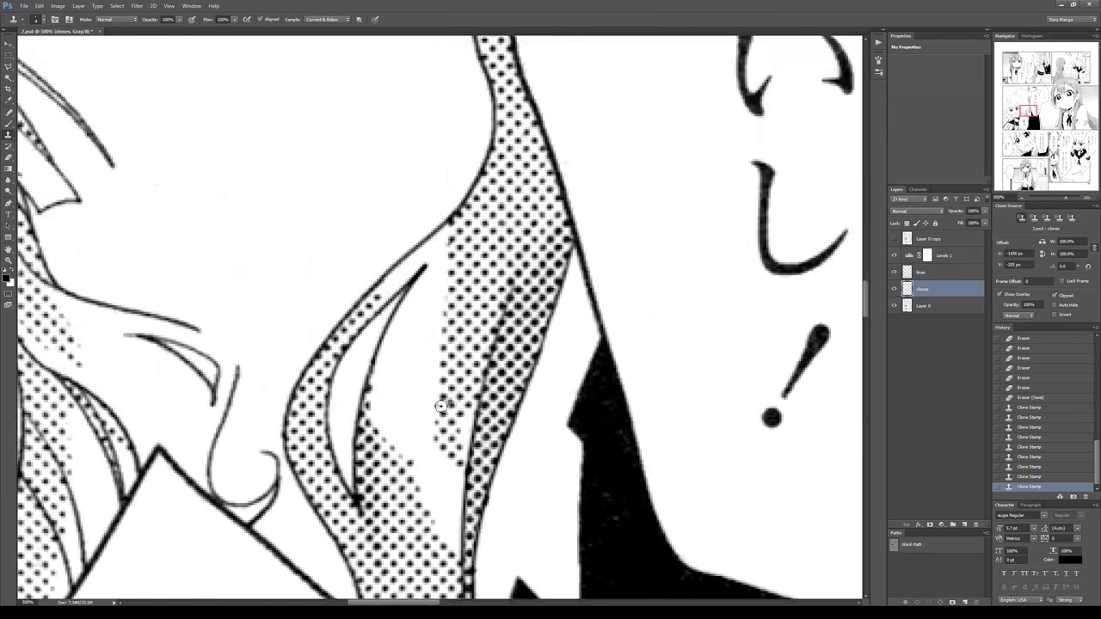
key("bracketright")
key("bracketright")
key("bracketright")
key("bracketright")
key("bracketright")
key("bracketright")
key("bracketright")
key("bracketright")
key("bracketright")
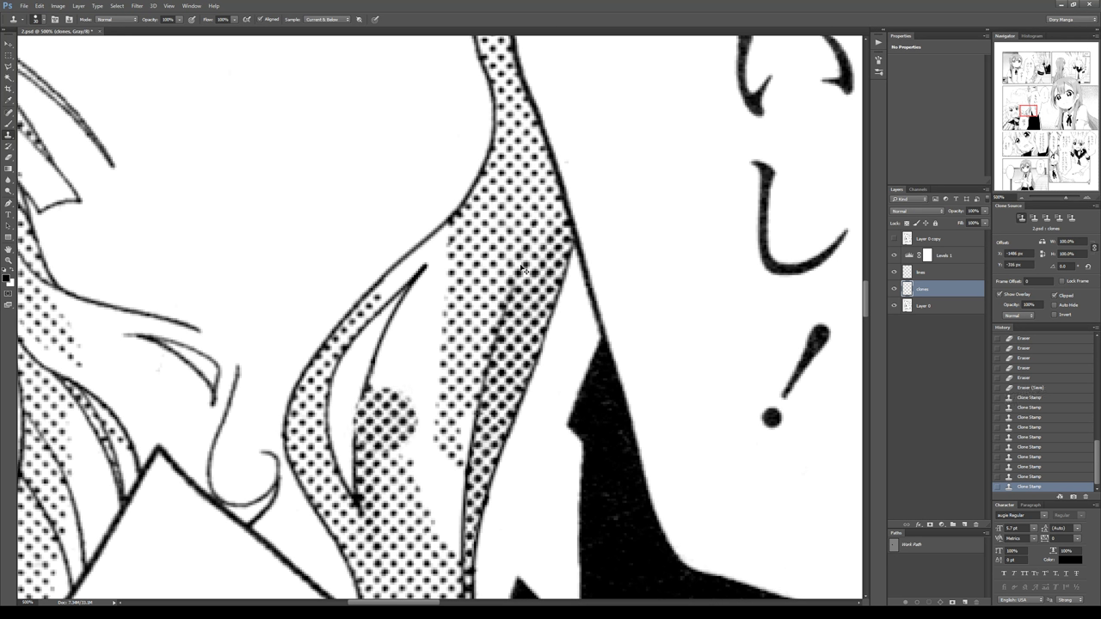
Try to clone a wide patch of screentone beside the inner hair strand, and undo those stamps.
left_click(385, 419)
key("ctrl+z")
key("ctrl+z")
key("ctrl+z")
key("ctrl+z")
key("ctrl+z")
Reduce the Clone Stamp brush and clone a narrow strip of dots along the inner strand's edge up towards its tip.
key("bracketleft")
key("bracketleft")
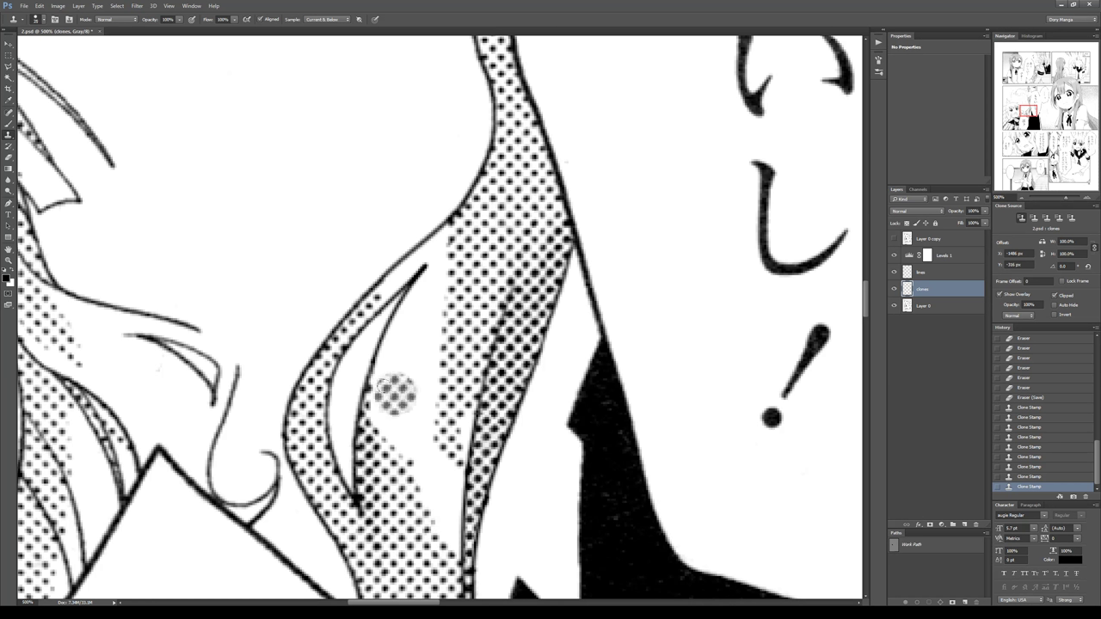
left_click_drag(376, 418, 376, 399)
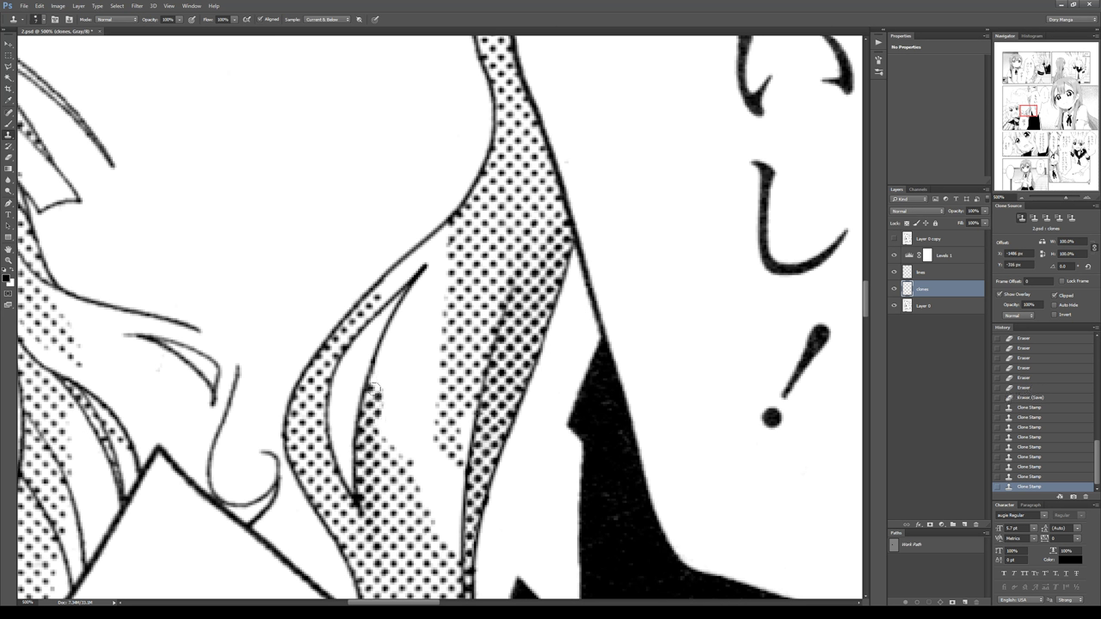
left_click(376, 386)
left_click(377, 375)
left_click(380, 364)
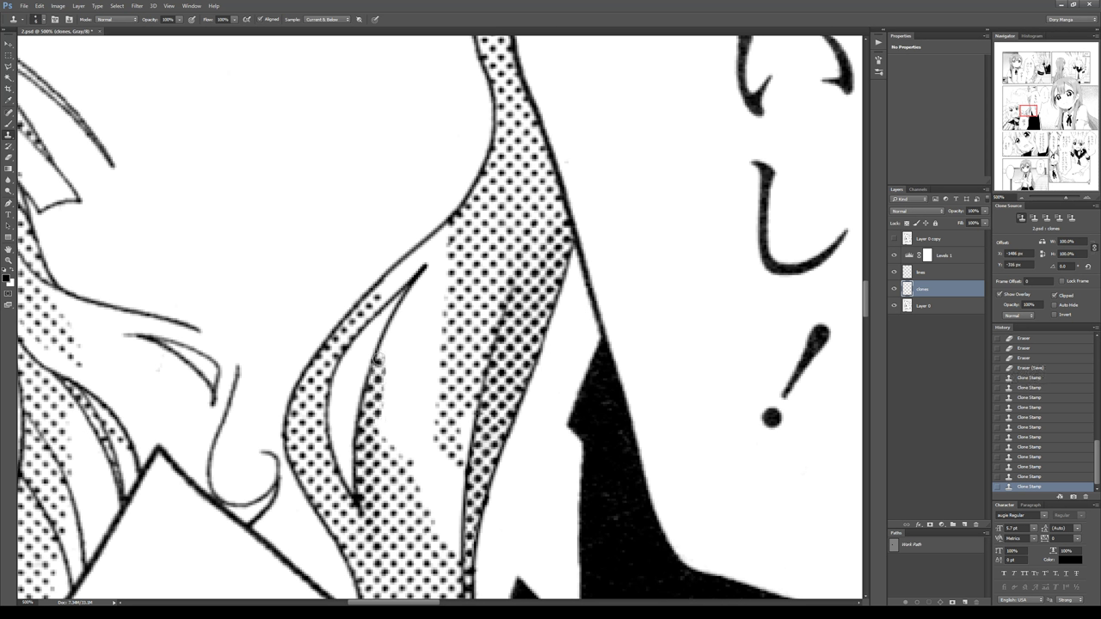
left_click(385, 346)
left_click(386, 332)
left_click(388, 329)
left_click(396, 320)
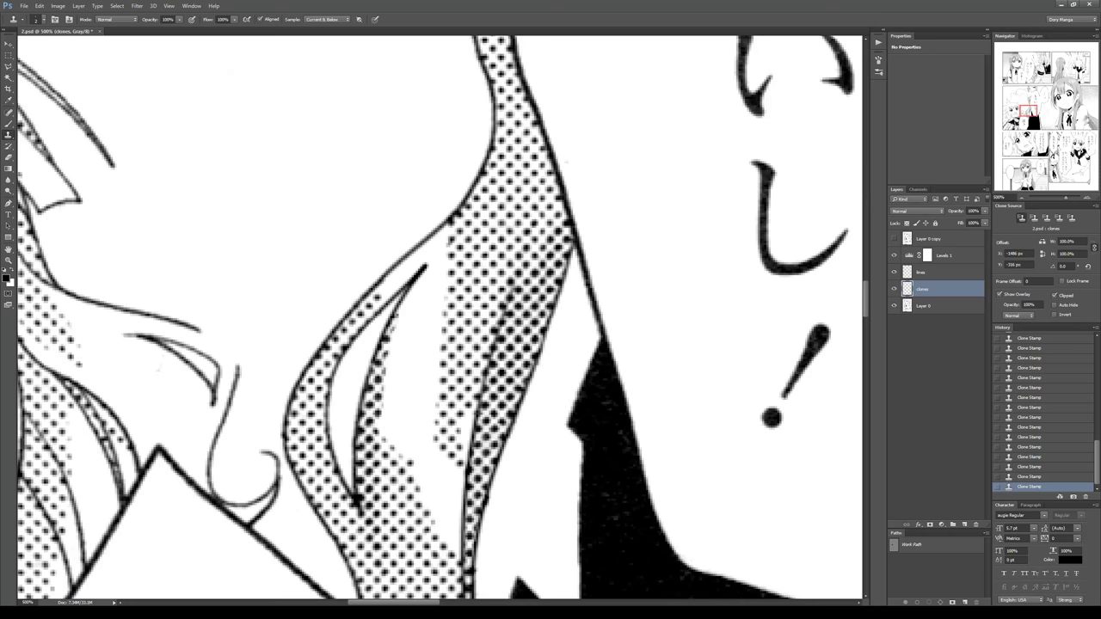
Sample the even screentone on the large character's hair as the new Clone Stamp source.
left_click_drag(1084, 112, 1056, 84)
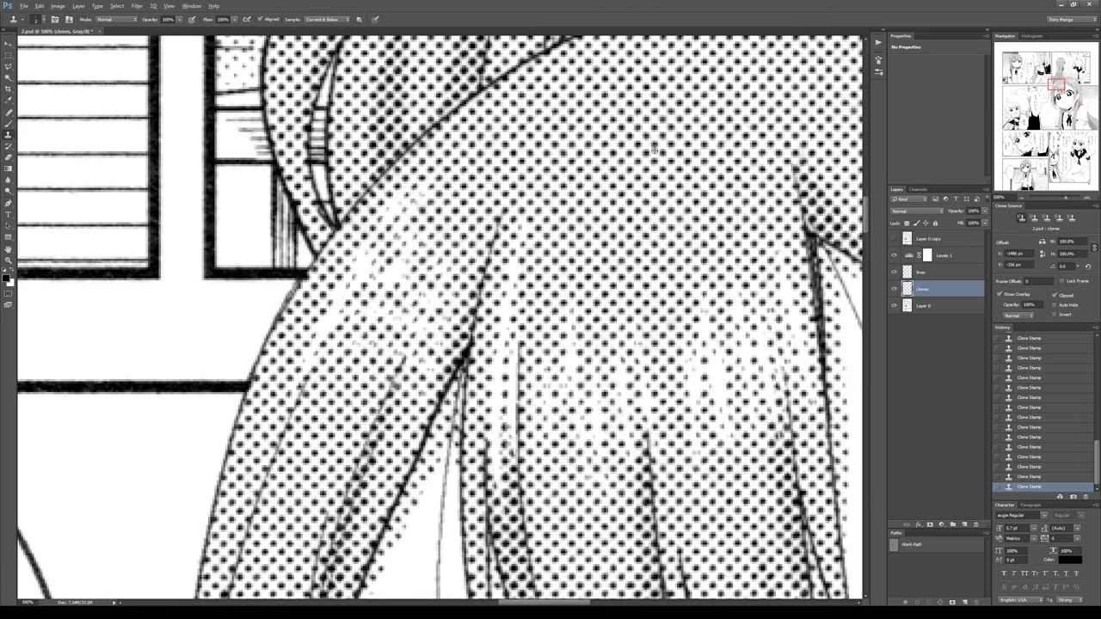
left_click(674, 156, "alt")
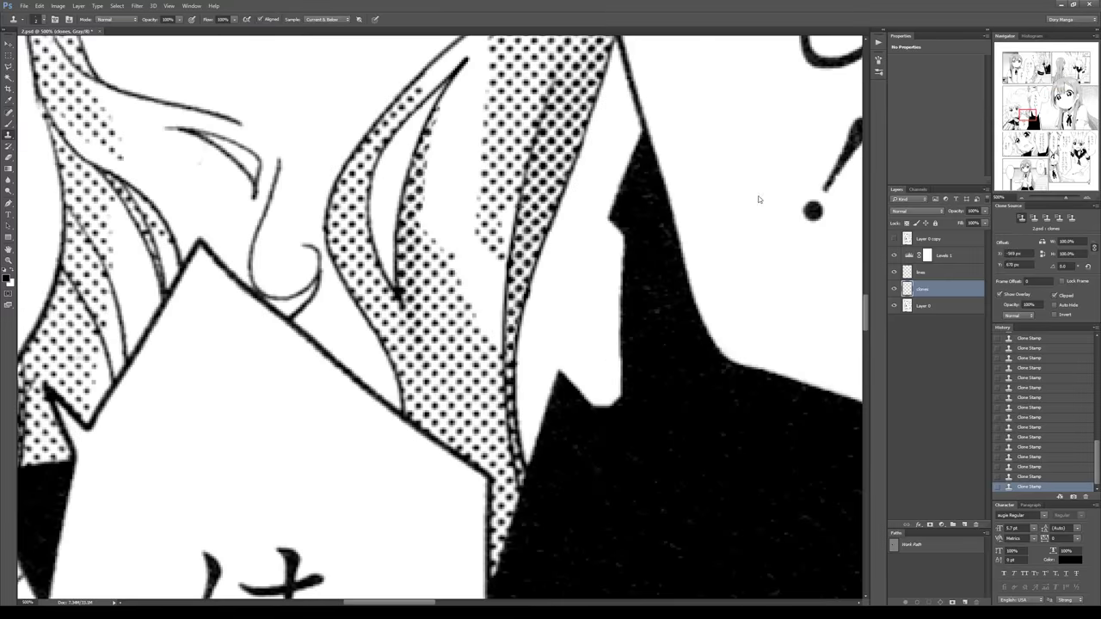
Try to clone the lighter screentone over the lower part of the white hair gap, and step back in the history.
mouse_move(523, 273)
left_mouse_down()
mouse_move(466, 290)
mouse_move(474, 305)
mouse_move(464, 275)
left_mouse_up()
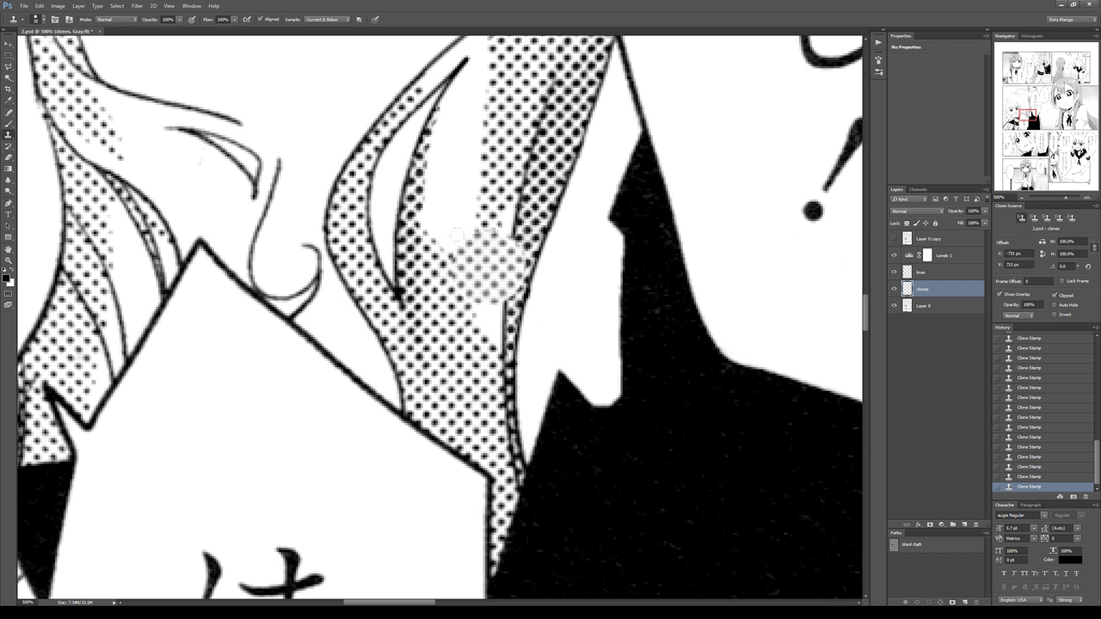
mouse_move(482, 249)
left_mouse_down()
mouse_move(447, 305)
mouse_move(447, 284)
mouse_move(387, 230)
left_mouse_up()
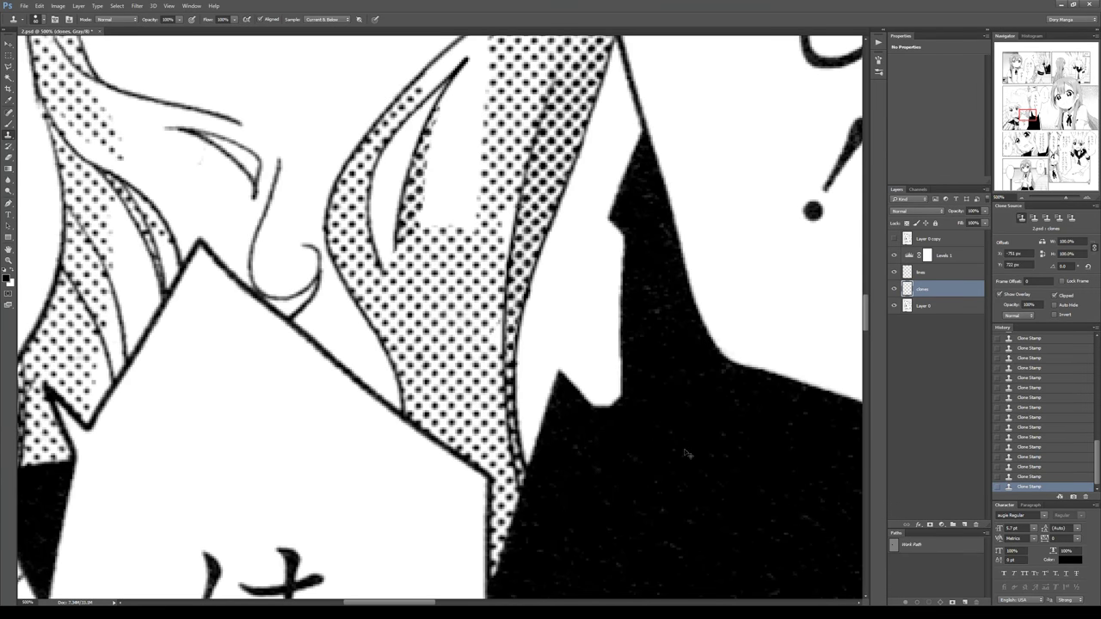
left_click(1018, 477)
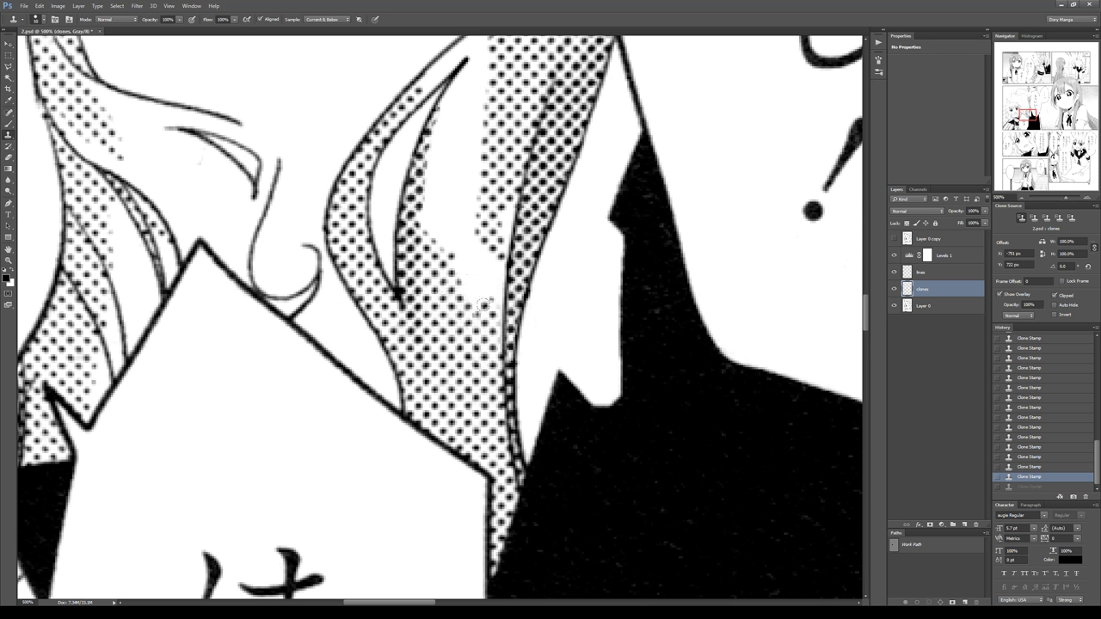
Fill the white gap between the inner strand and the dark band with cloned screentone, and save the file.
mouse_move(482, 325)
left_mouse_down()
mouse_move(471, 278)
mouse_move(483, 299)
mouse_move(490, 251)
mouse_move(467, 279)
mouse_move(453, 237)
mouse_move(482, 244)
mouse_move(503, 220)
left_mouse_up()
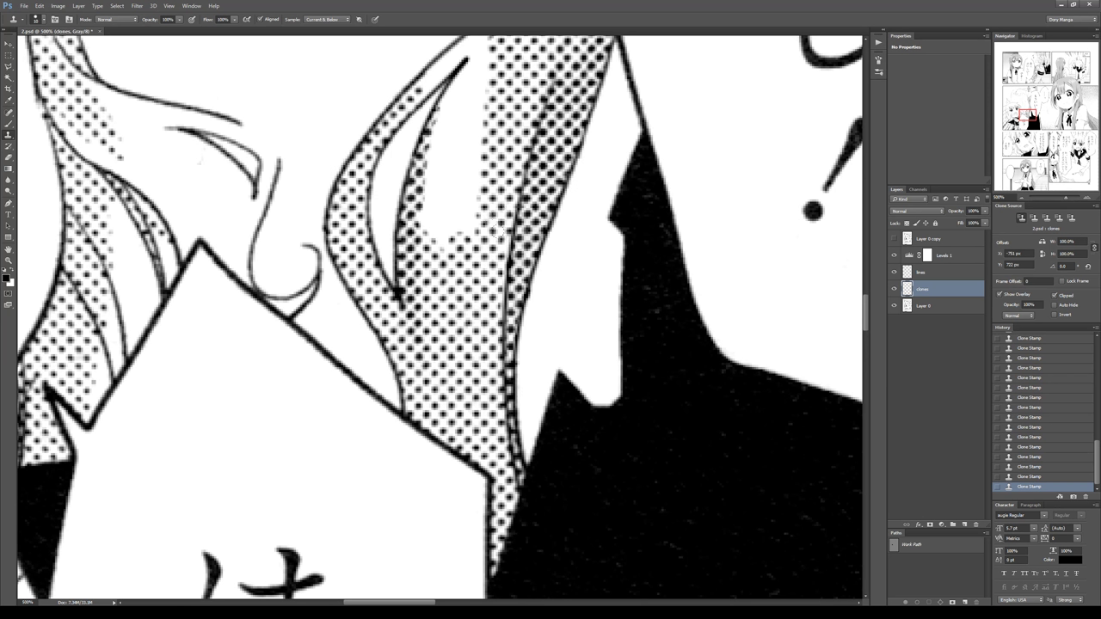
left_click_drag(475, 164, 491, 313)
mouse_move(447, 377)
left_mouse_down()
mouse_move(456, 382)
mouse_move(444, 351)
mouse_move(471, 320)
mouse_move(455, 299)
mouse_move(477, 291)
mouse_move(448, 267)
mouse_move(481, 254)
mouse_move(479, 239)
left_mouse_up()
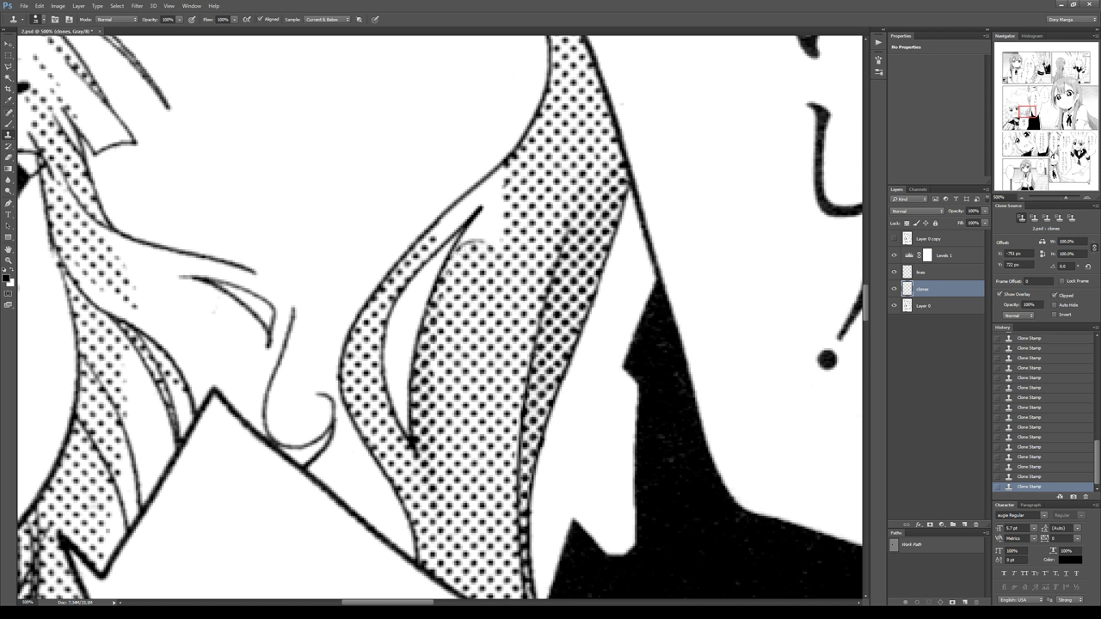
mouse_move(508, 302)
left_mouse_down()
mouse_move(500, 280)
mouse_move(473, 359)
mouse_move(457, 370)
left_mouse_up()
key("ctrl+minus")
key("ctrl+minus")
key("ctrl+minus")
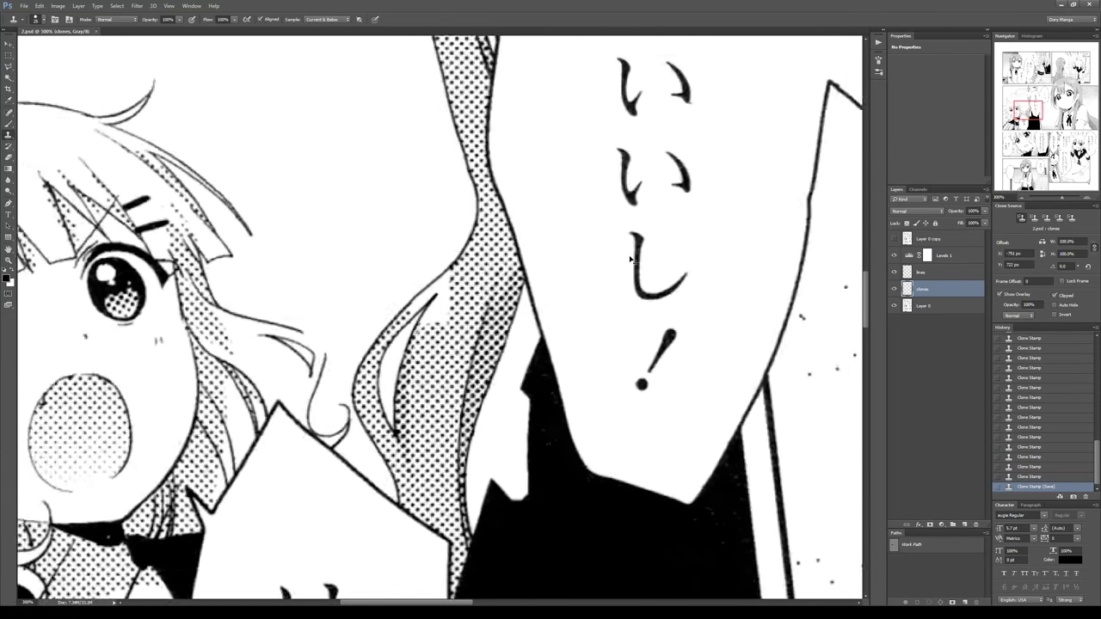
Sample the screentone at the crown of the large character's hair as the new Clone Stamp source.
mouse_move(721, 80)
left_mouse_down()
mouse_move(506, 393)
mouse_move(250, 605)
left_mouse_up()
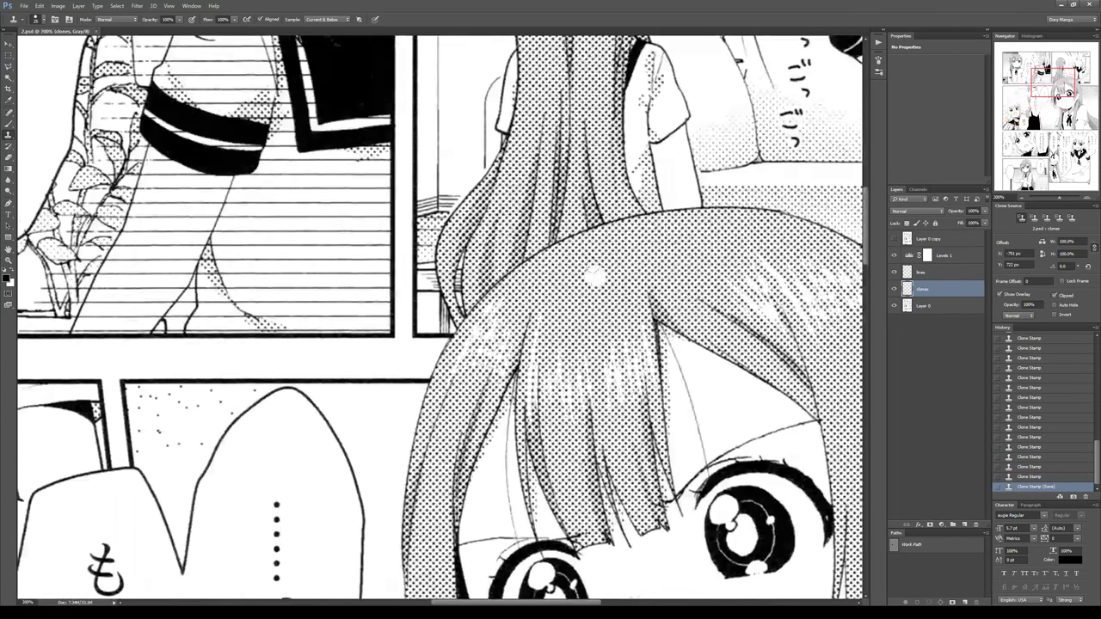
left_click(594, 283, "alt")
left_click_drag(231, 475, 612, 138)
left_click_drag(462, 353, 652, 137)
scroll(523, 273, "up", 5)
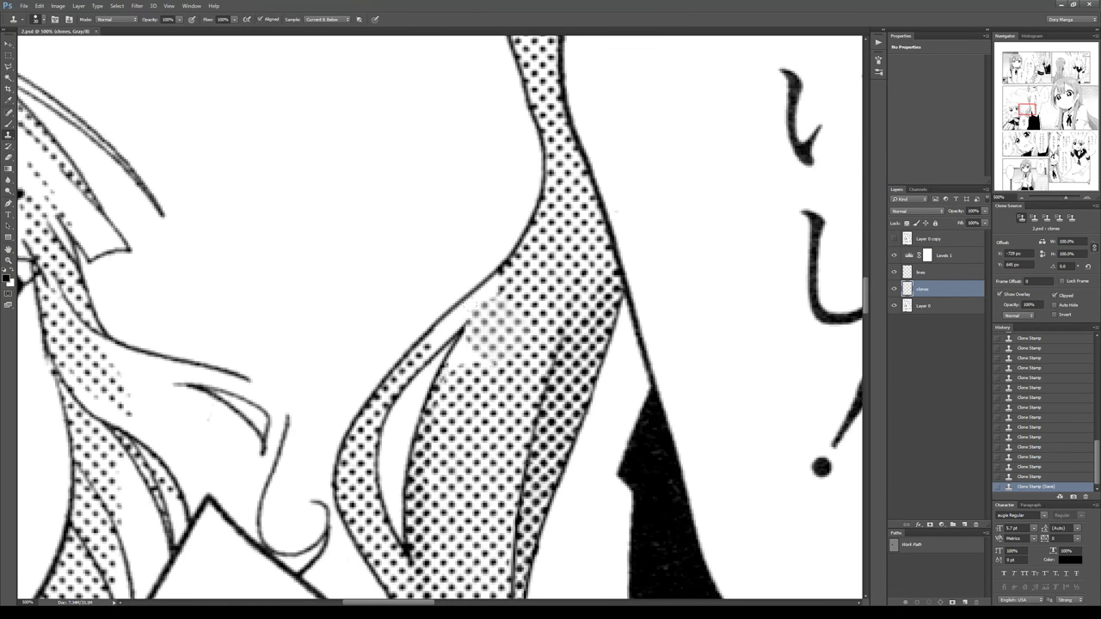
Try to clone the sampled screentone over the remaining white hair gap with an enlarged brush, and undo the stroke.
key("bracketright")
key("bracketright")
key("bracketright")
key("bracketright")
key("bracketright")
key("bracketright")
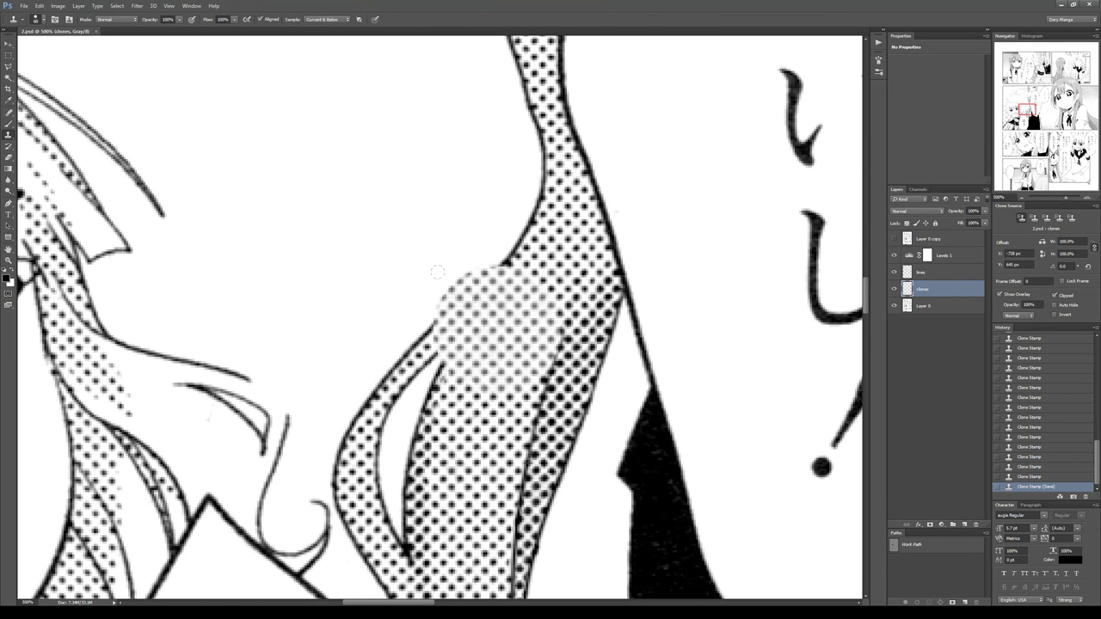
left_click(496, 330)
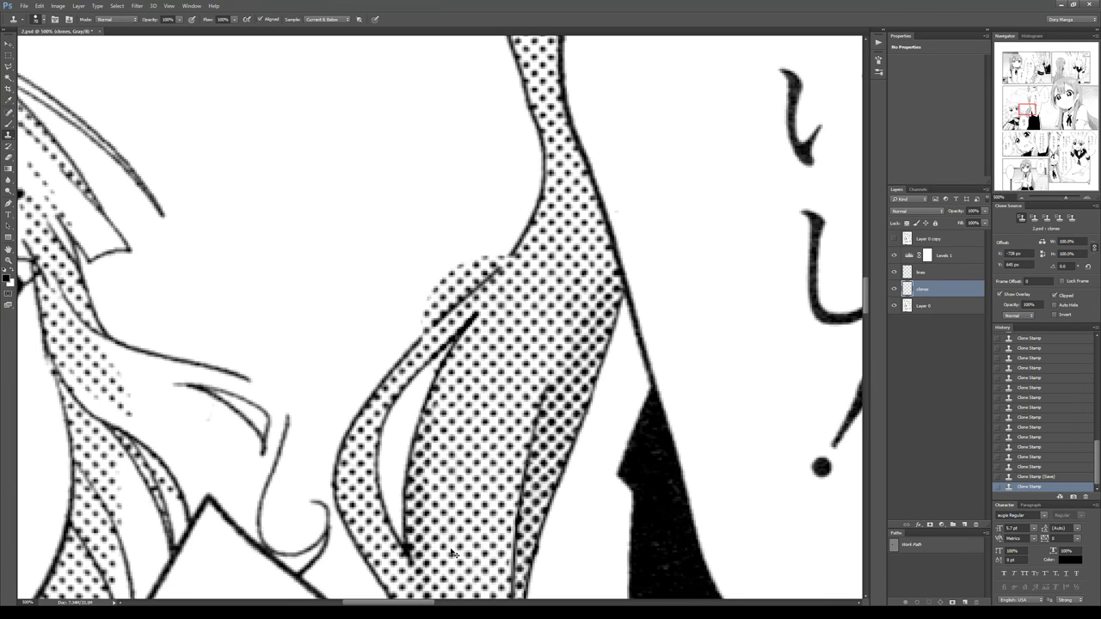
key("ctrl+z")
Reduce the Clone Stamp brush and clone the screentone into the white gap above the inner strand's tip.
key("bracketleft")
key("bracketleft")
key("bracketleft")
key("bracketleft")
key("bracketleft")
key("bracketleft")
key("bracketleft")
key("bracketleft")
key("bracketleft")
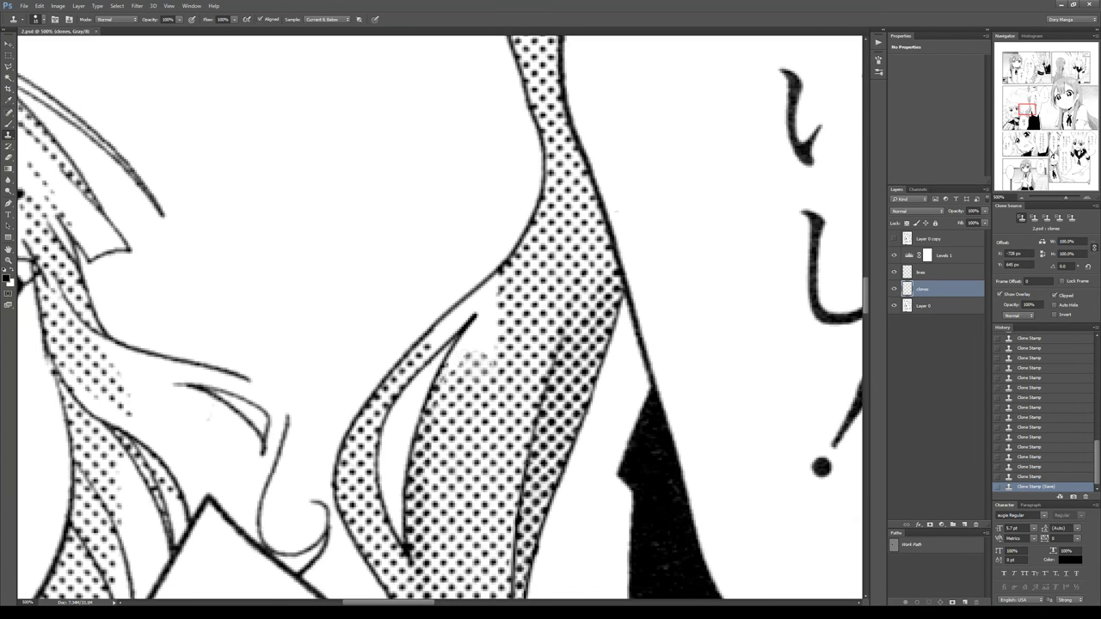
mouse_move(450, 372)
left_mouse_down()
mouse_move(470, 339)
mouse_move(455, 352)
mouse_move(470, 339)
mouse_move(483, 348)
mouse_move(479, 302)
mouse_move(491, 282)
mouse_move(454, 320)
left_mouse_up()
left_click(489, 288)
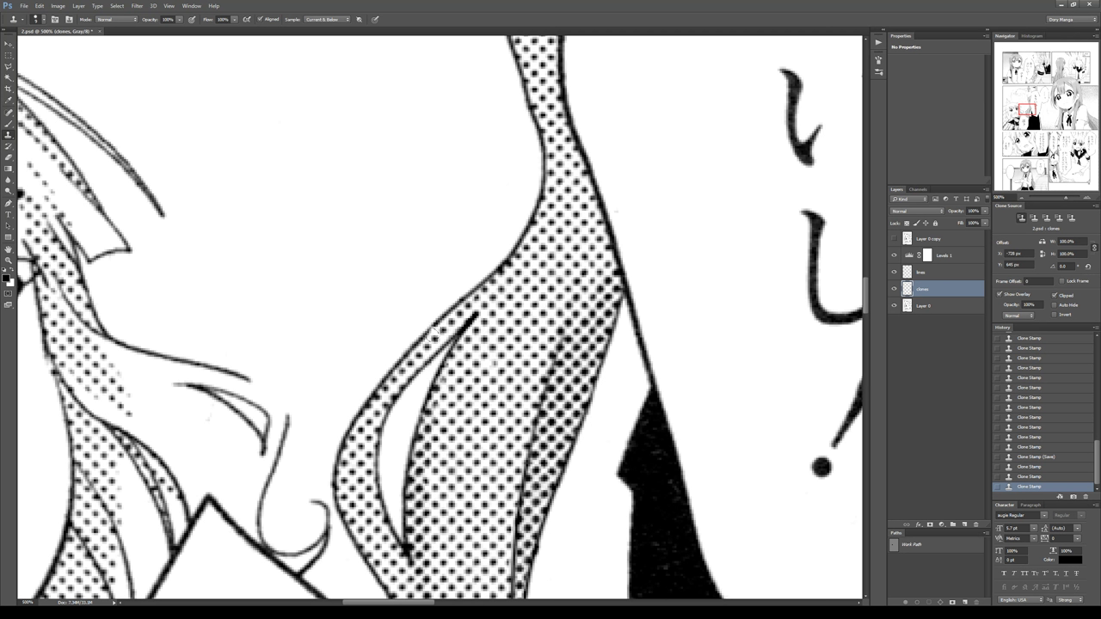
Touch up the cloned dots beside the inner strand's outline, and save the file.
left_click(426, 341)
left_click(434, 354)
left_click_drag(451, 367, 450, 383)
scroll(459, 406, "down", 5)
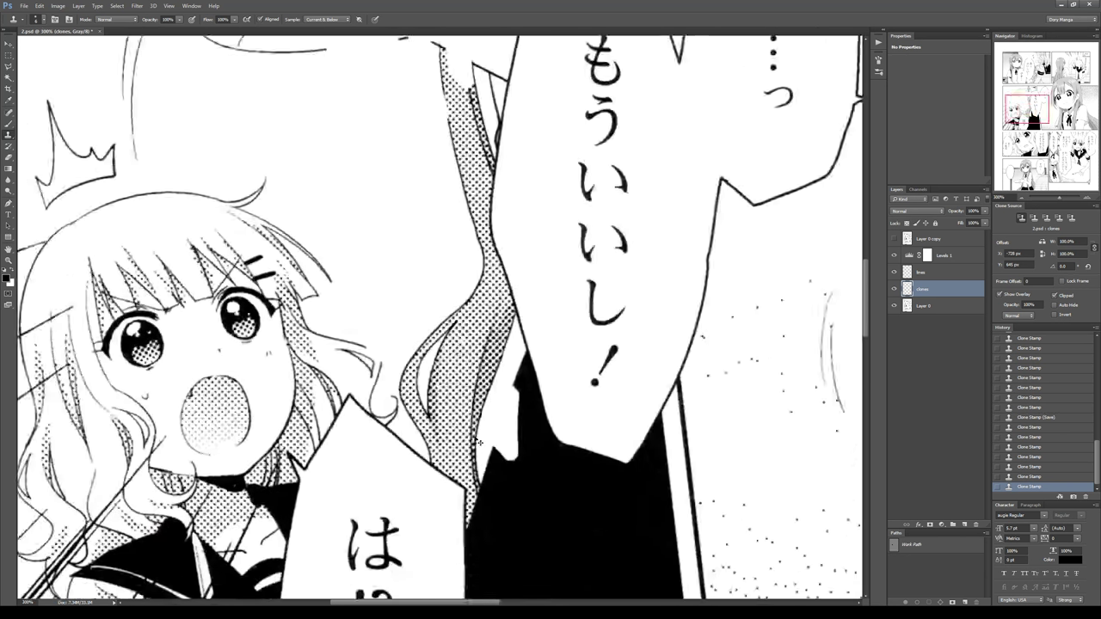
scroll(478, 441, "down", 1)
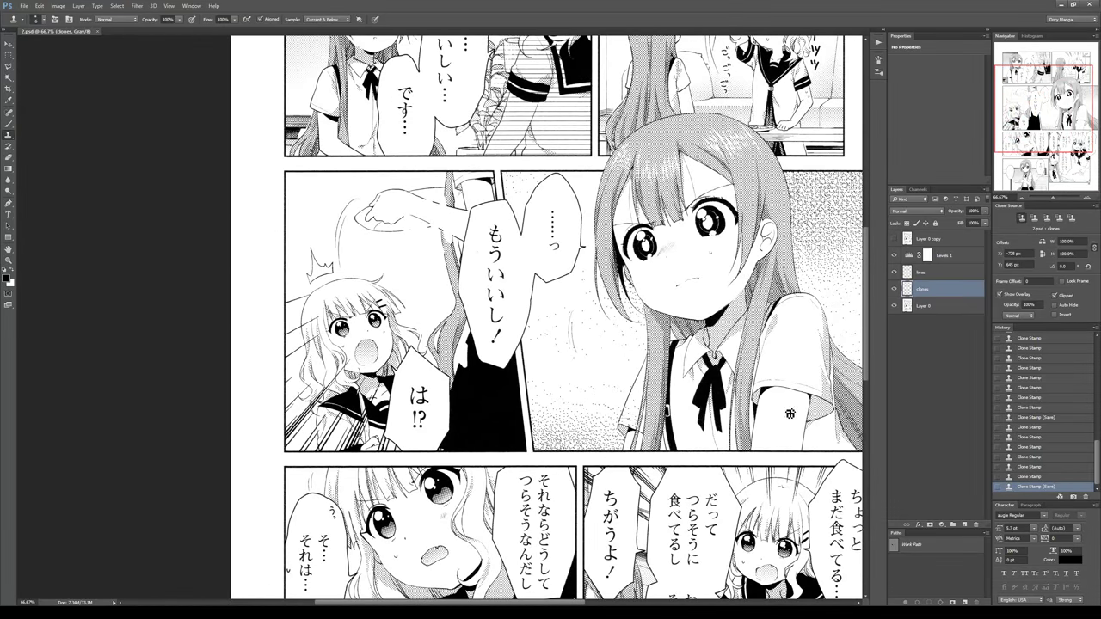
Draw a closed Pen path around the white notch in the black skirt, following its slanted edge.
scroll(567, 453, "up", 4)
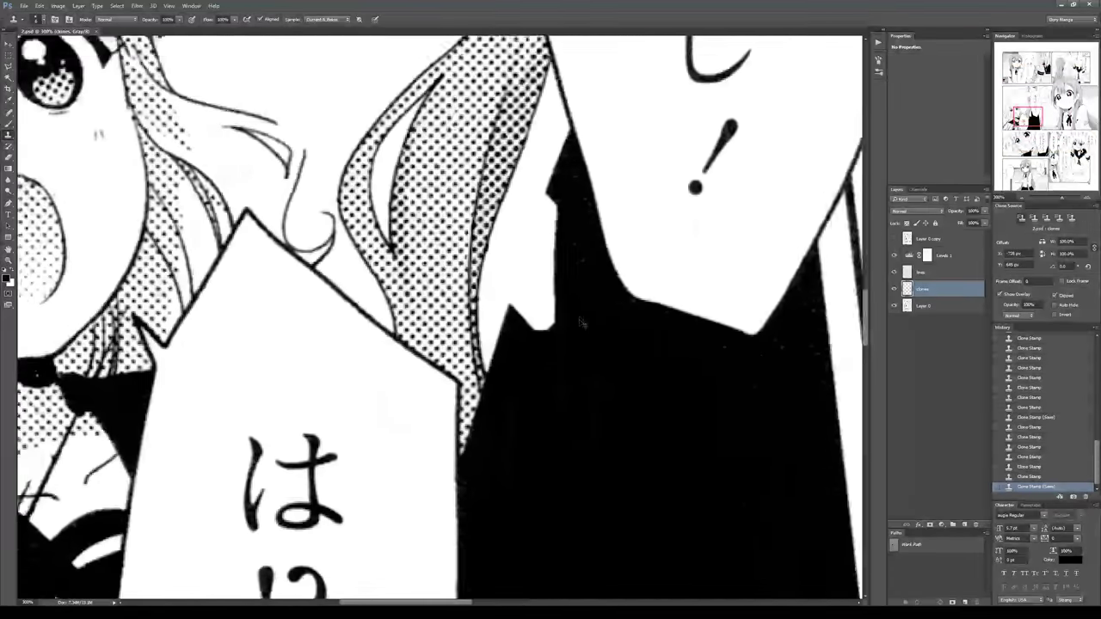
left_click_drag(576, 322, 470, 140)
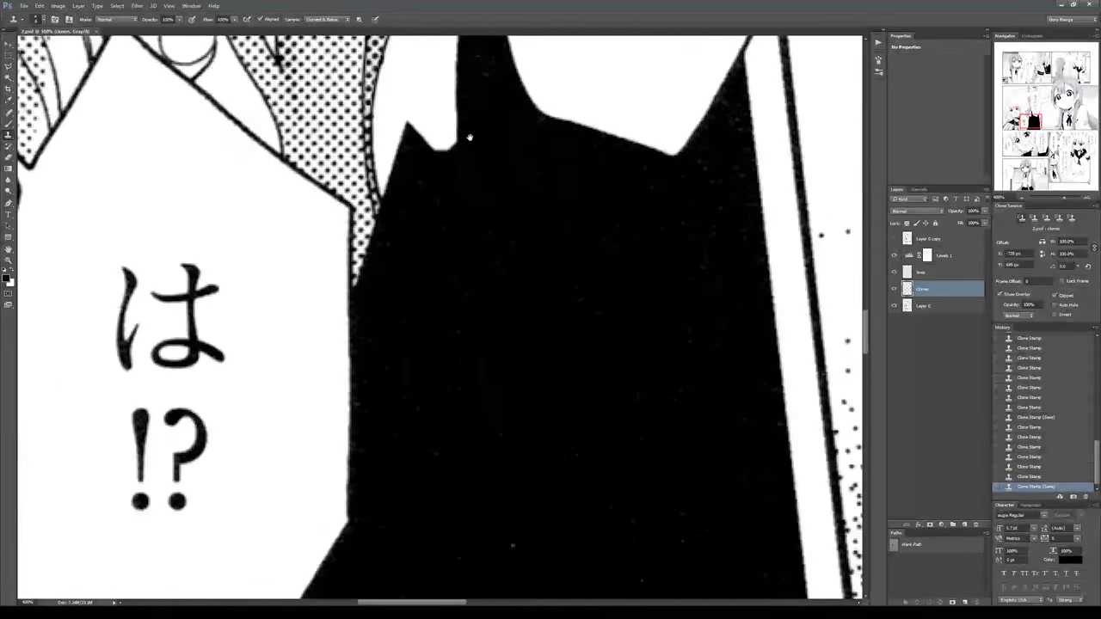
left_click_drag(486, 190, 465, 400)
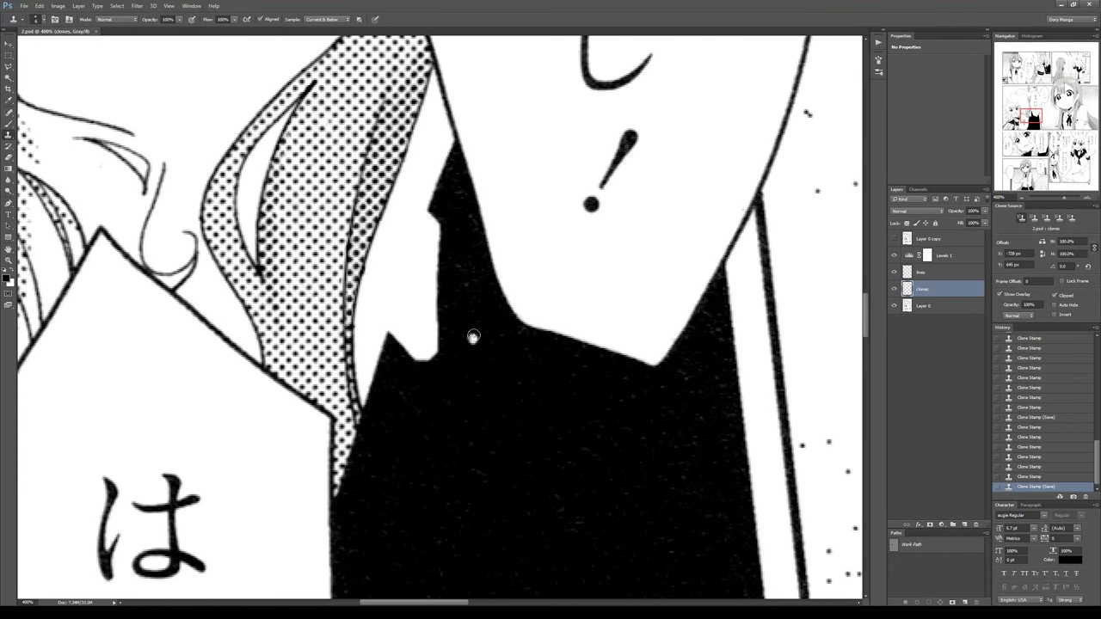
key("p")
left_click_drag(433, 207, 411, 265)
left_click_drag(389, 336, 370, 401)
left_click(448, 439)
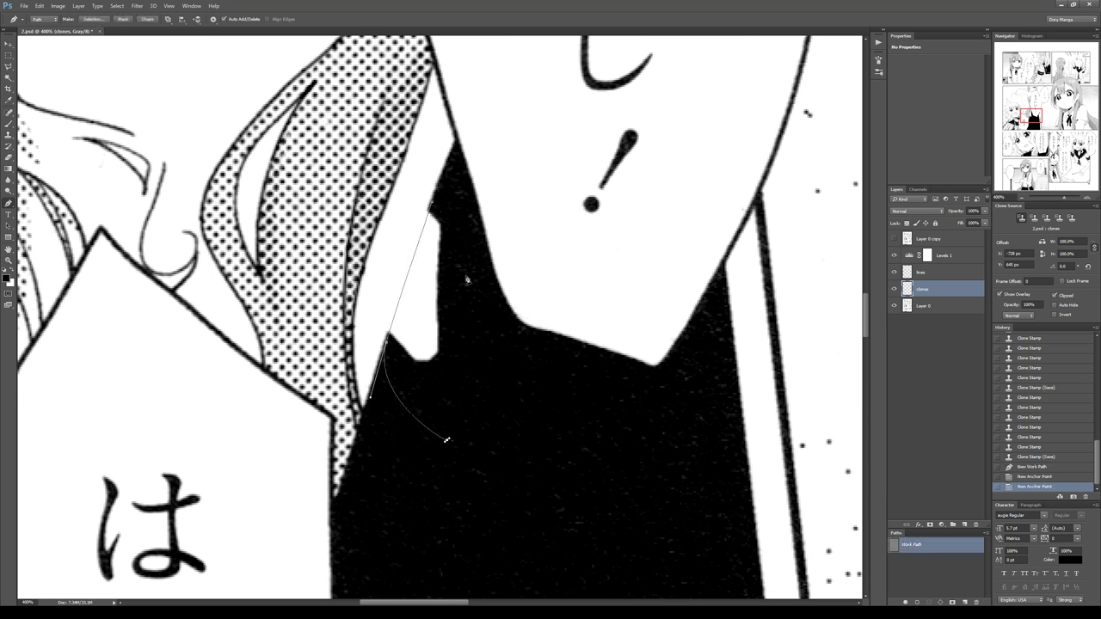
left_click(455, 203)
left_click(433, 207)
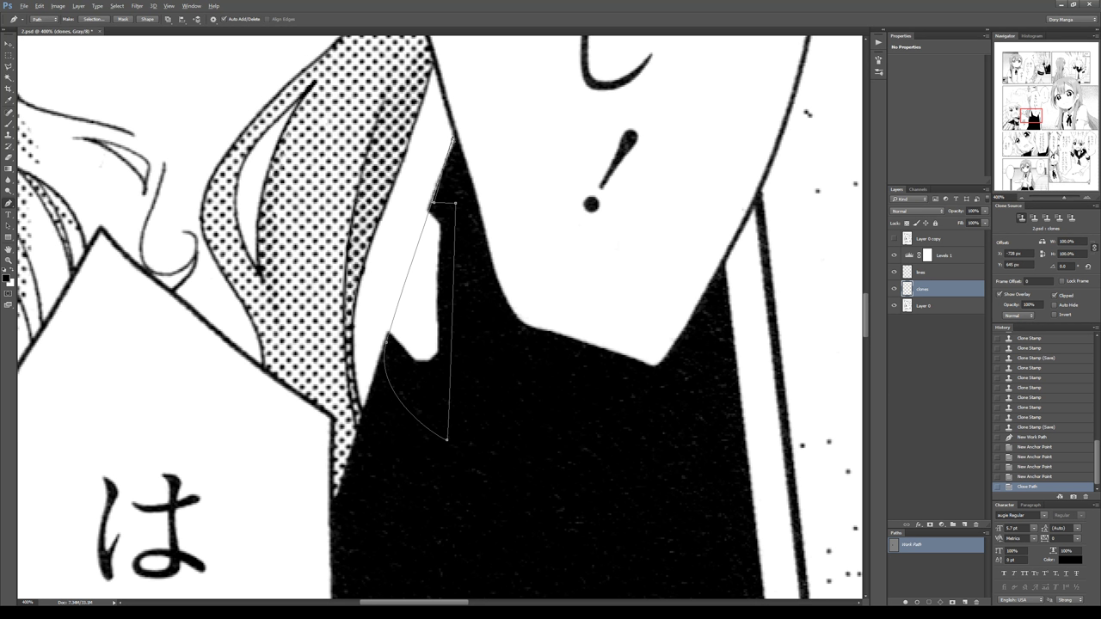
left_click_drag(454, 138, 446, 199)
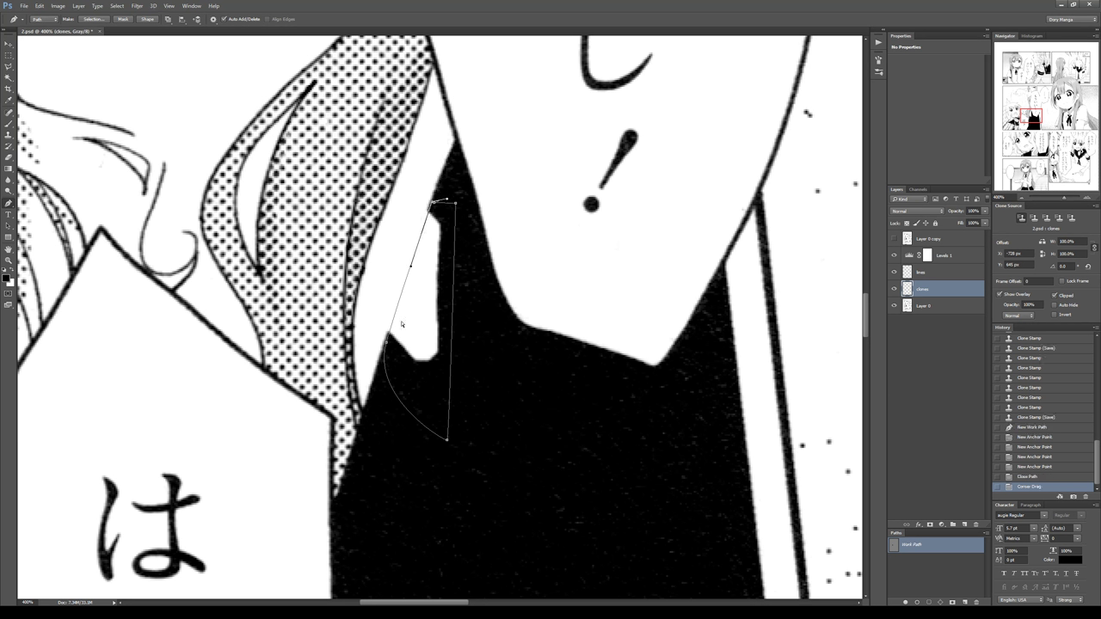
Stroke the path repeatedly with the Brush on the lines layer to darken the skirt's missing edge.
left_click(922, 272)
key("b")
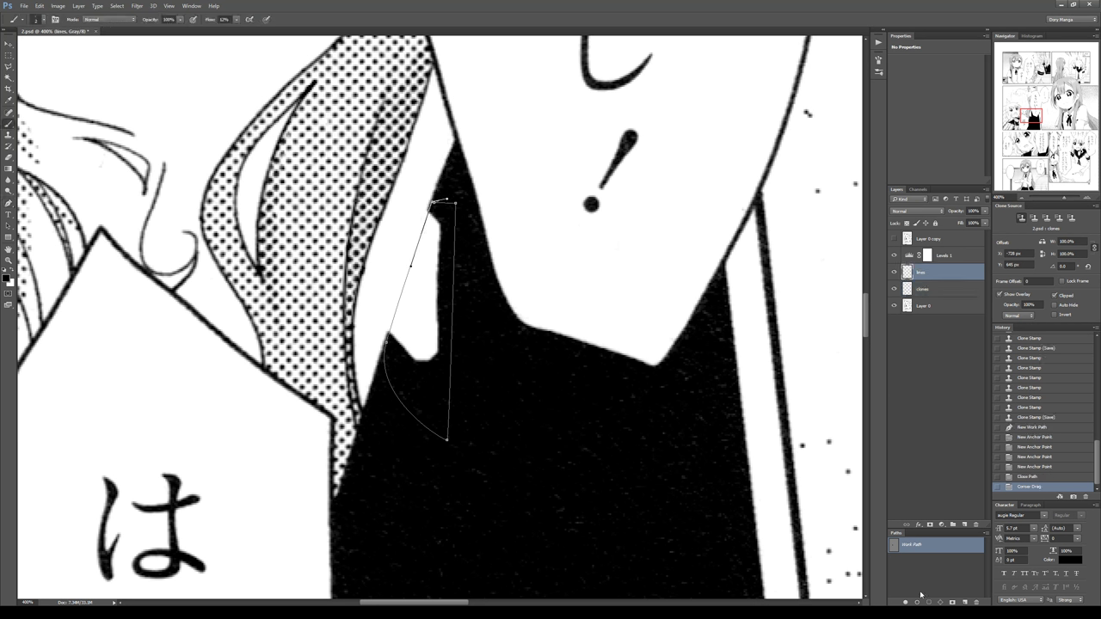
left_click(917, 603)
left_click(917, 603)
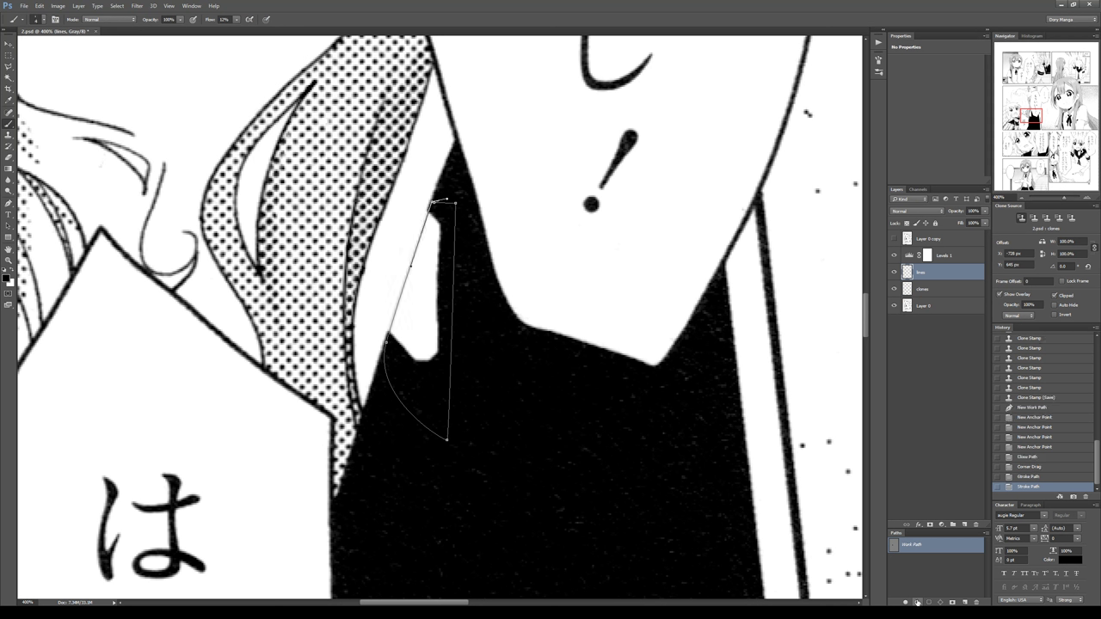
left_click(917, 602)
left_click(917, 602)
left_click(917, 603)
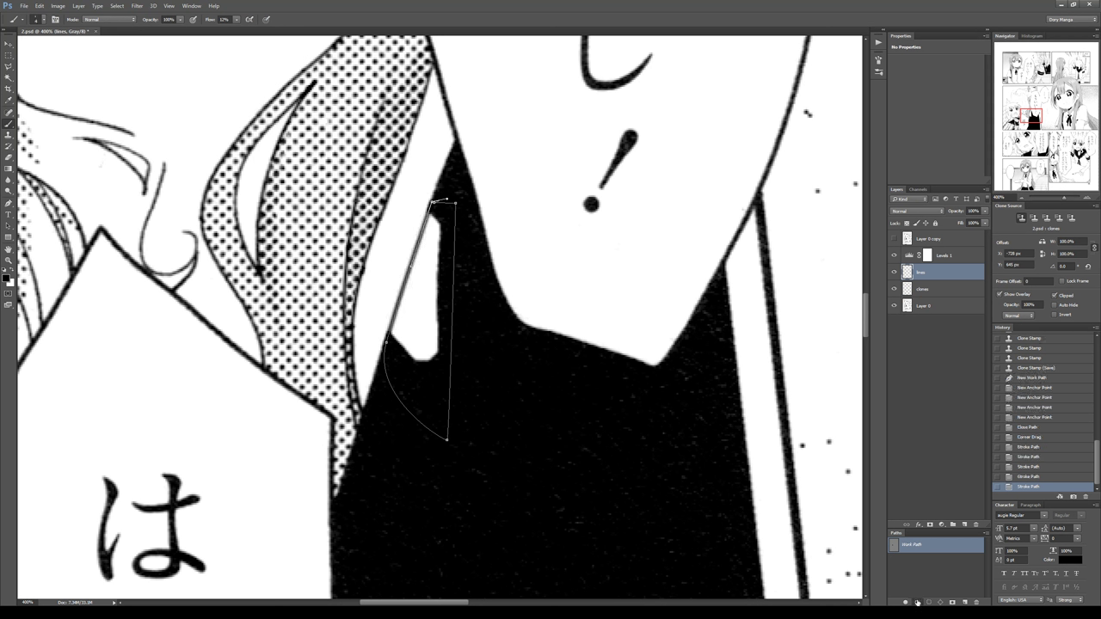
left_click(917, 603)
Fill the path with black on the clones layer, and deselect the path.
left_click(929, 293)
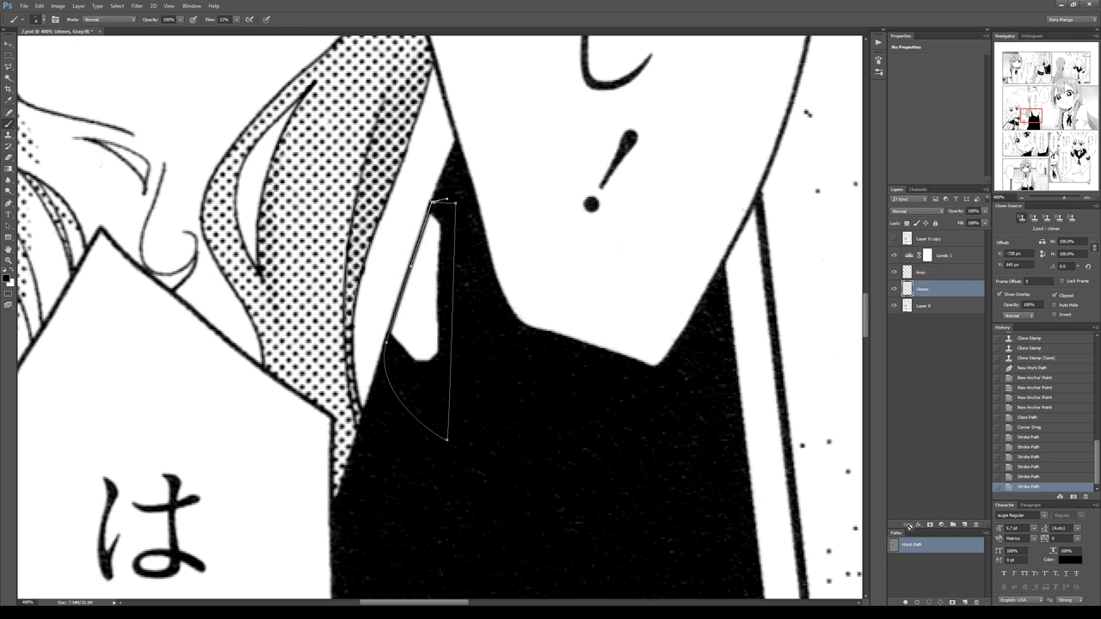
left_click(905, 602)
left_click(922, 574)
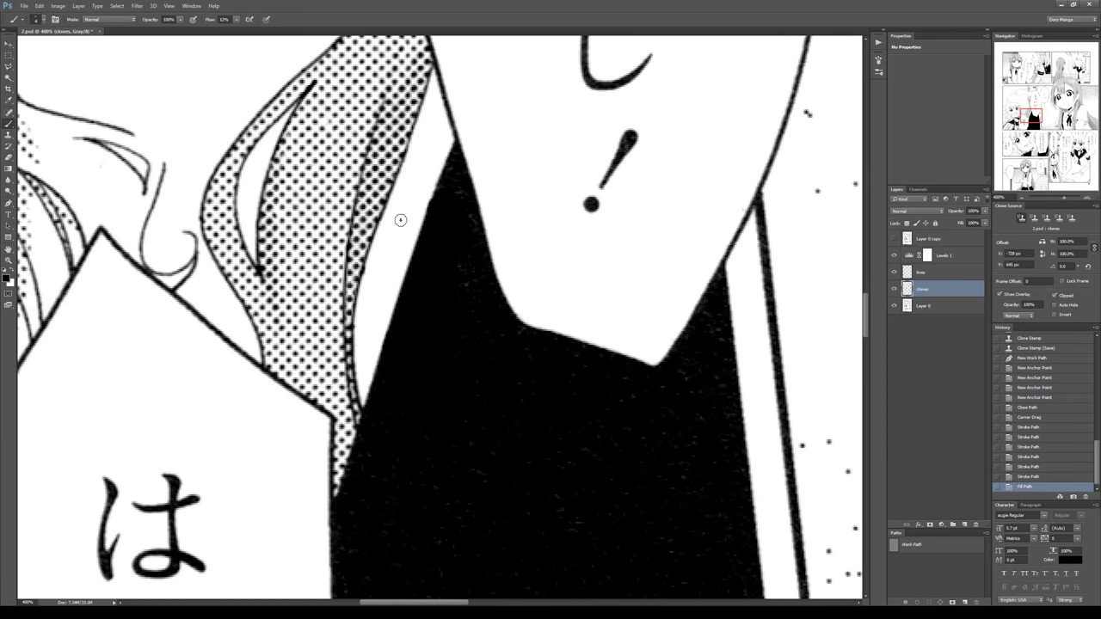
Erase the stray black along the skirt's rebuilt edge on the clones and lines layers.
key("e")
left_click_drag(420, 201, 428, 186)
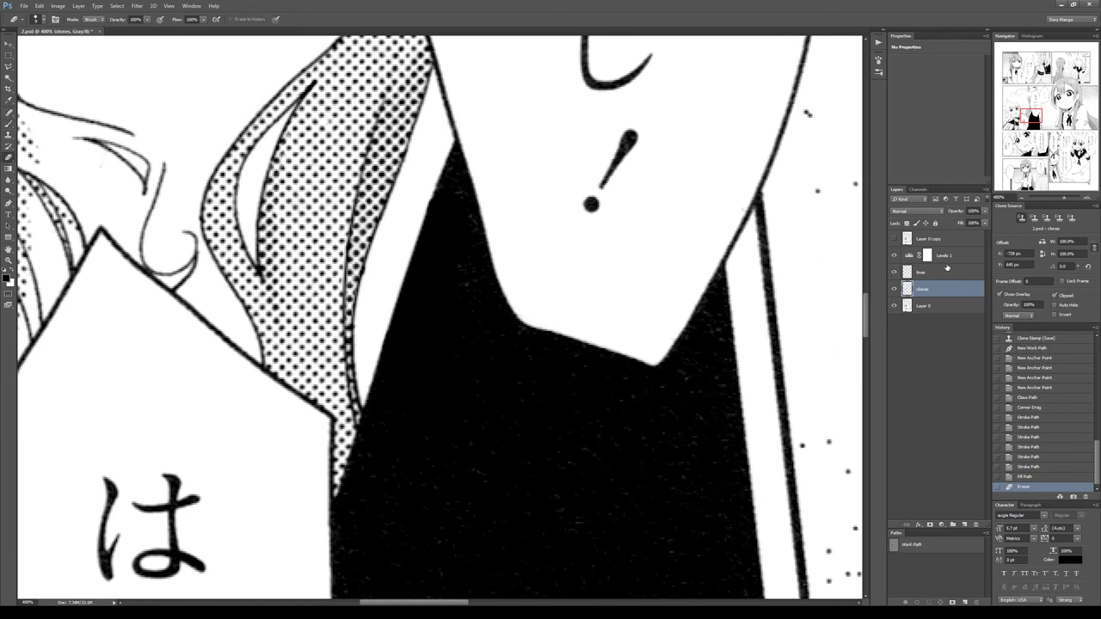
left_click(947, 272)
left_click(425, 191)
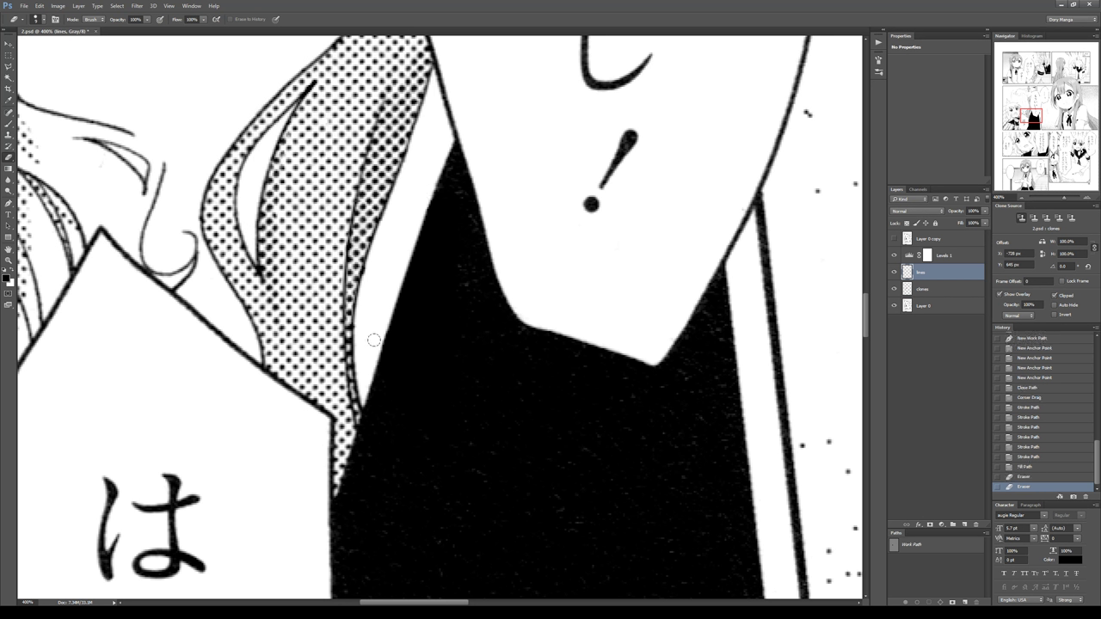
left_click_drag(377, 334, 371, 360)
Select the speckled black skirt area with the Magic Wand, activate the clones layer and contract the selection.
scroll(445, 411, "down", 1)
left_click_drag(445, 410, 418, 241)
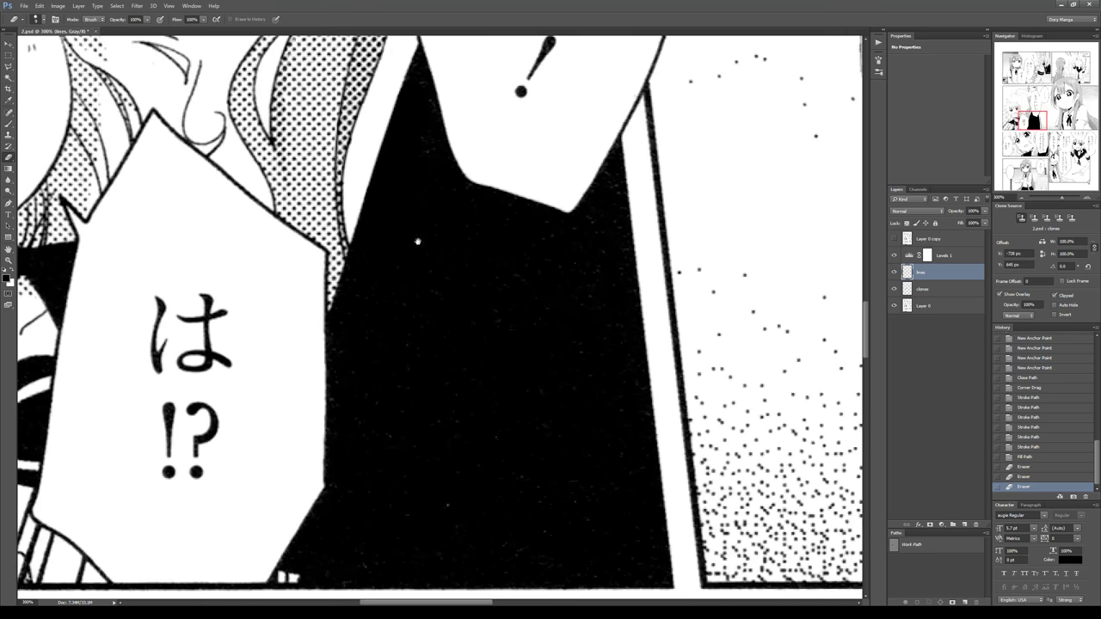
key("w")
left_click(502, 356)
left_click_drag(517, 373, 526, 325)
left_click(923, 288)
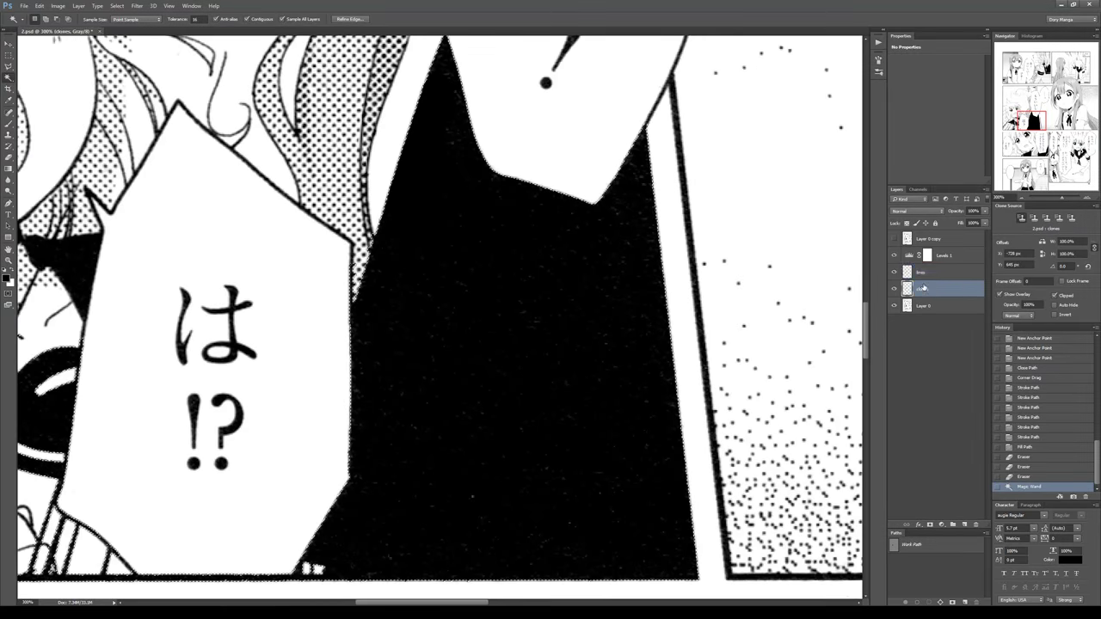
key("ctrl+minus")
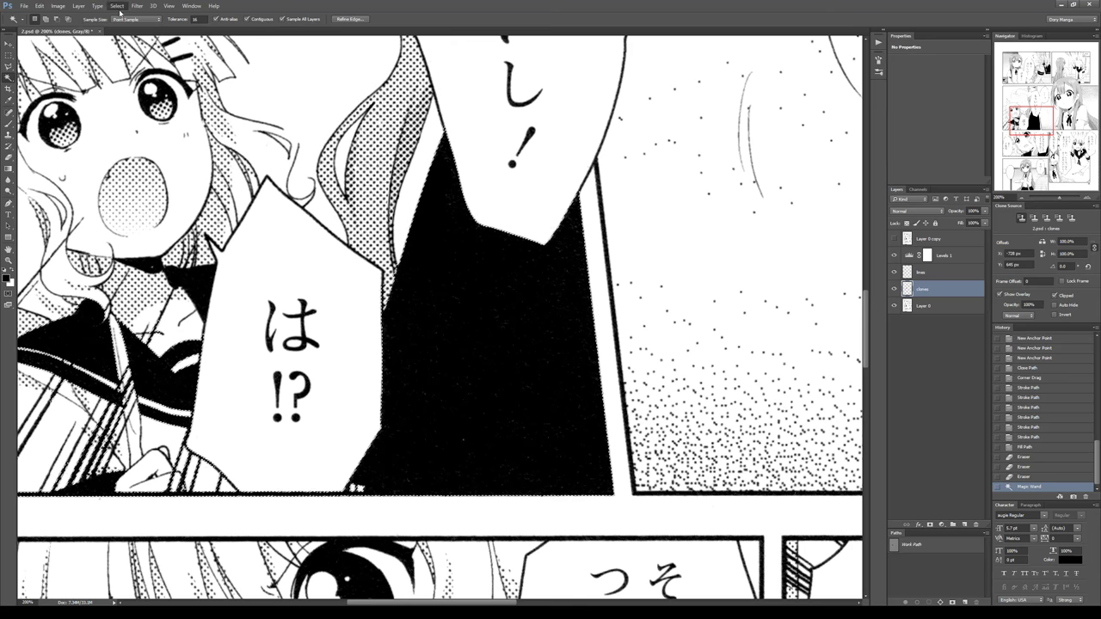
left_click(222, 142)
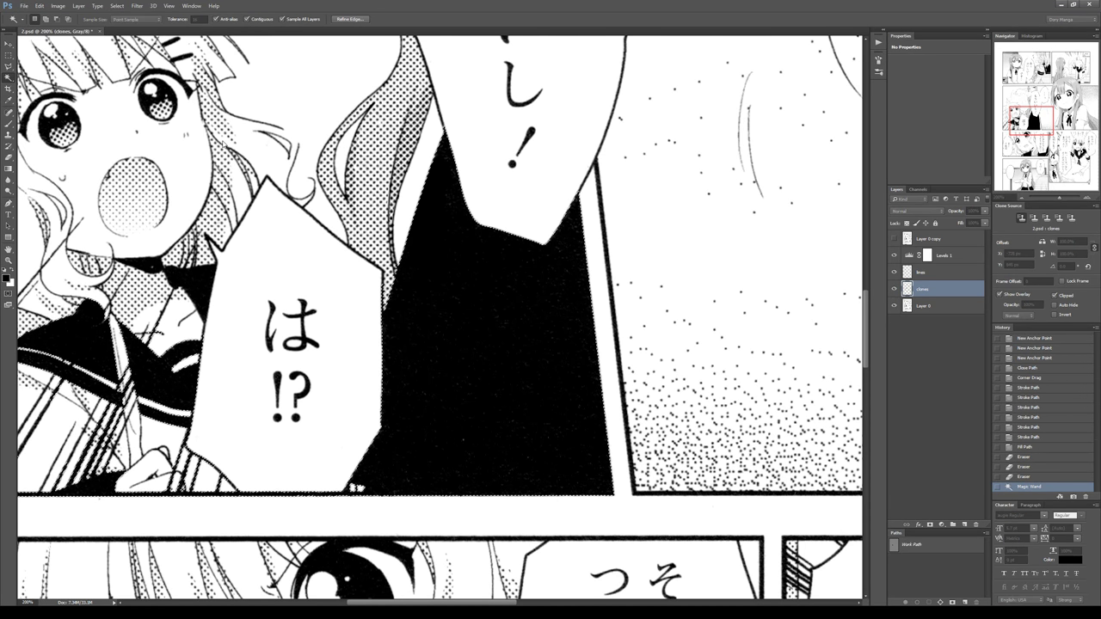
key("Return")
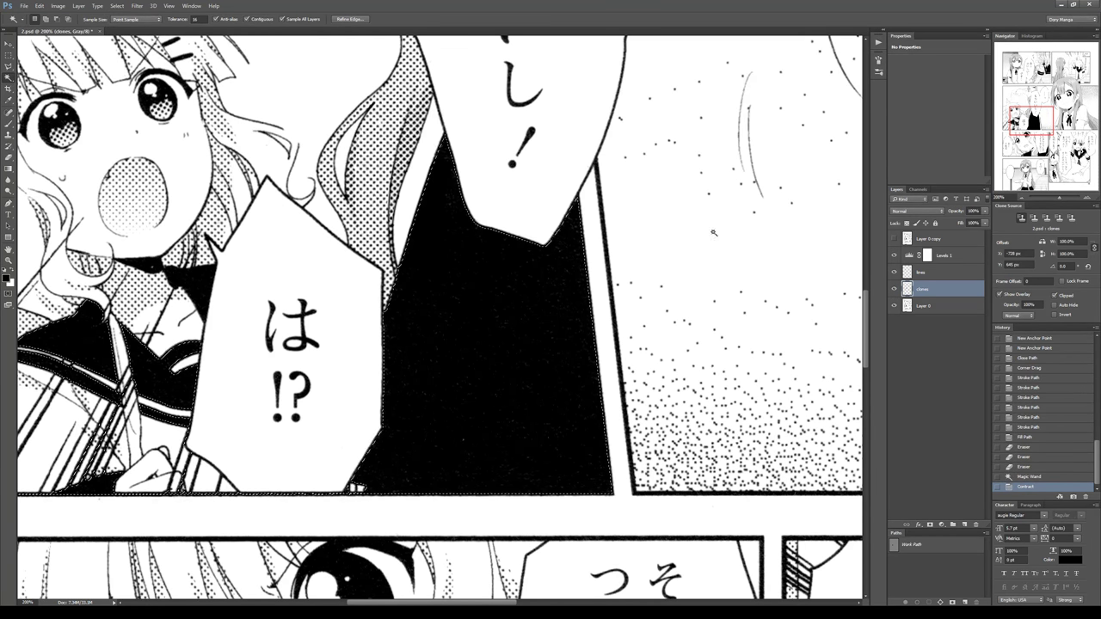
Fill the contracted selection with solid black on the clones layer, and deselect it.
key("x")
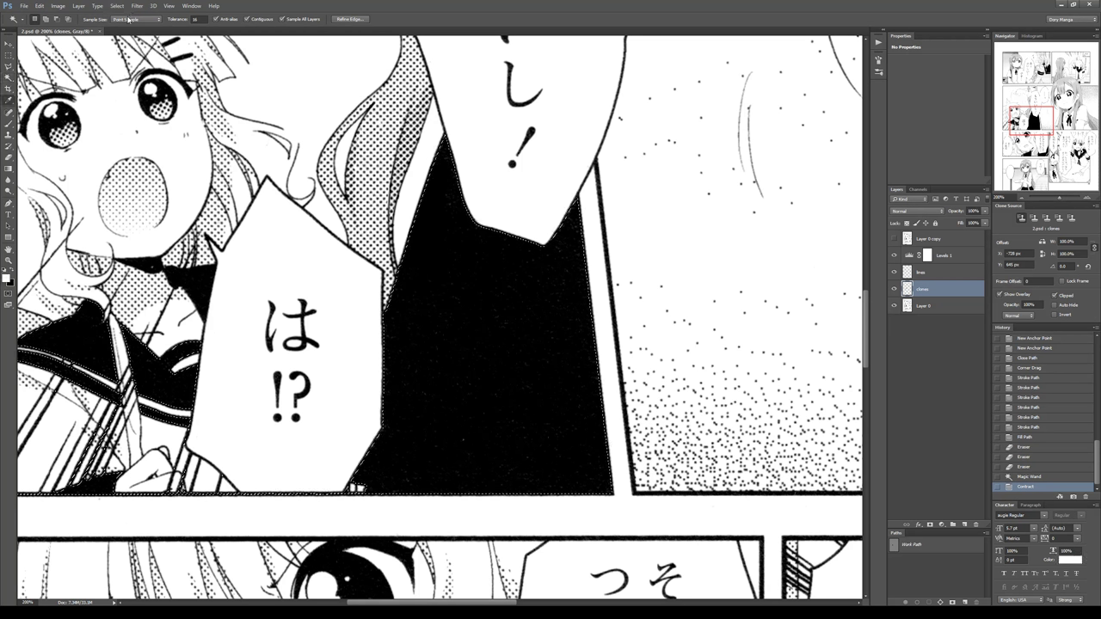
key("ctrl+BackSpace")
key("ctrl+d")
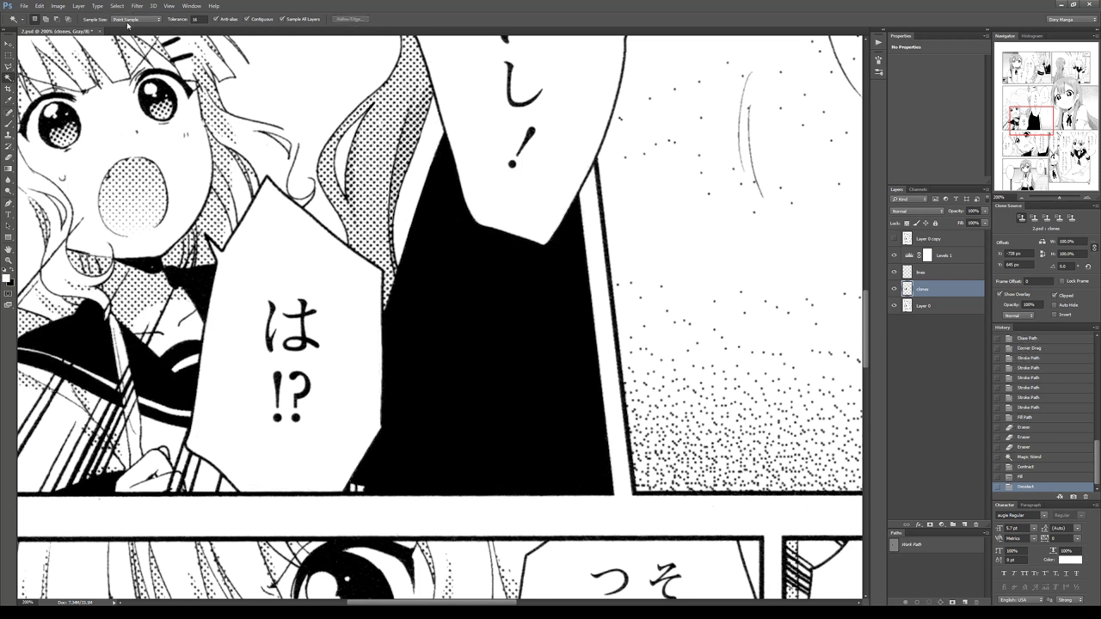
Compare the cleaned artwork with the original around the skirt and sailor collar by toggling the clones layer's visibility.
key("ctrl+comma")
key("ctrl+comma")
key("ctrl+comma")
key("ctrl+comma")
left_click_drag(173, 295, 347, 274)
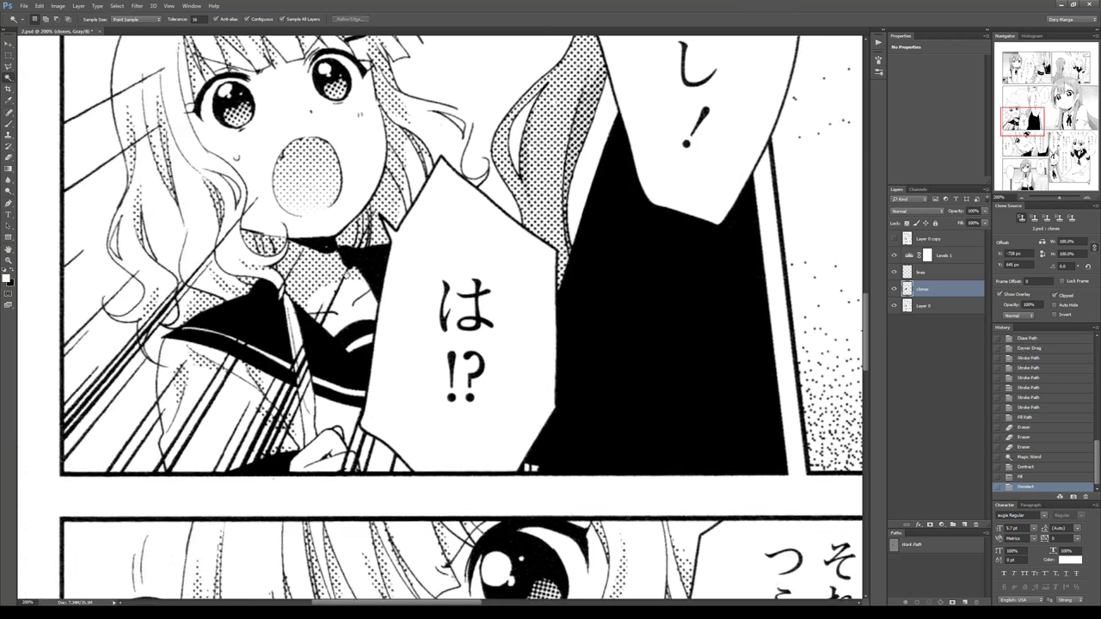
key("ctrl+comma")
key("ctrl+comma")
key("ctrl+comma")
key("ctrl+comma")
key("ctrl+comma")
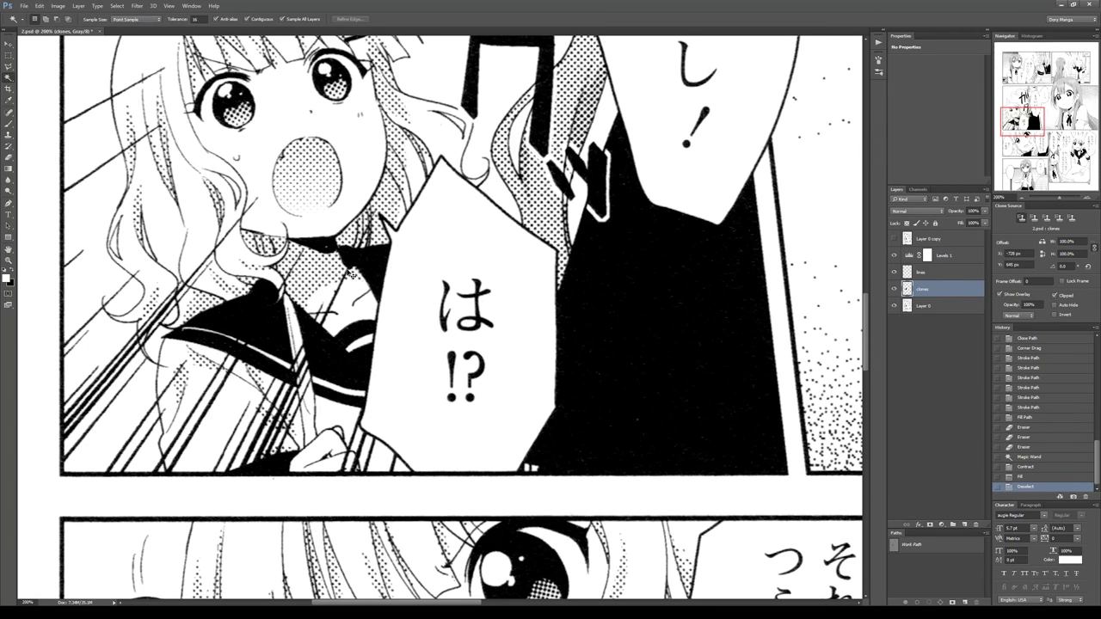
key("ctrl+comma")
Erase the excess black fill at the tip of the girl's sailor collar, and check it against the original artwork.
key("e")
left_click(277, 307)
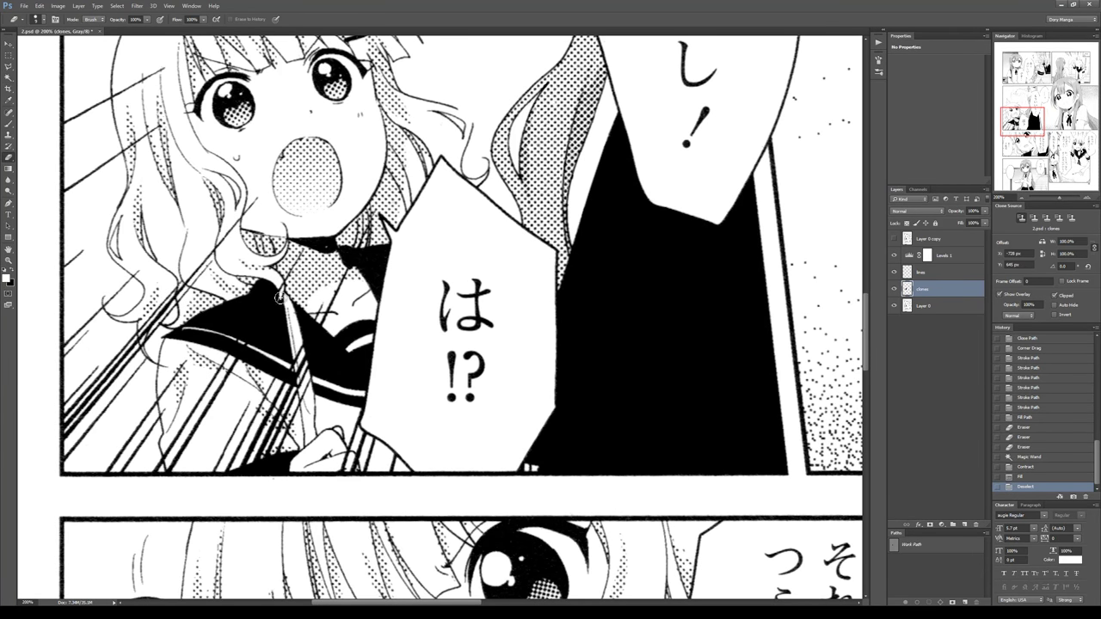
key("ctrl+comma")
key("ctrl+comma")
key("ctrl+comma")
key("ctrl+comma")
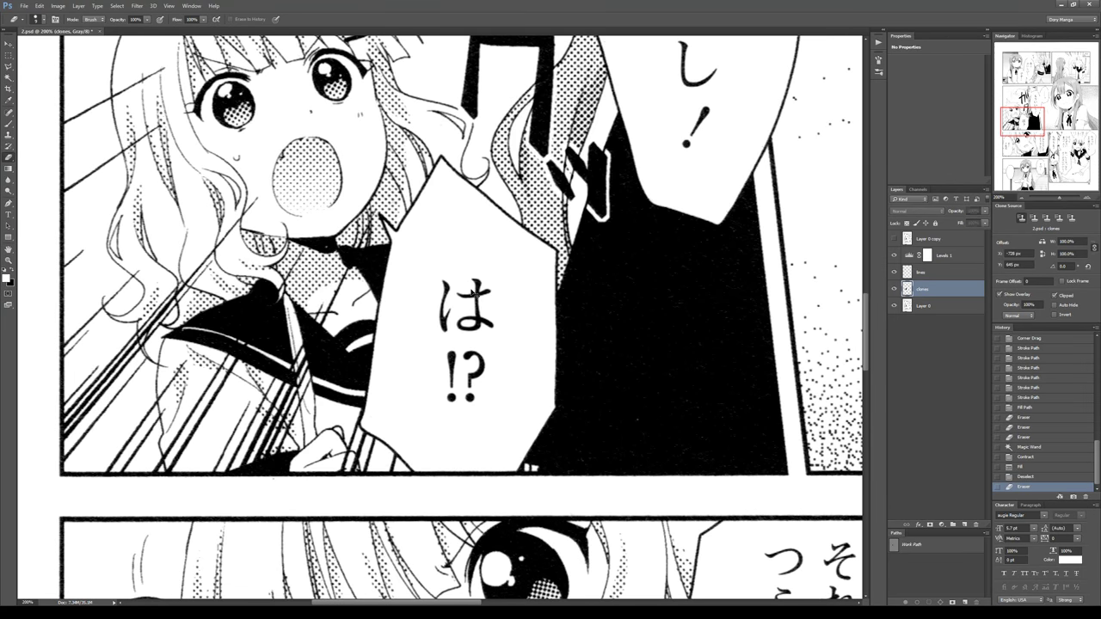
left_click_drag(579, 208, 569, 297)
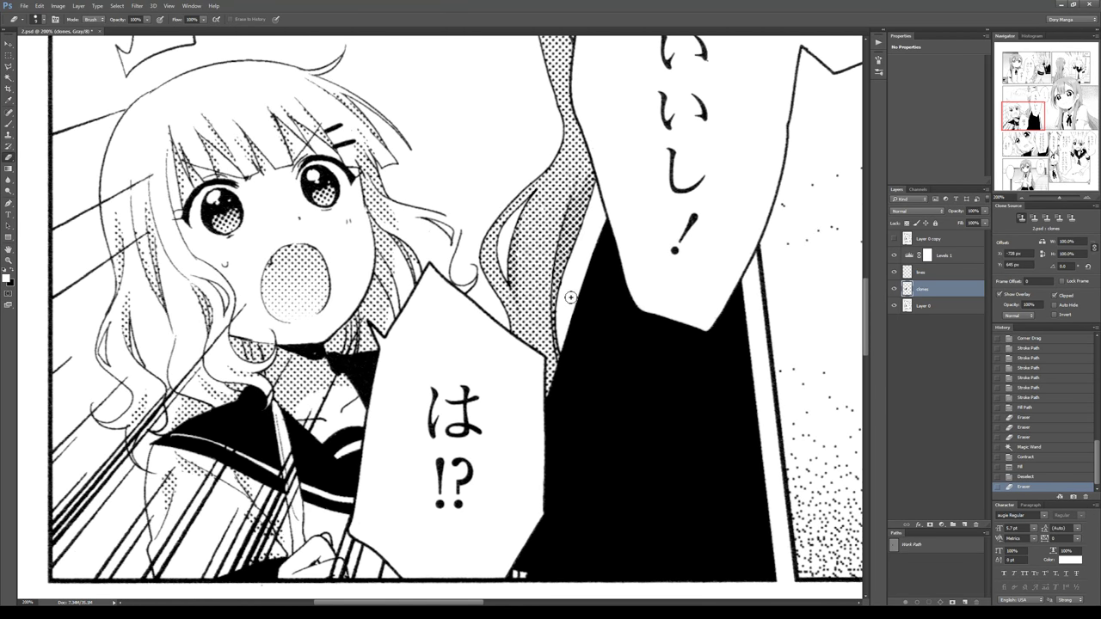